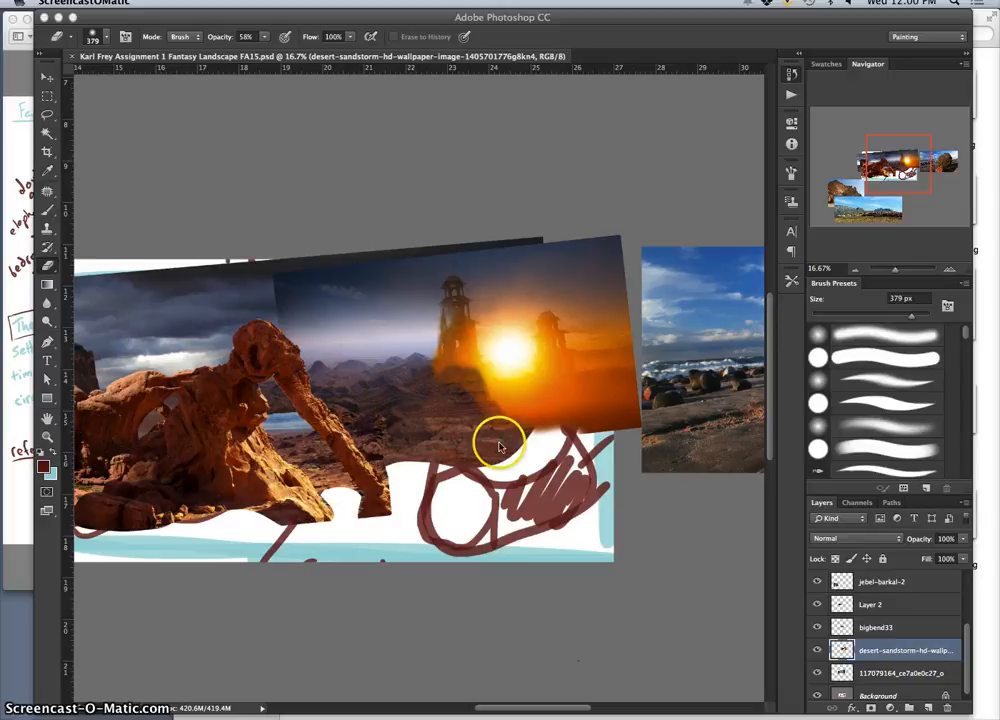
Step: Compare the composite with the desert-sandstorm layer hidden and shown
click(820, 652)
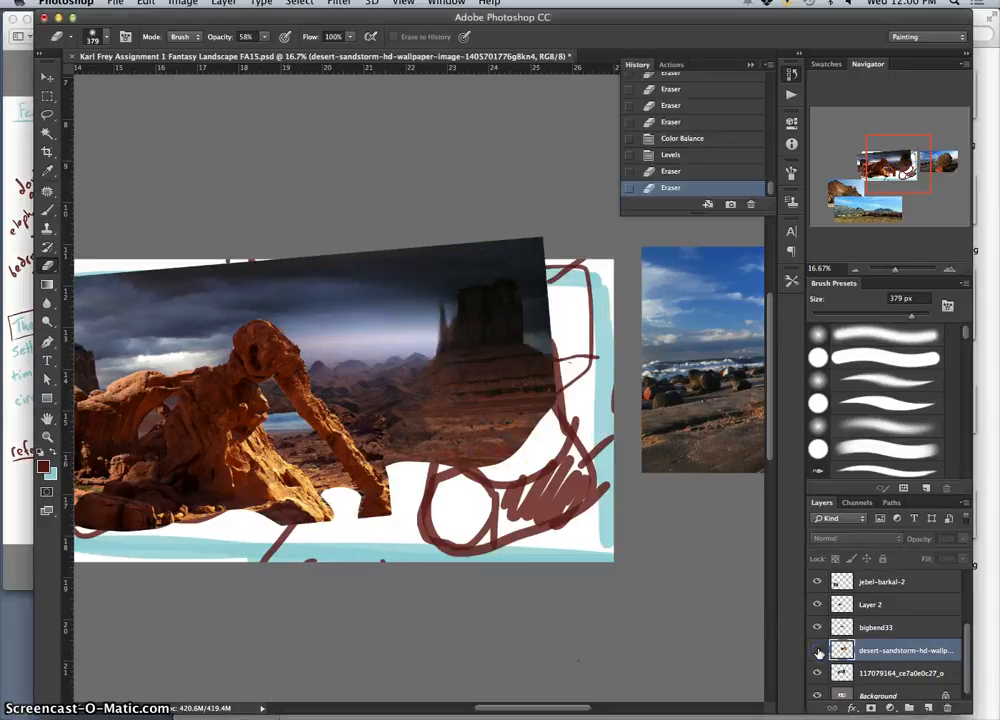
click(820, 652)
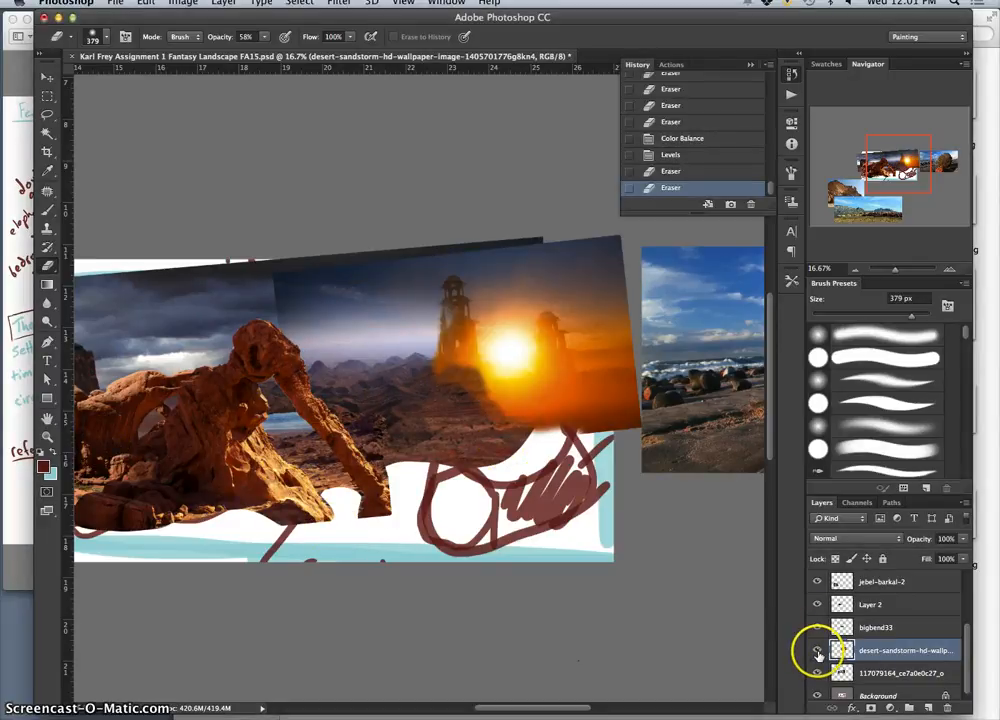
click(818, 652)
click(818, 652)
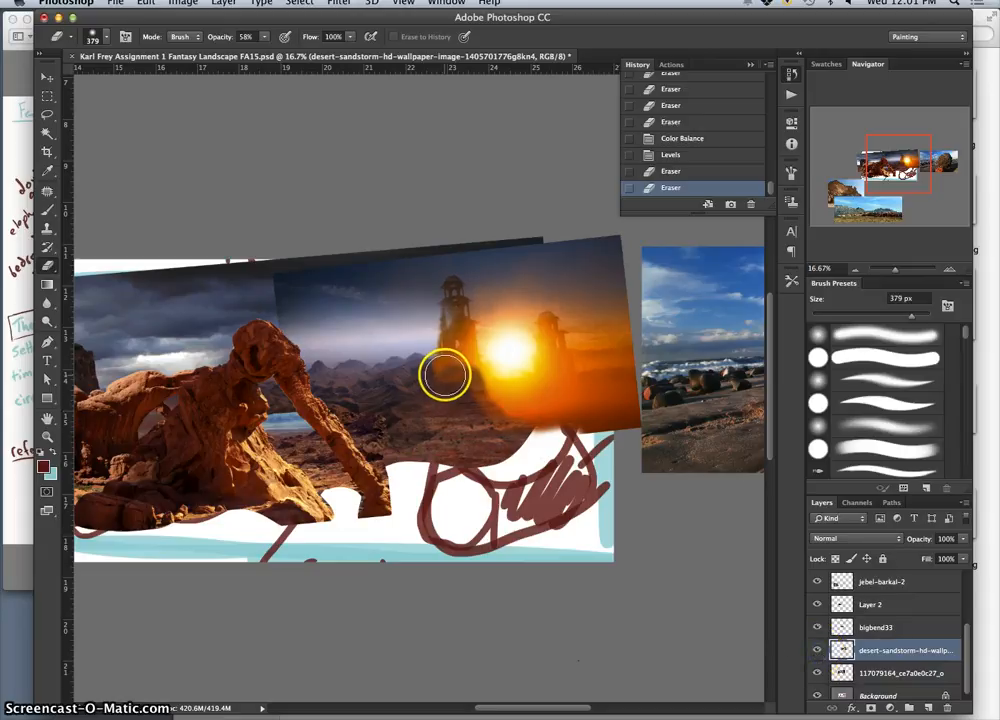
key(super+plus)
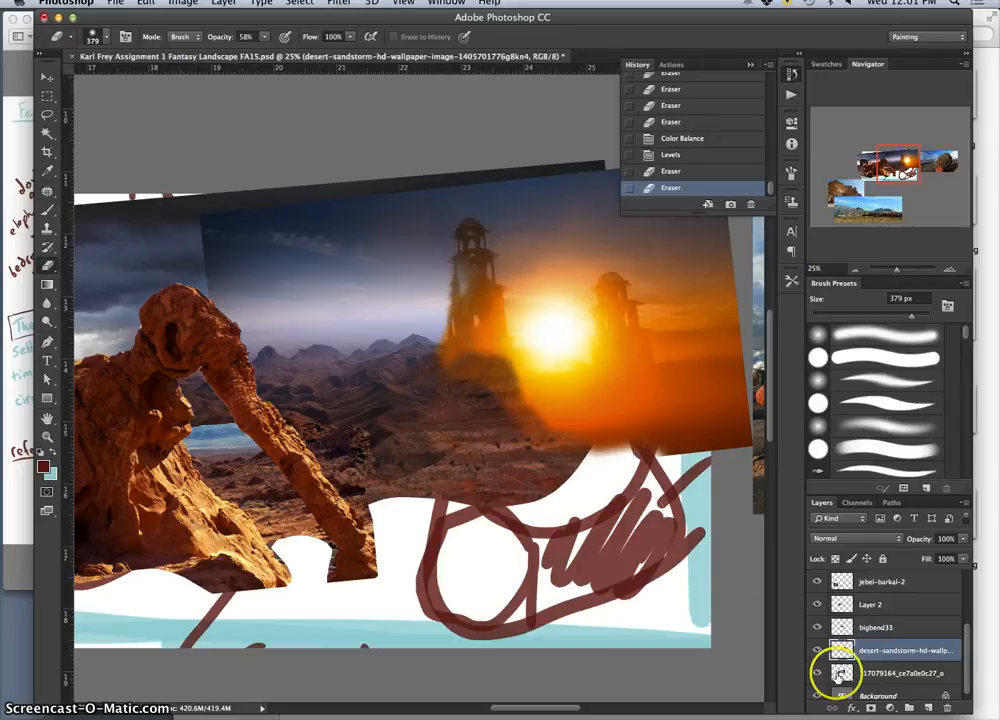
click(818, 651)
click(818, 651)
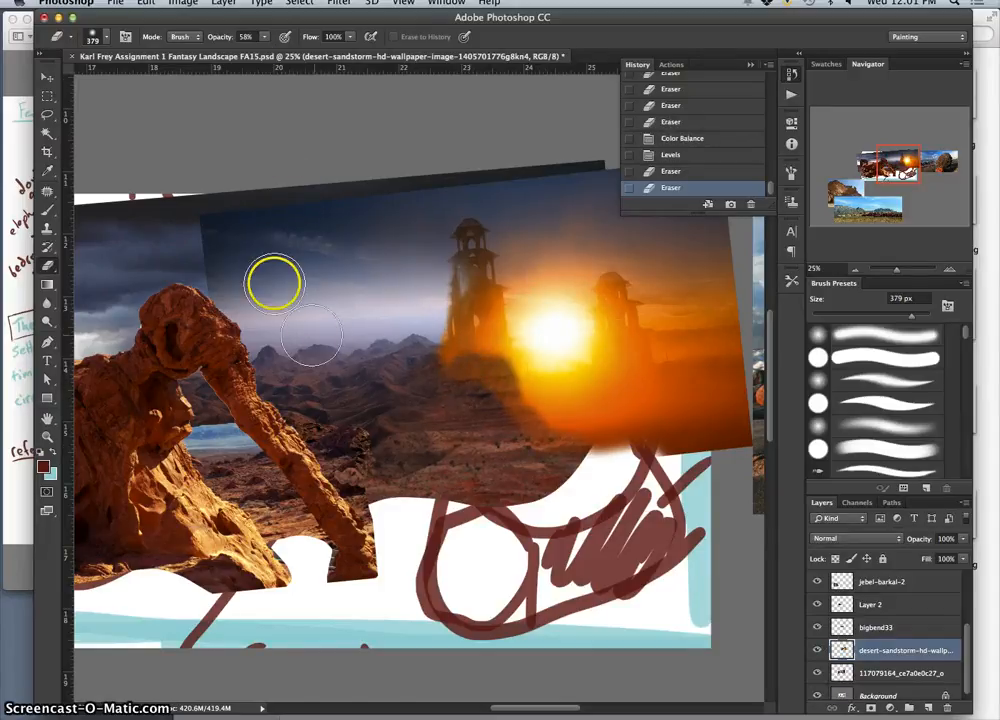
Step: With the eraser at 18% opacity and 16% hardness, softly erase the desert-sandstorm layer around the large tower and the rock below it
click(265, 37)
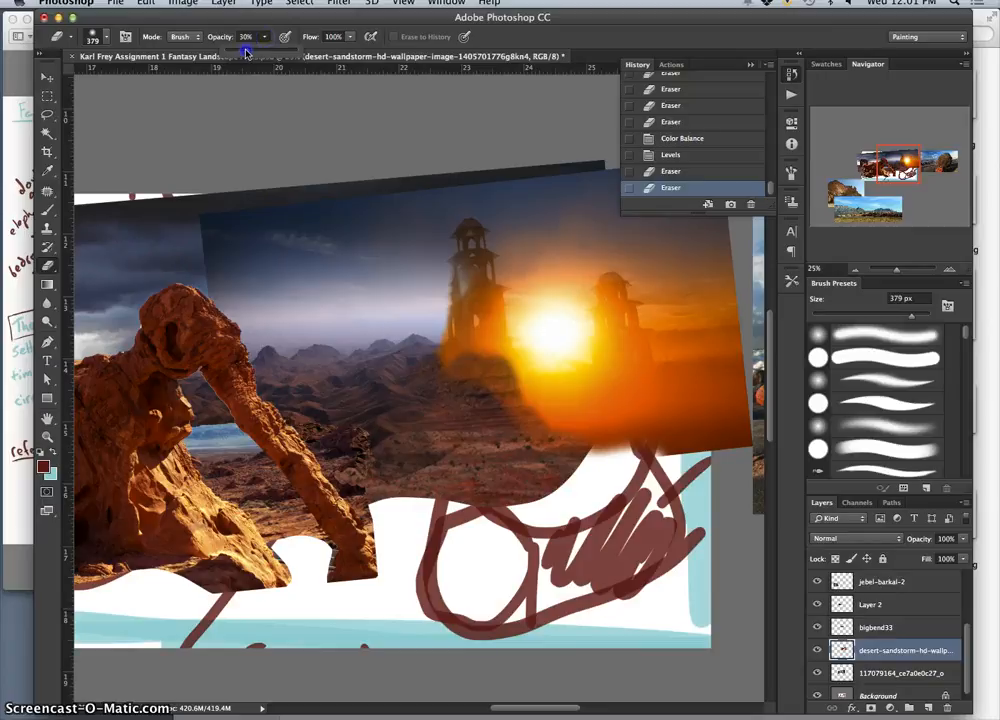
click(100, 38)
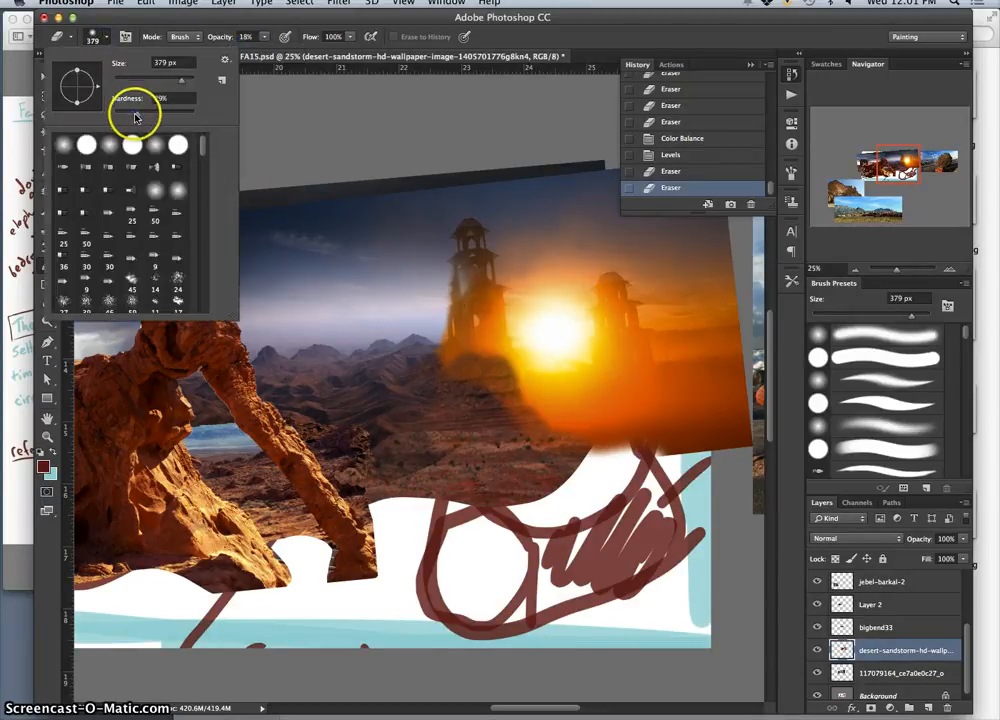
click(443, 368)
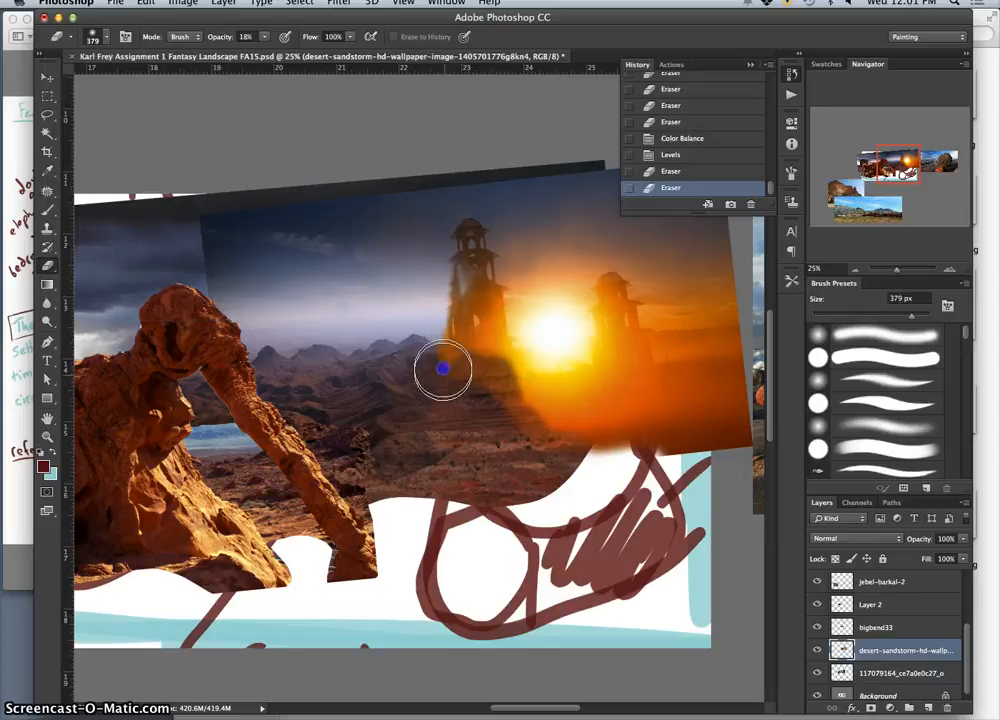
click(470, 371)
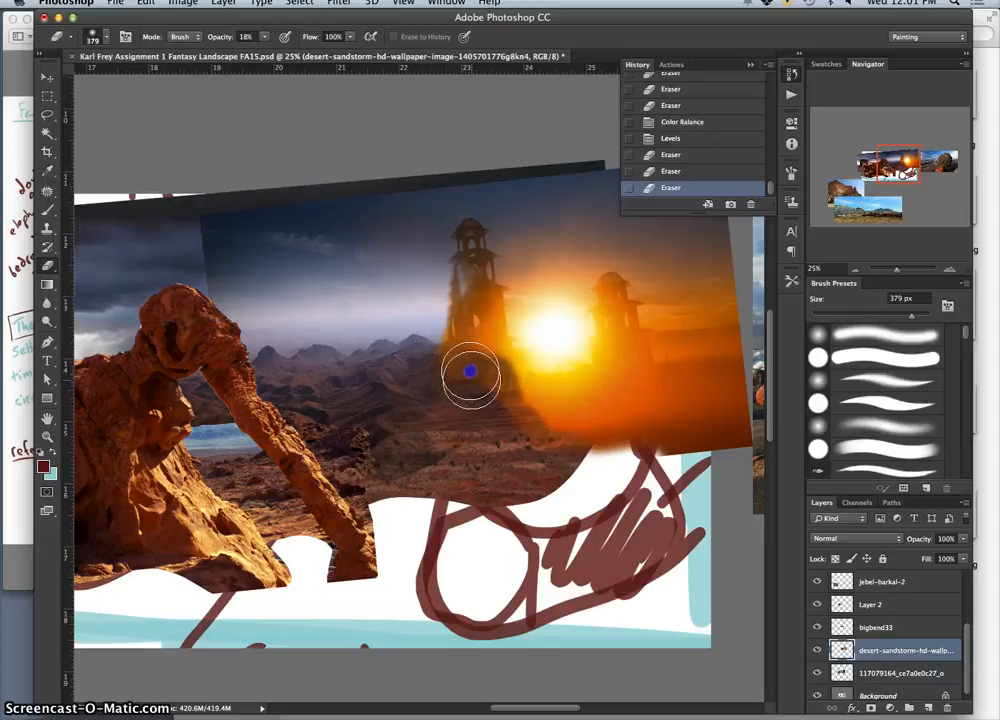
click(473, 392)
click(481, 405)
click(473, 298)
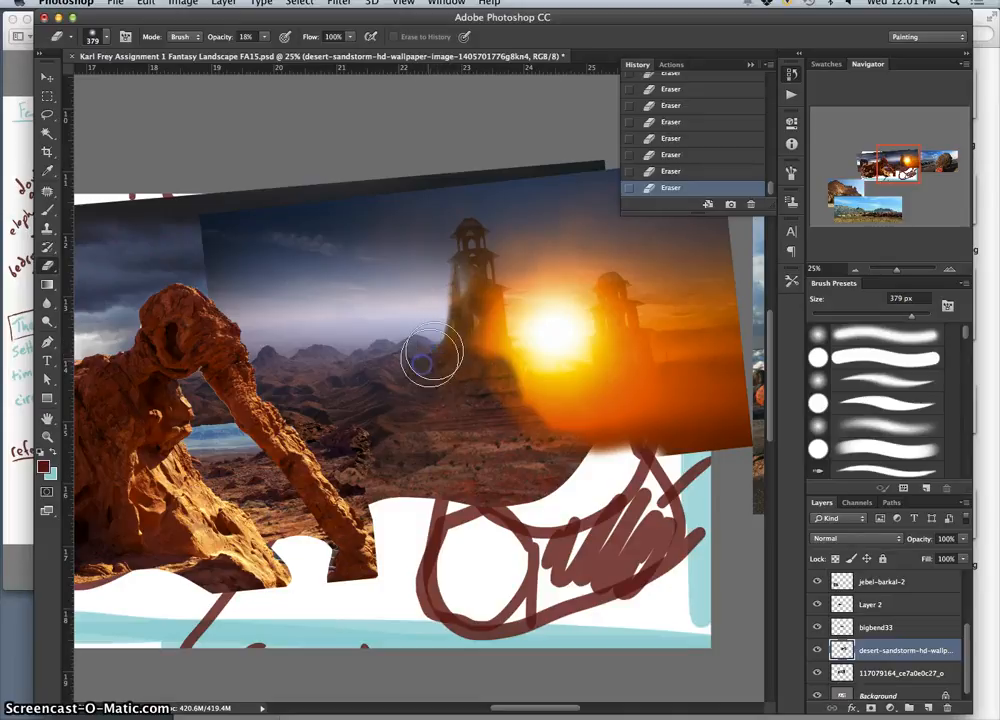
drag(432, 354, 424, 372)
key(super+minus)
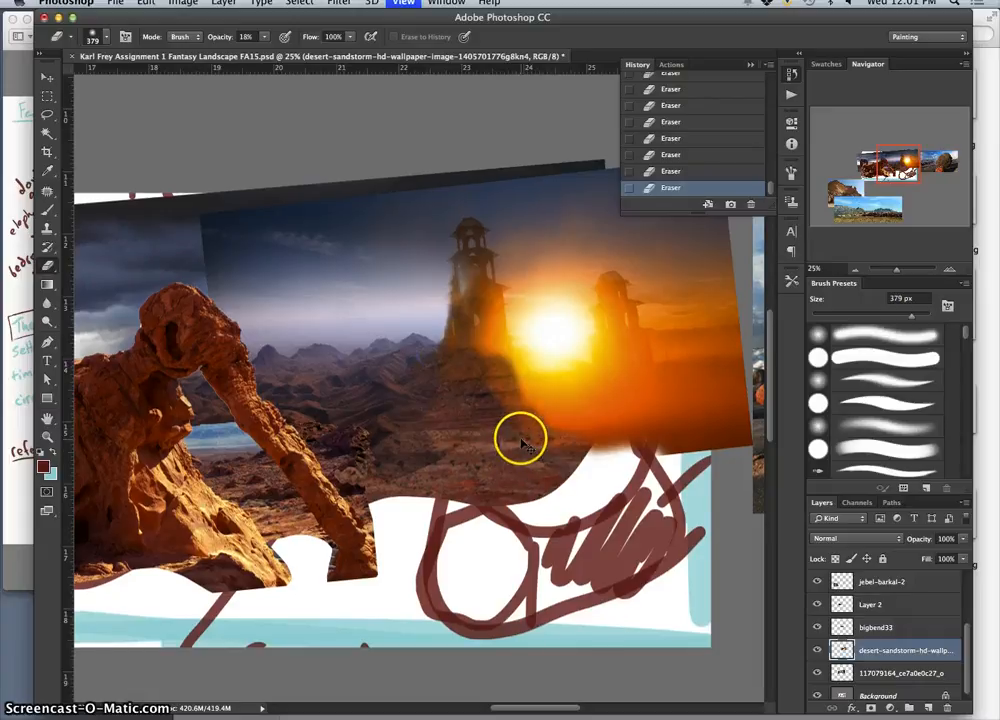
key(super+plus)
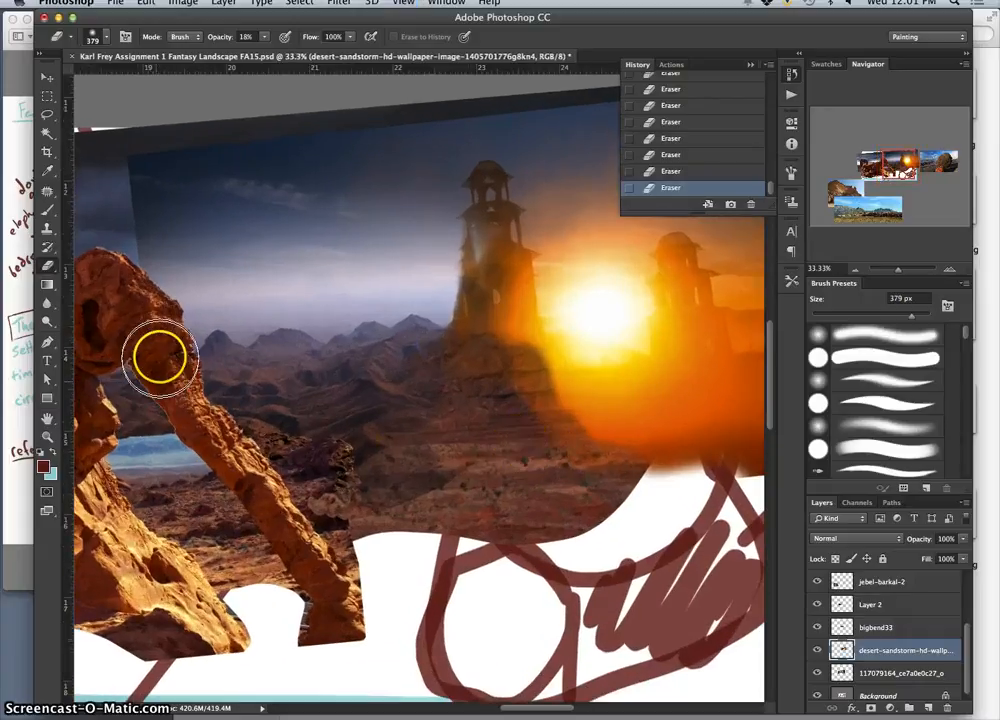
mouse_move(431, 357)
mouse_down()
mouse_move(501, 320)
mouse_move(493, 314)
mouse_move(513, 336)
mouse_move(511, 274)
mouse_move(510, 350)
mouse_move(508, 287)
mouse_move(487, 212)
mouse_move(477, 258)
mouse_move(482, 196)
mouse_up()
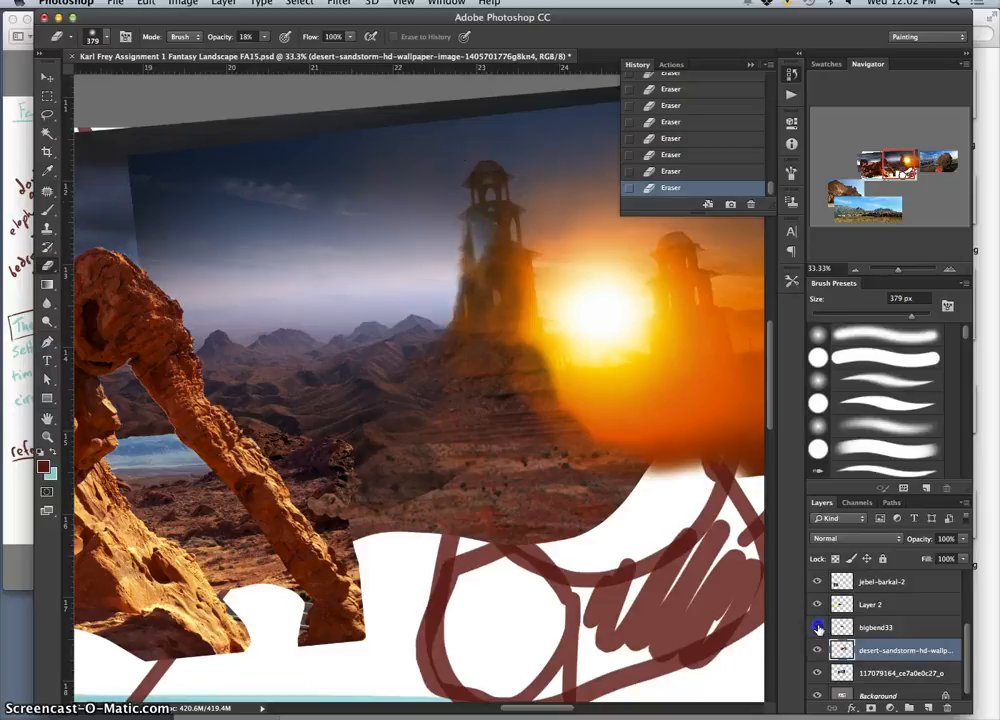
Step: Select the bigbend33 layer and erase it softly over the middle of the large tower
click(817, 627)
click(817, 627)
click(866, 628)
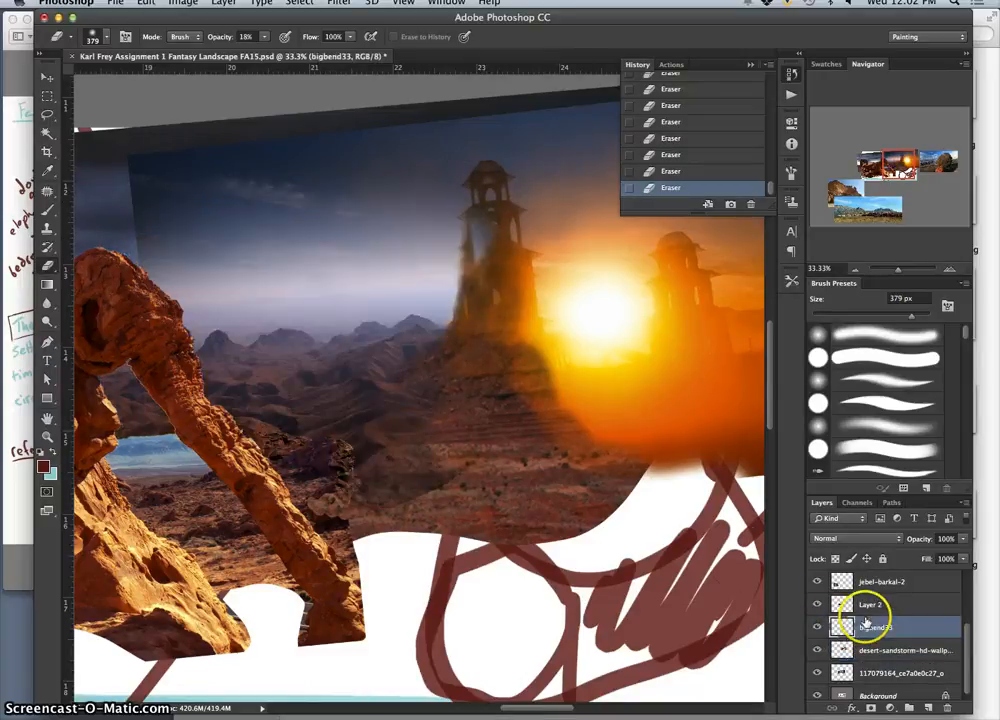
mouse_move(522, 270)
mouse_down()
mouse_move(478, 223)
mouse_move(476, 249)
mouse_move(488, 238)
mouse_up()
Step: Compare the picture with the bigbend33 and desert-sandstorm layers each hidden and shown
click(817, 627)
click(817, 627)
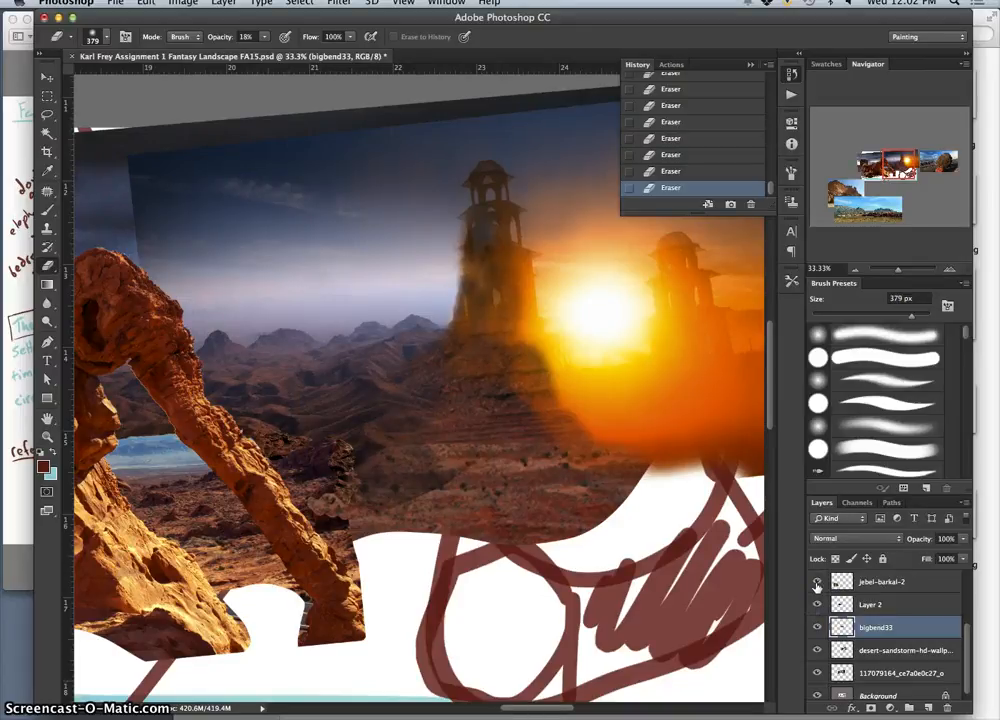
click(817, 627)
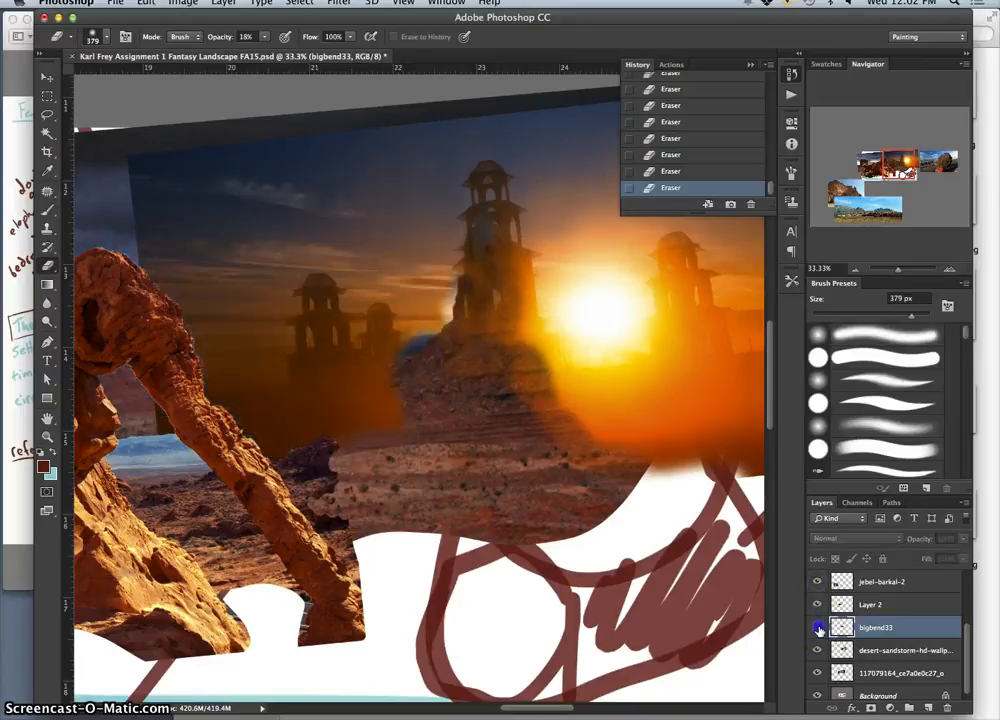
click(817, 627)
click(818, 650)
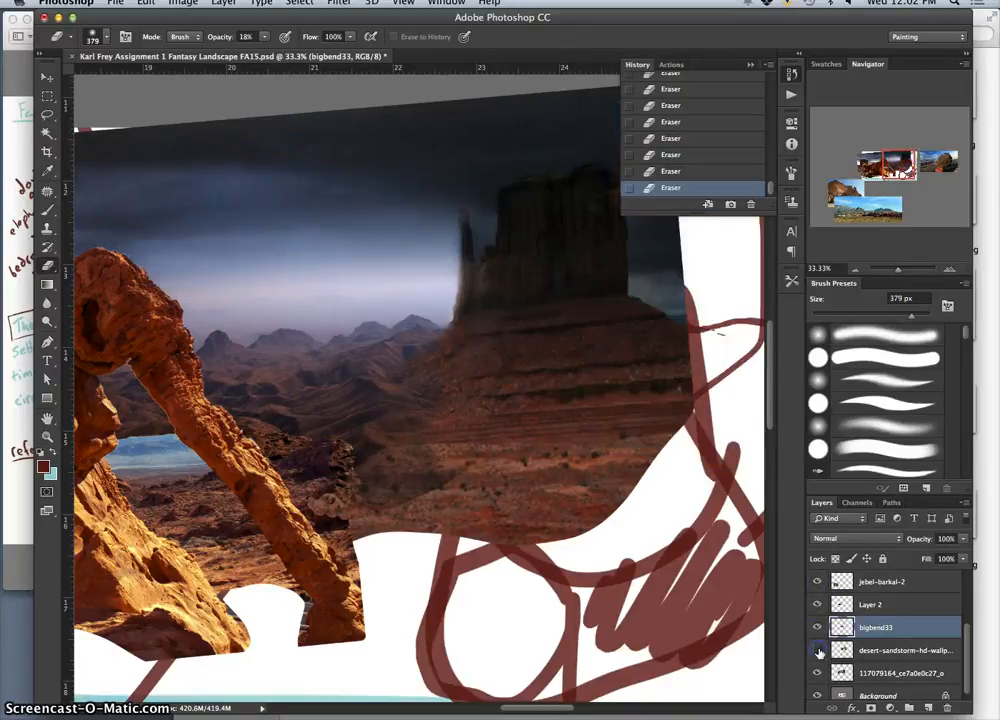
click(818, 650)
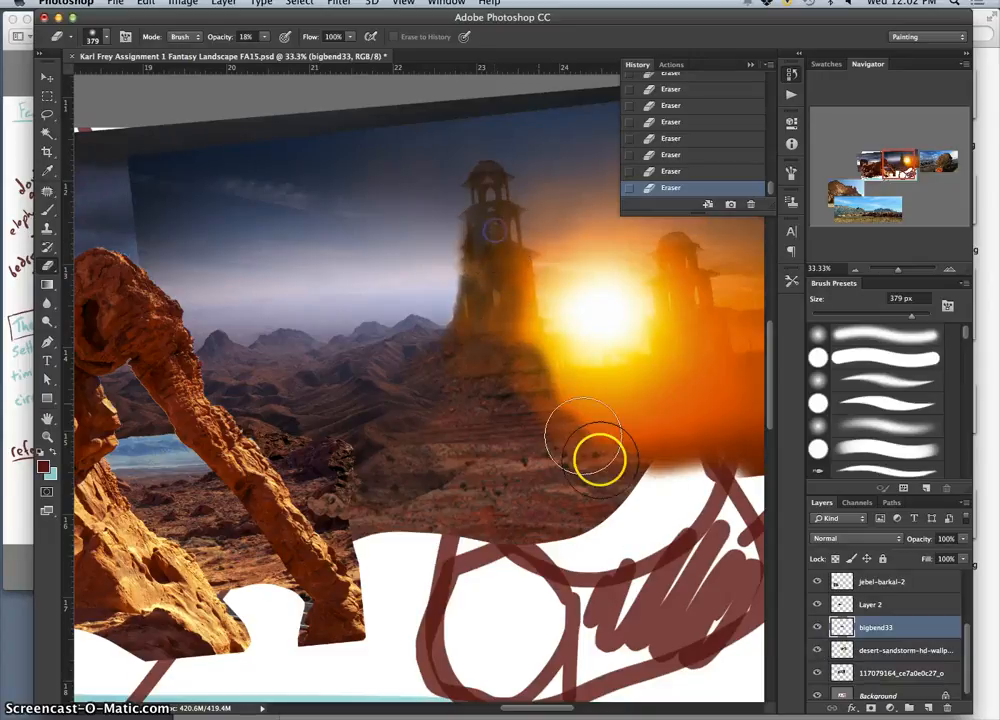
Step: Check the bigbend33 layer hidden and shown, and step back in the history past the last four eraser strokes
click(818, 627)
click(818, 627)
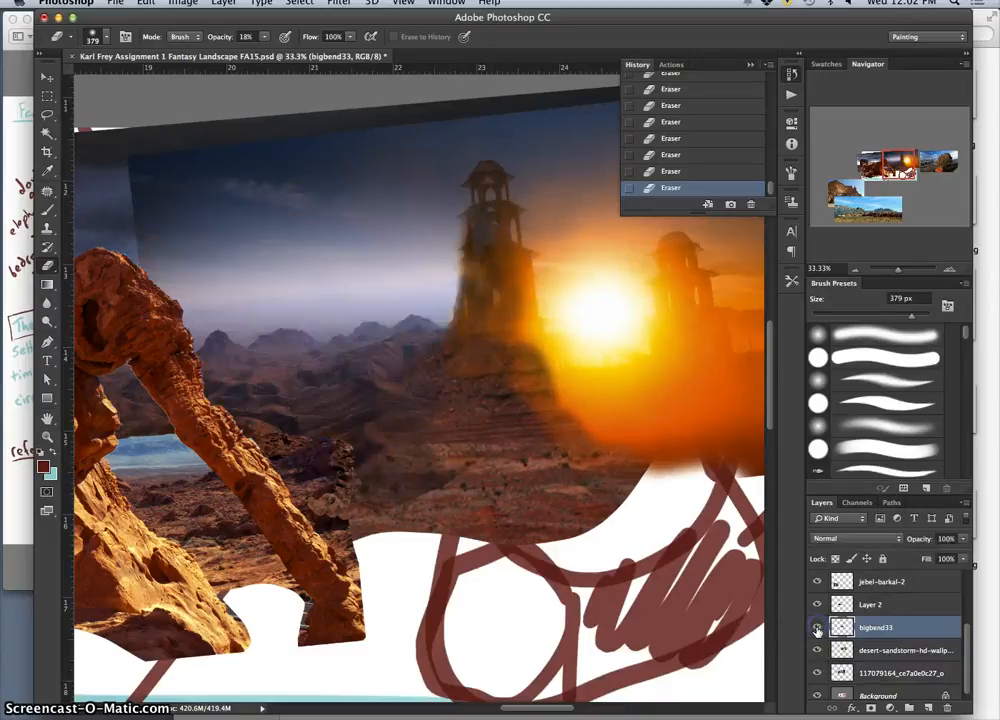
click(818, 627)
click(818, 627)
click(700, 170)
click(704, 122)
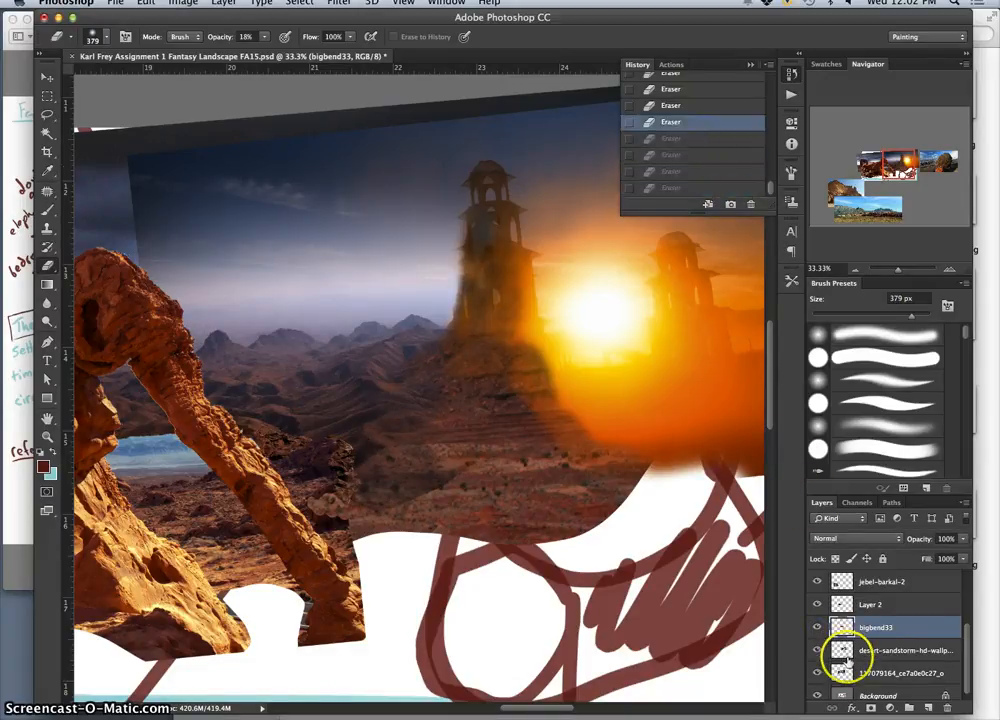
Step: Select the desert-sandstorm layer from the sun in the image, rename it Sun Tower and give it a red colour label
click(47, 76)
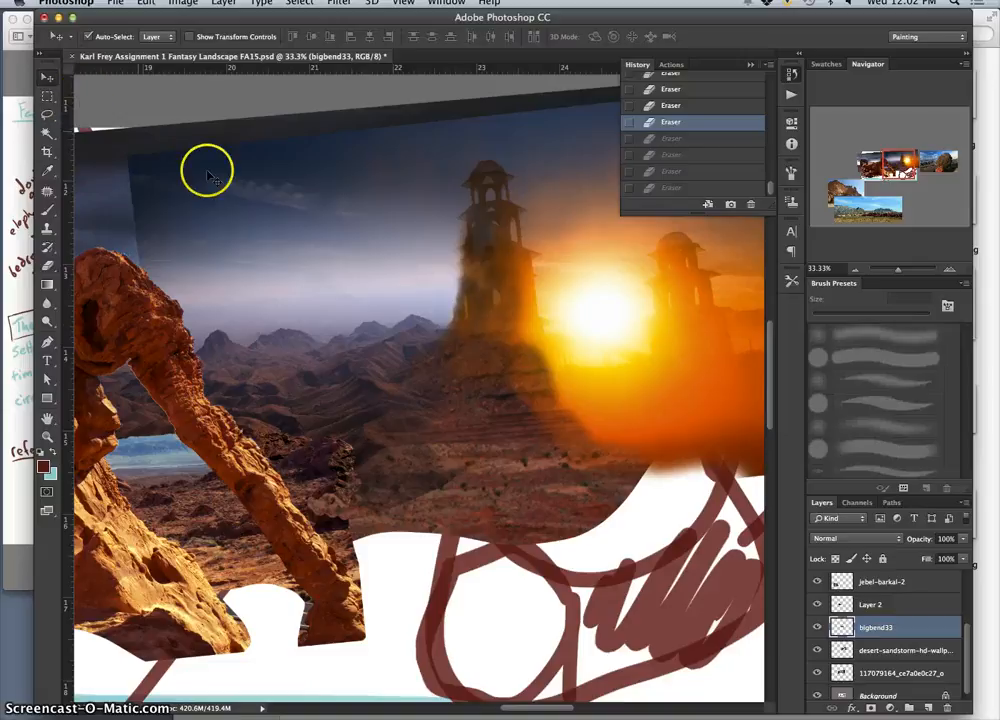
click(586, 320)
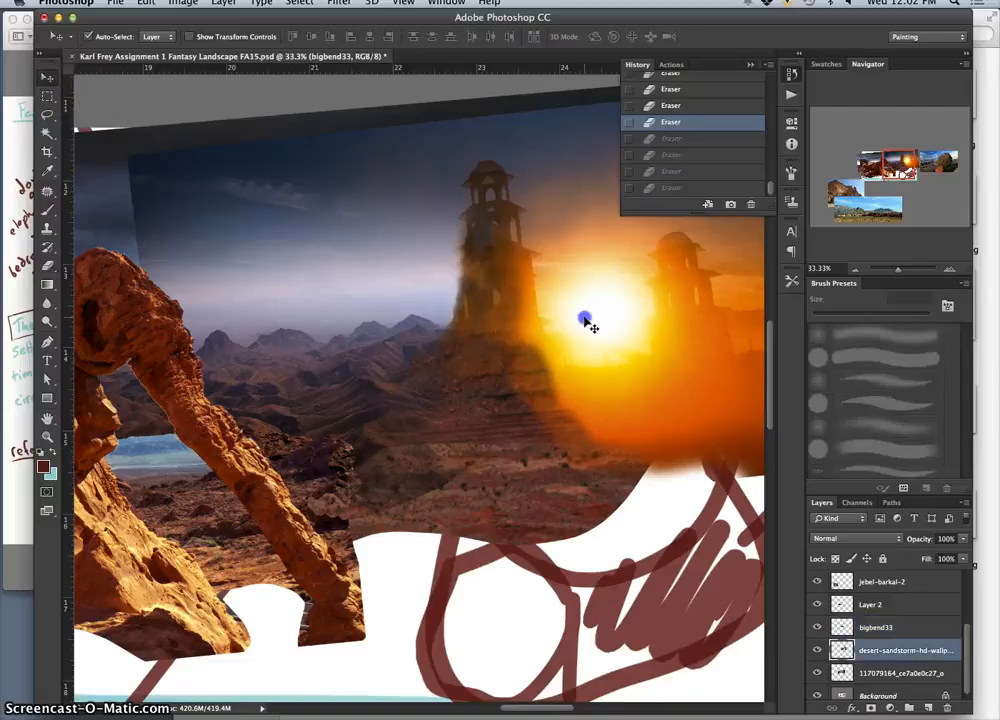
click(48, 211)
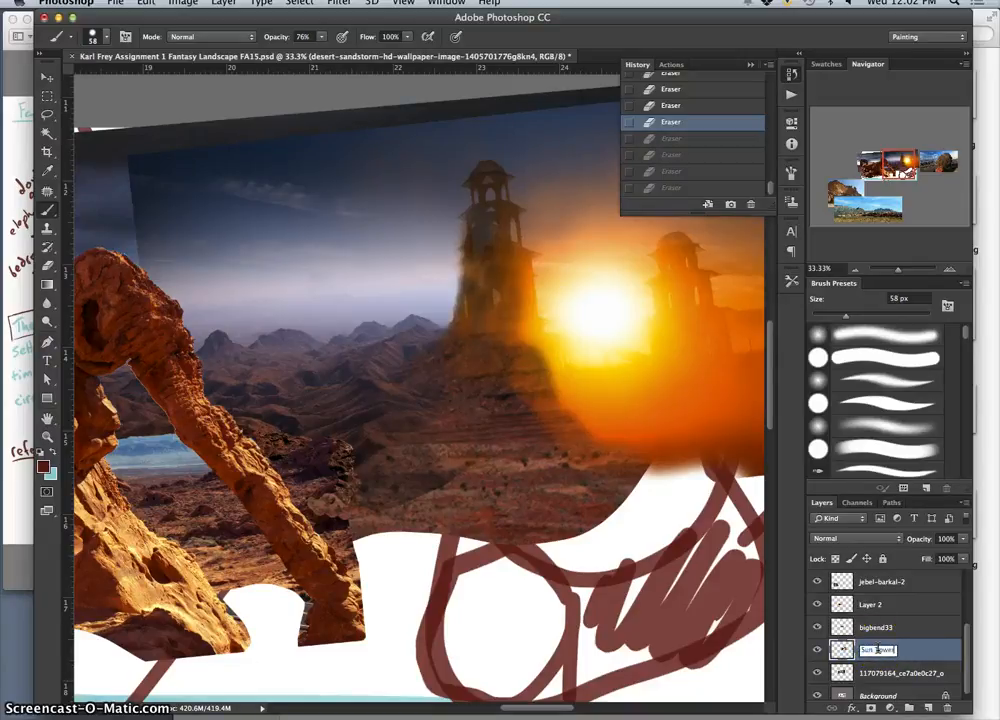
click(862, 658)
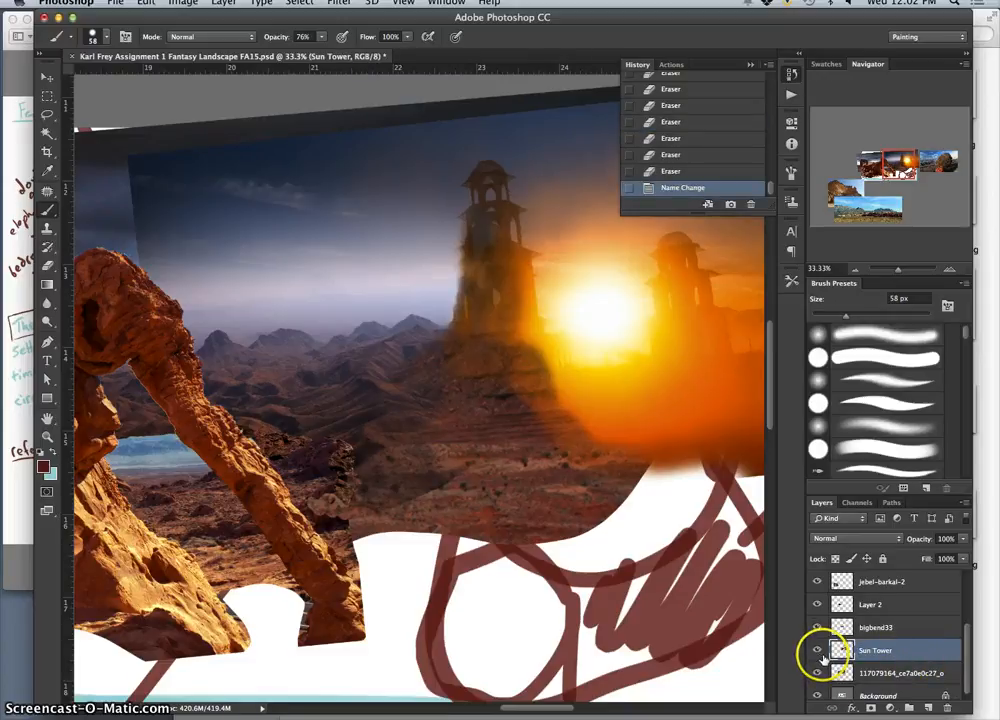
right_click(818, 655)
click(832, 648)
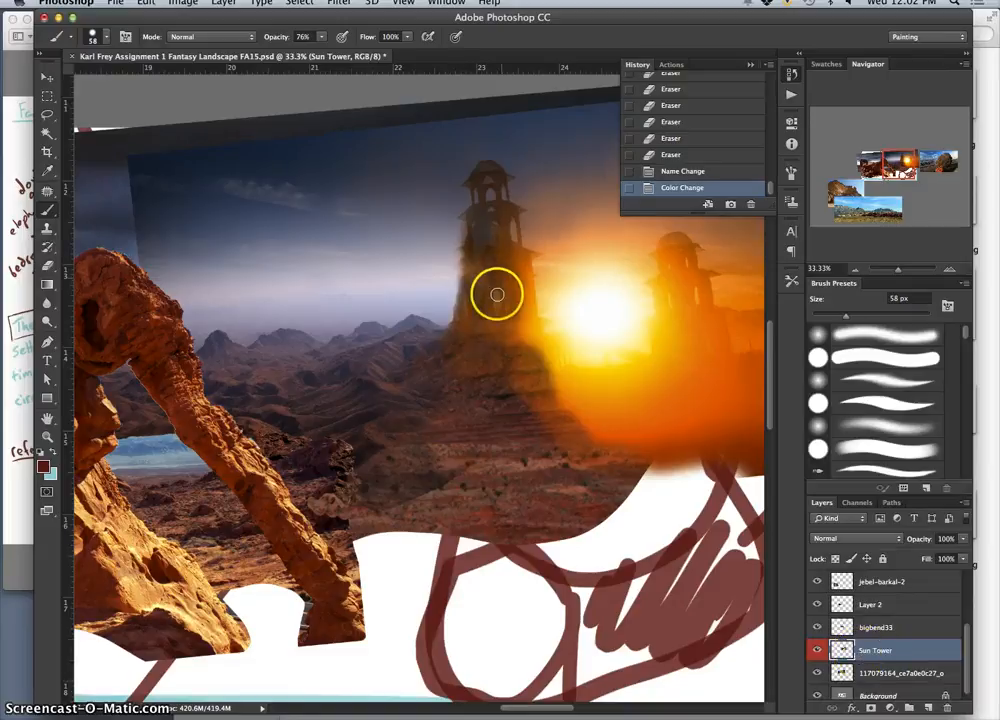
Step: Try a dark red brush stroke on the middle of the large tower and undo it
click(492, 242)
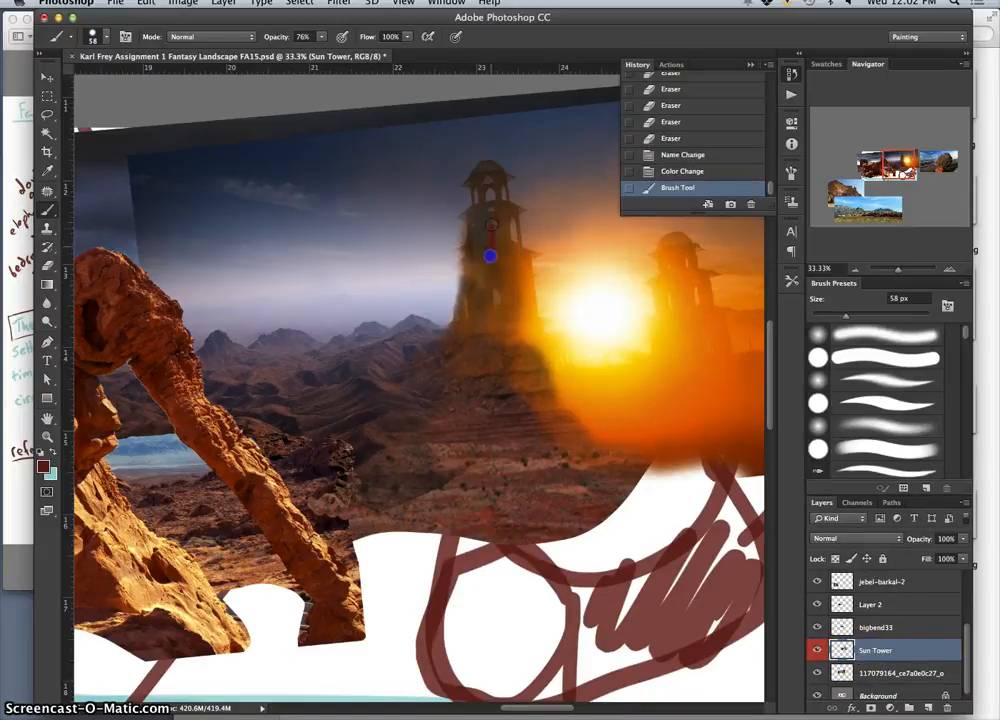
key(ctrl+z)
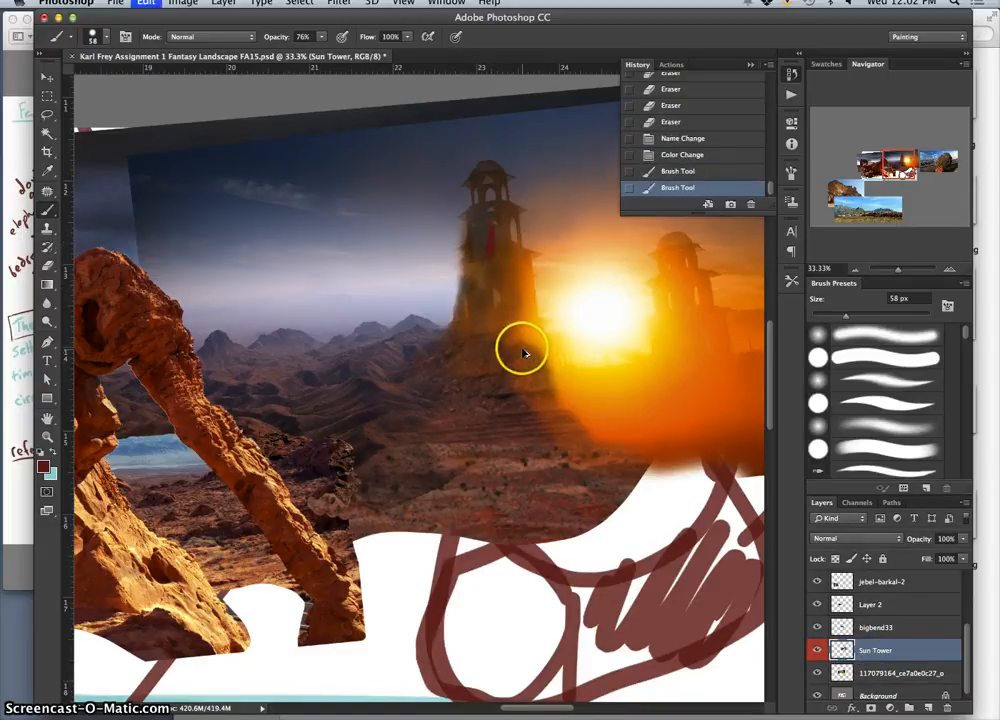
Step: Erase the middle of the large tower on the Sun Tower layer with a 143 px eraser at 18% opacity
click(47, 265)
click(105, 37)
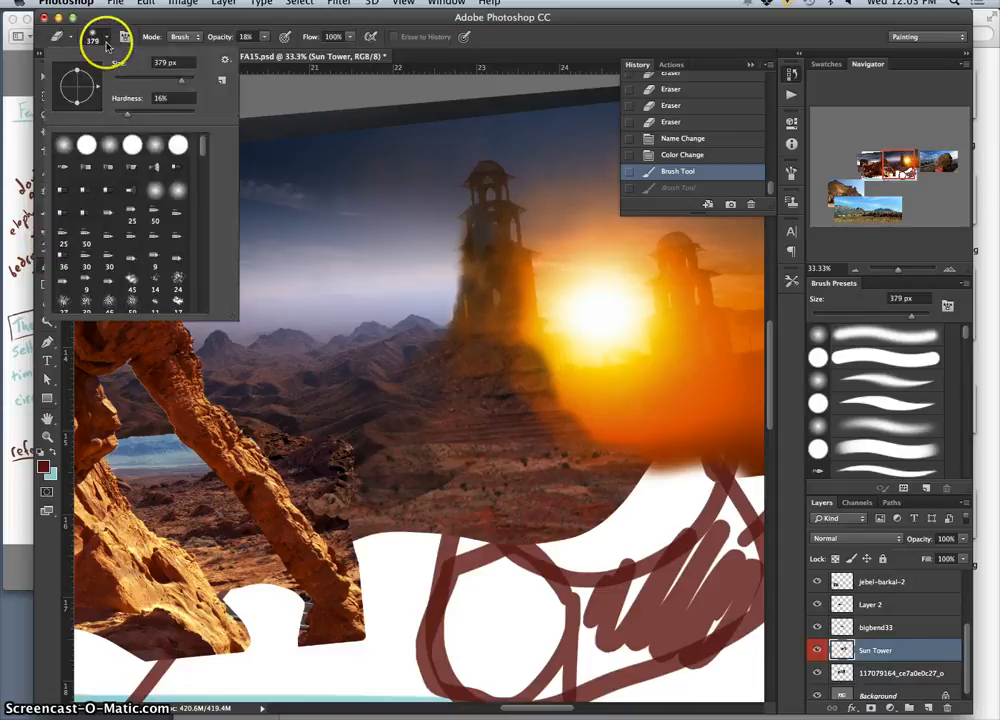
click(488, 229)
click(485, 252)
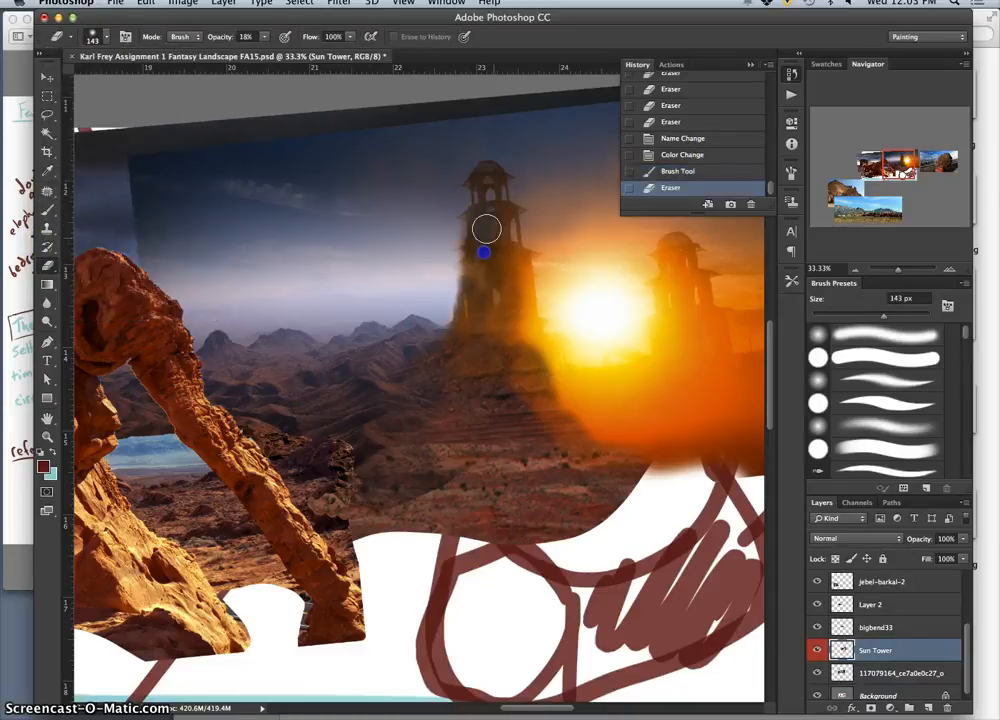
click(486, 256)
click(476, 268)
click(481, 278)
click(487, 268)
click(488, 292)
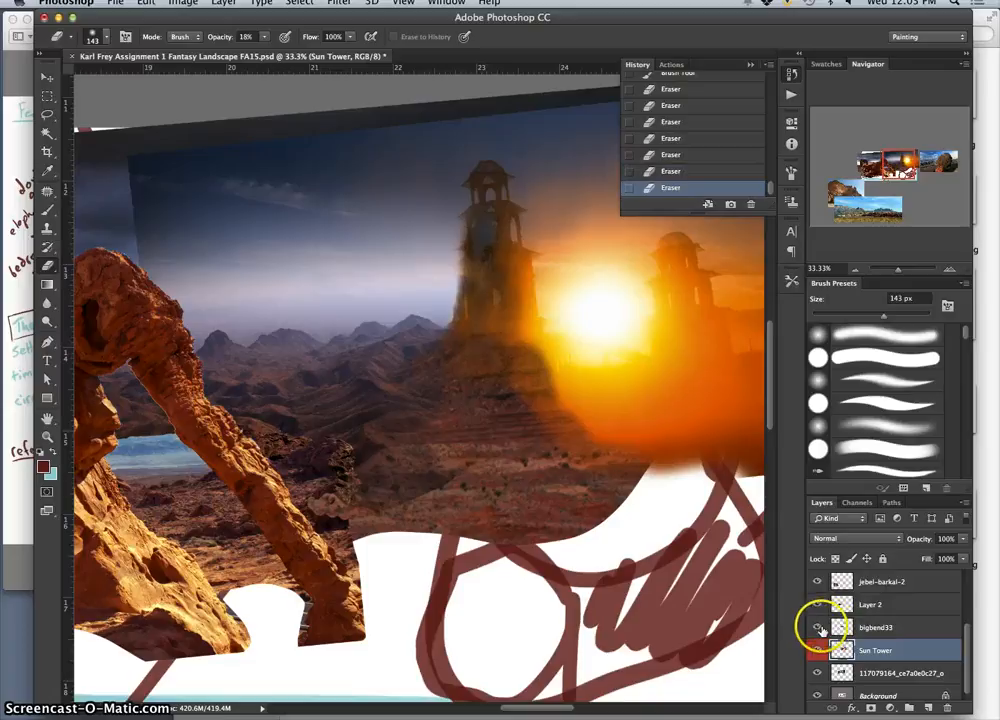
Step: Hide the jebel-barkal-2, Layer 2, waves-splashing, IMG_5108 and Layer 3 layers, keeping bigbend33 and Sun Tower shown
click(817, 627)
click(817, 627)
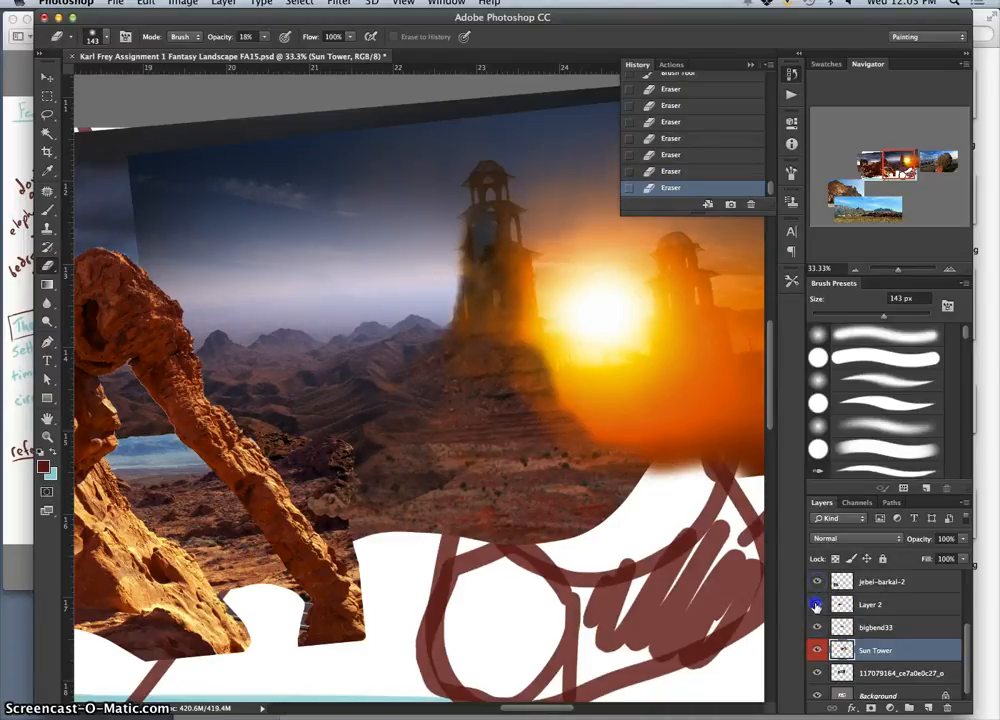
click(817, 581)
drag(966, 632, 970, 585)
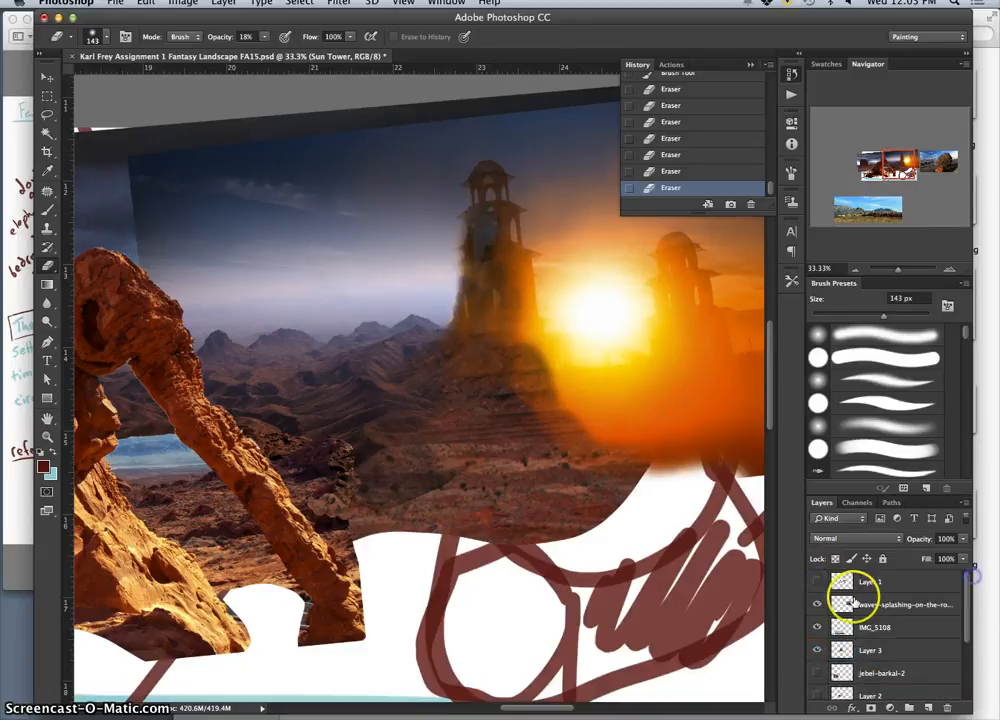
click(820, 604)
click(819, 623)
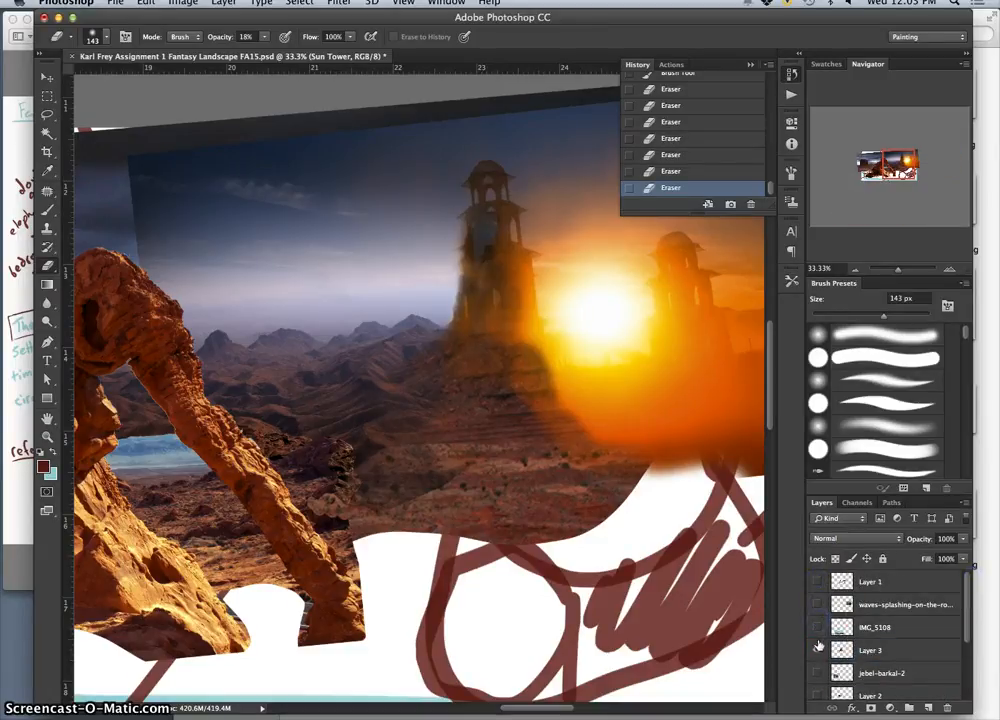
click(818, 650)
click(819, 653)
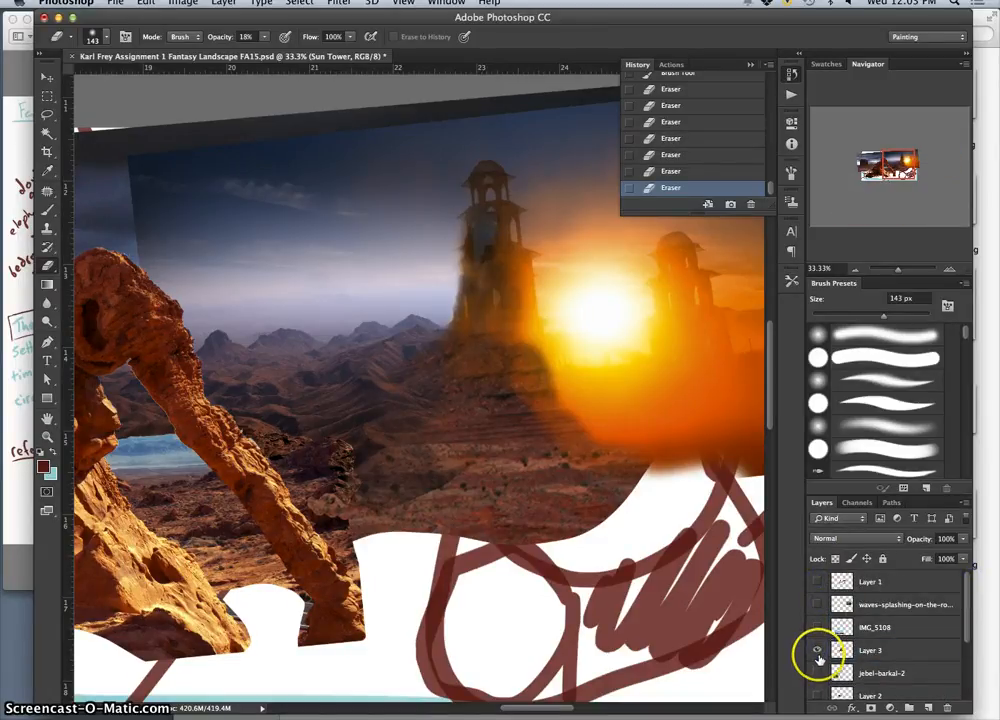
click(818, 650)
drag(964, 592, 960, 632)
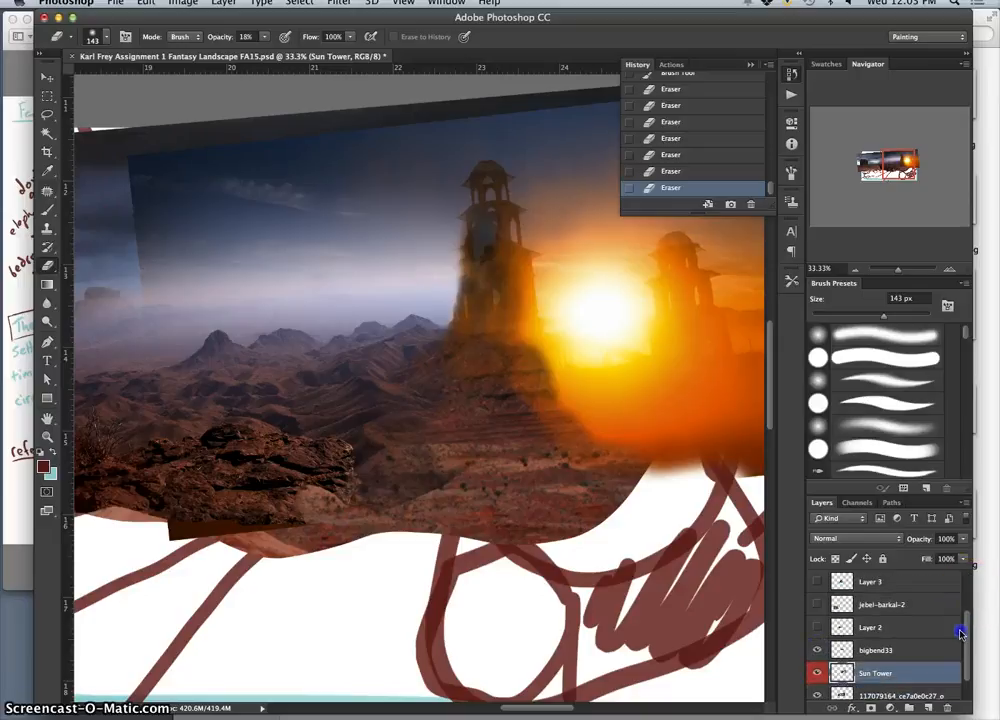
Step: Compare the composite with the bigbend33 and 117079164 photo layers hidden and shown, leaving both shown
click(818, 651)
click(818, 655)
click(818, 652)
click(818, 696)
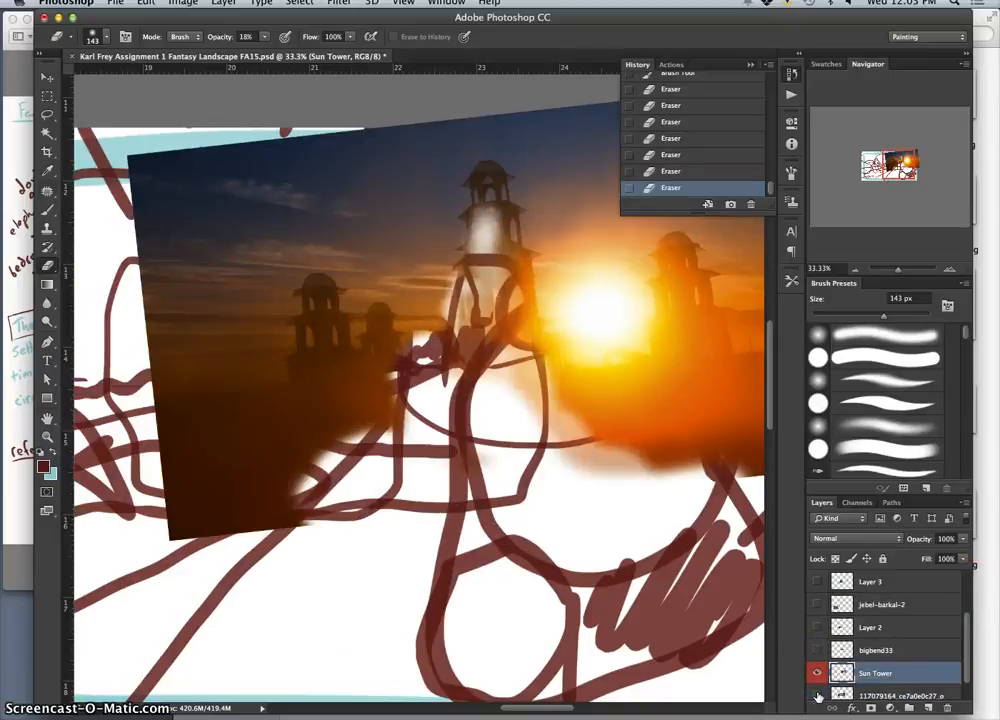
click(818, 696)
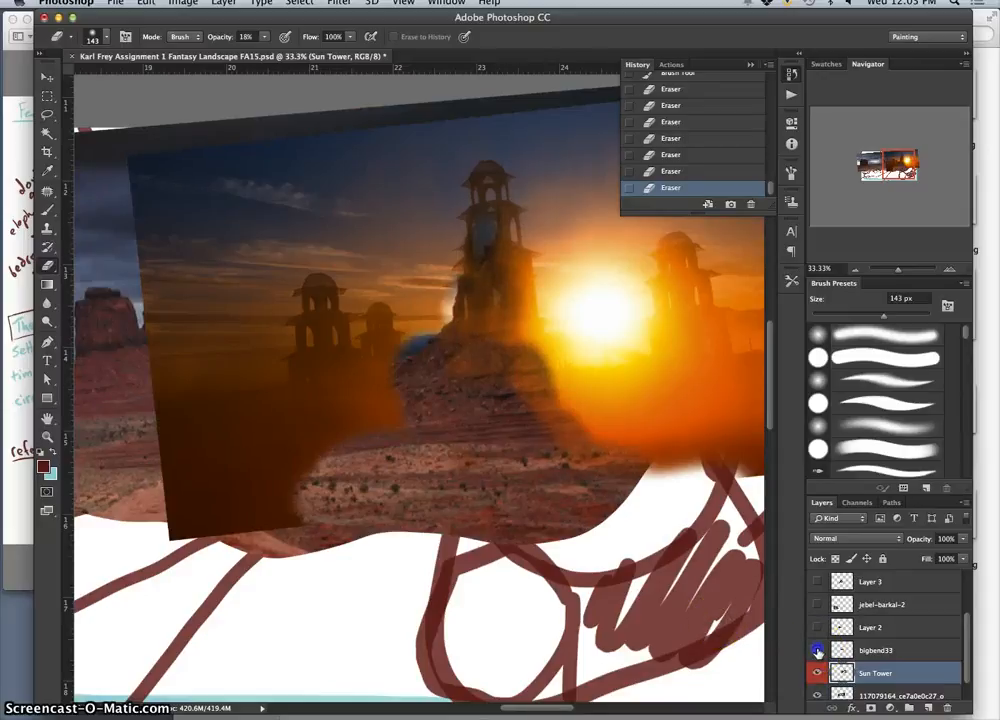
click(818, 651)
click(818, 651)
click(818, 651)
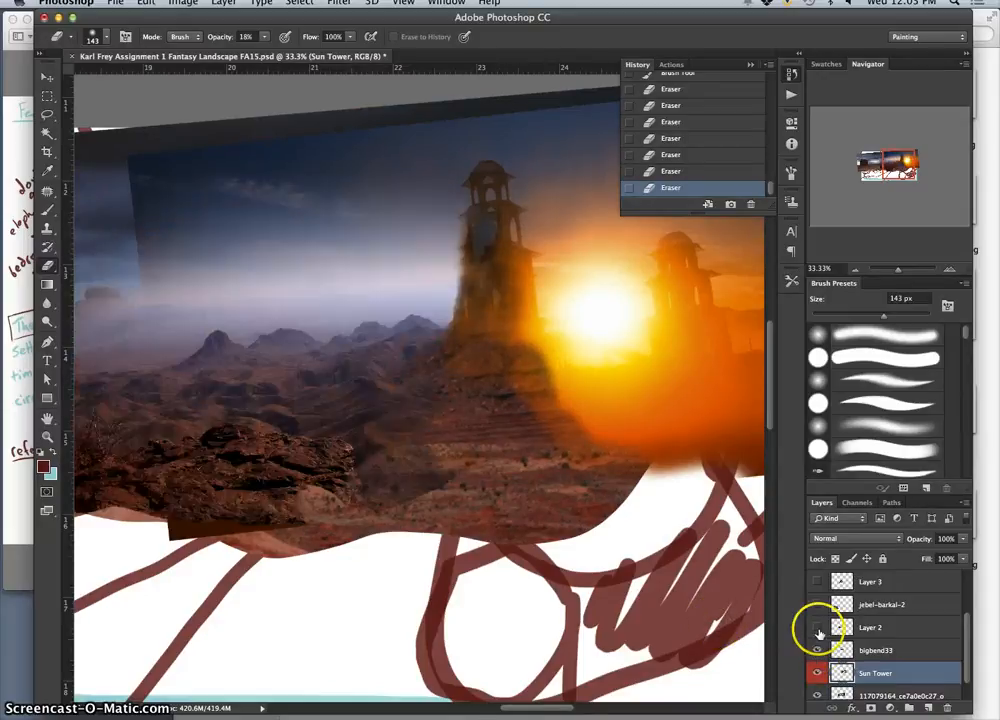
Step: Show the Layer 2, jebel-barkal-2, Layer 3, IMG_5108 and waves-splashing layers again
click(818, 627)
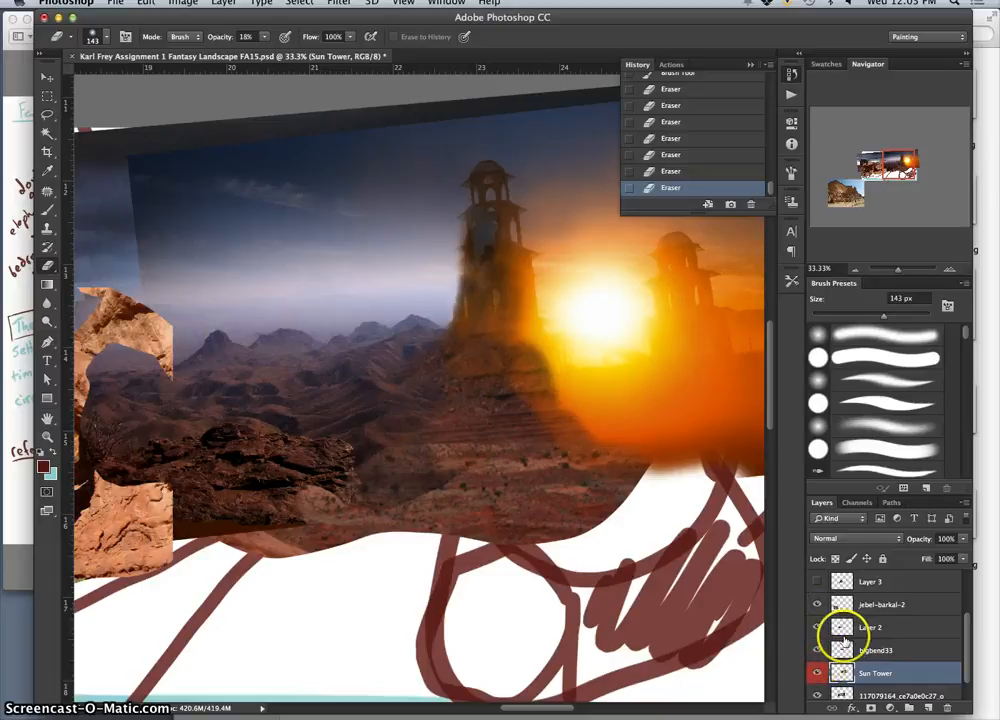
drag(964, 658, 966, 619)
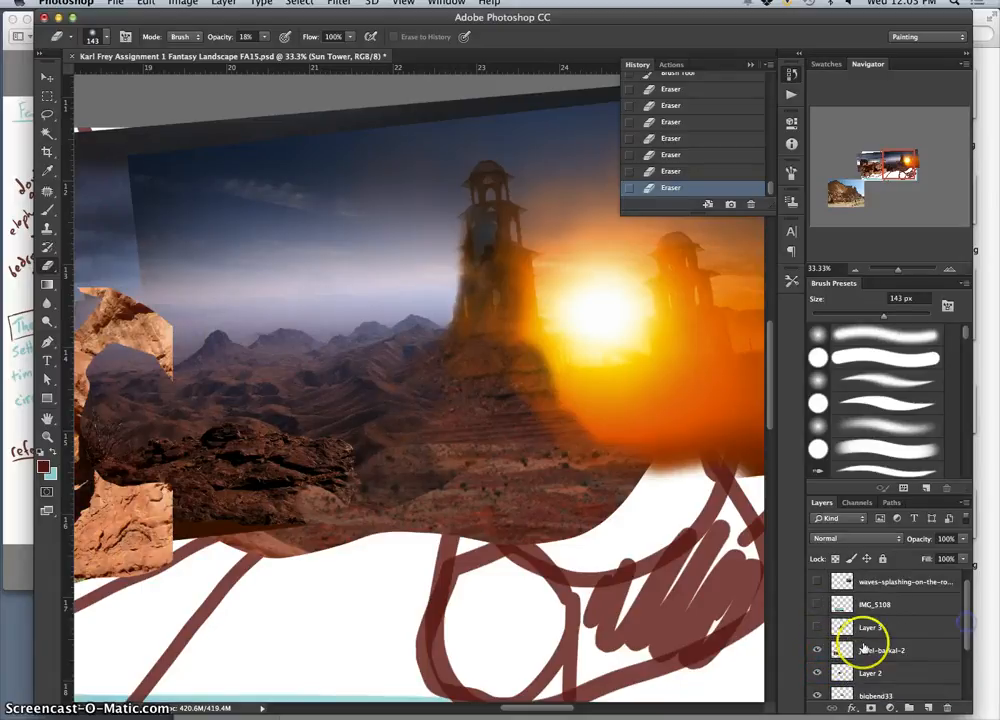
click(818, 628)
click(818, 604)
click(818, 582)
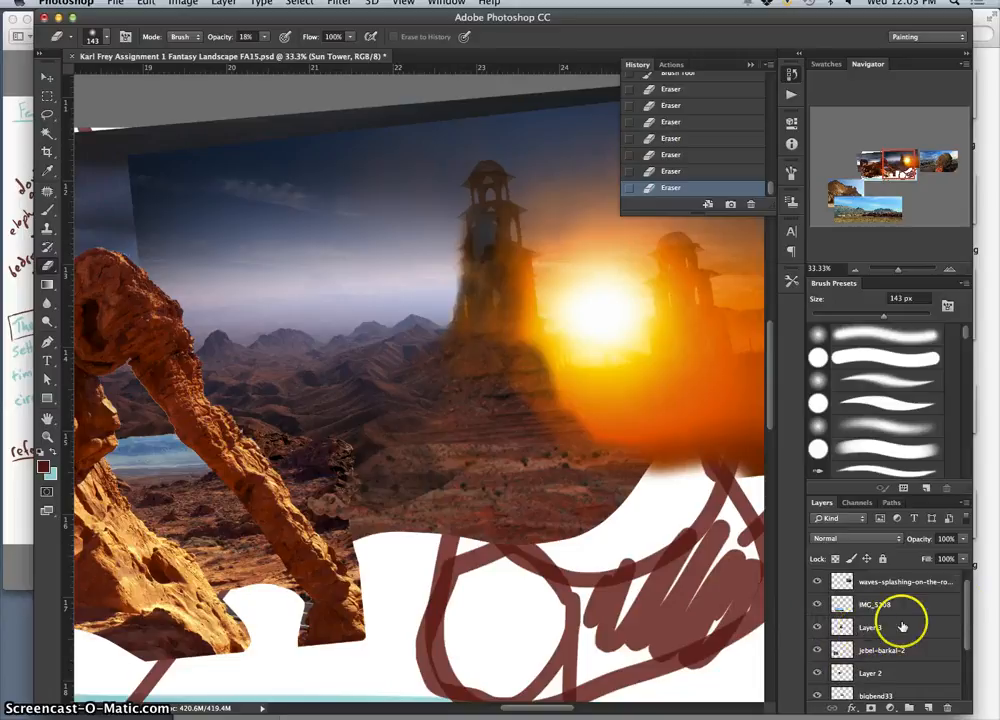
drag(964, 598, 961, 653)
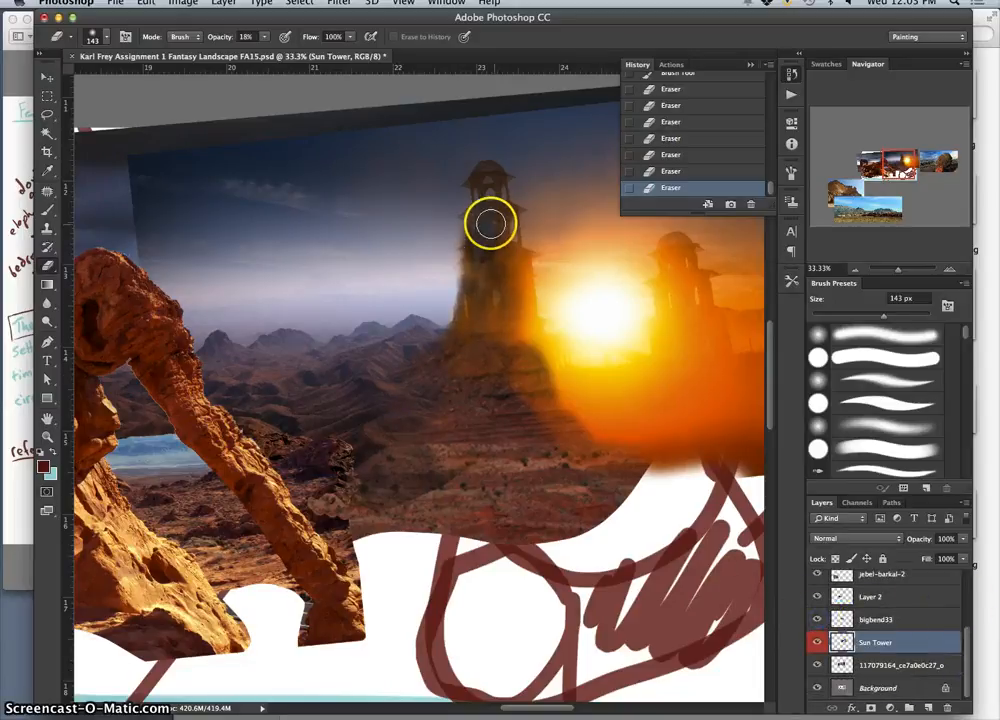
Step: Erase more of the large tower's middle and lower shaft on the Sun Tower layer with the 143 px eraser at 18% opacity
key(super+minus)
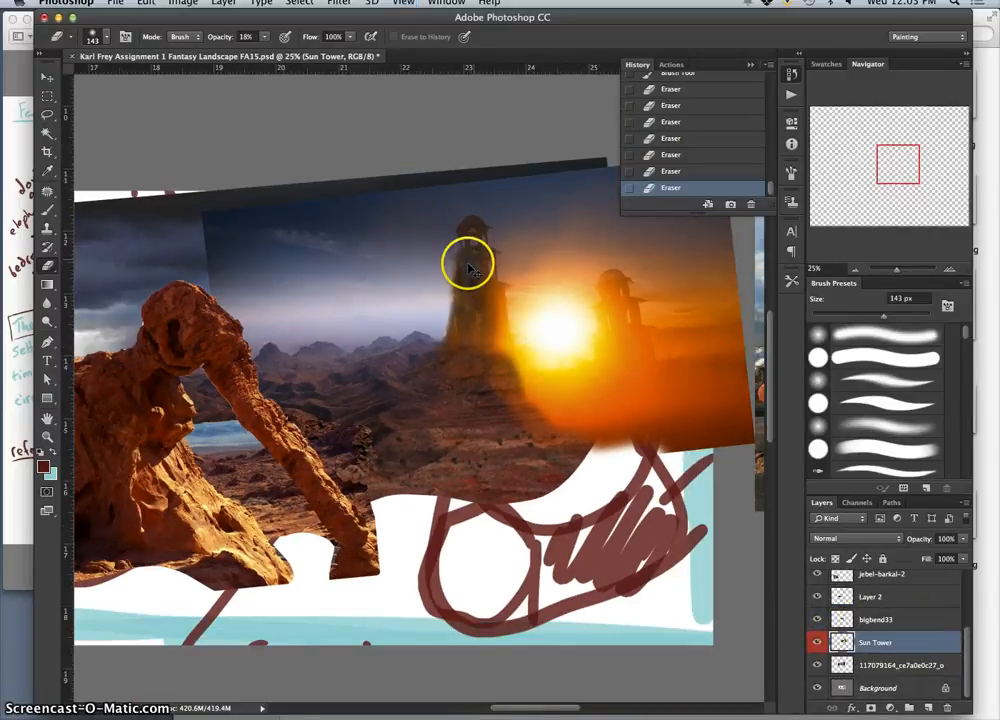
key(super+plus)
key(super+plus)
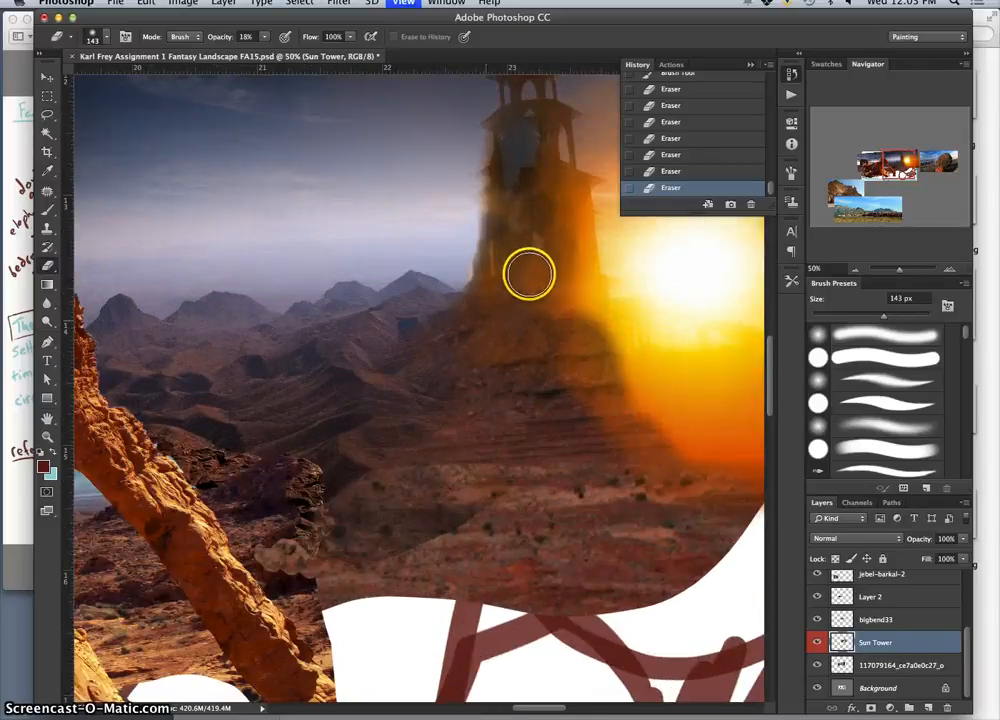
key(super+plus)
key(super+plus)
drag(466, 383, 429, 437)
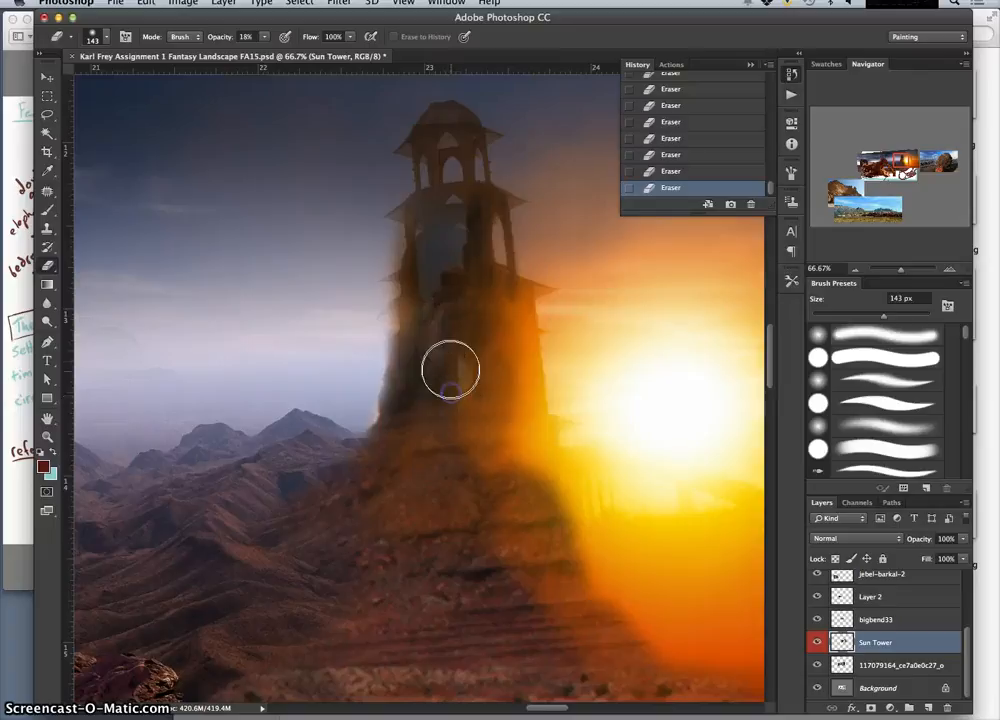
drag(410, 275, 410, 317)
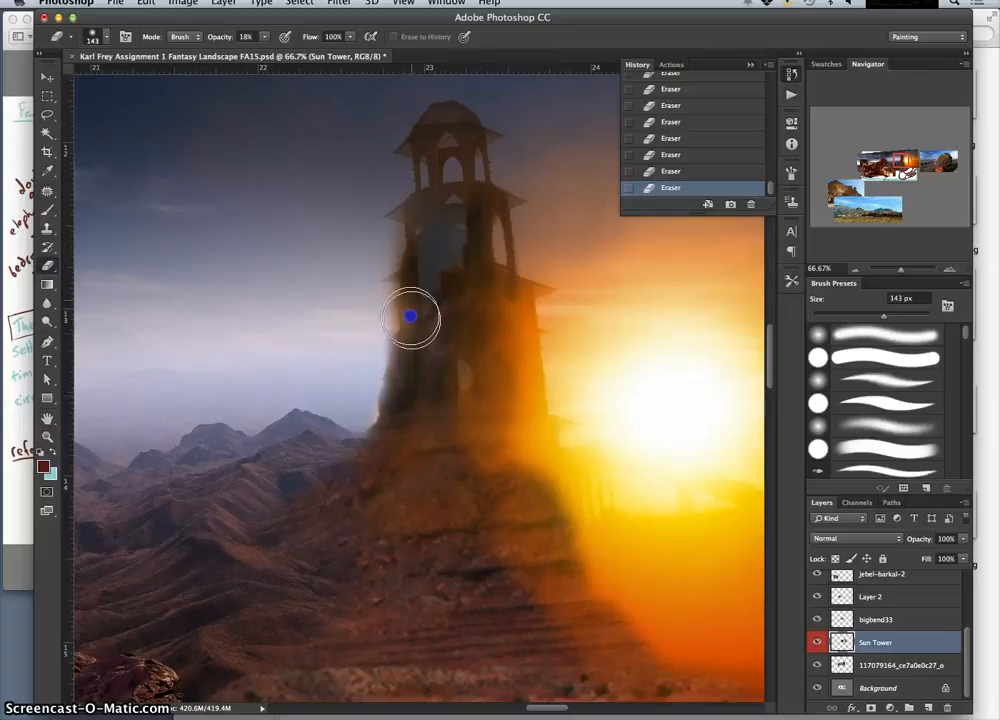
Step: Erase along the large tower's left edge with a 40 px eraser at 100% hardness and 100% opacity, and compare with Sun Tower hidden
click(107, 38)
drag(140, 91, 170, 117)
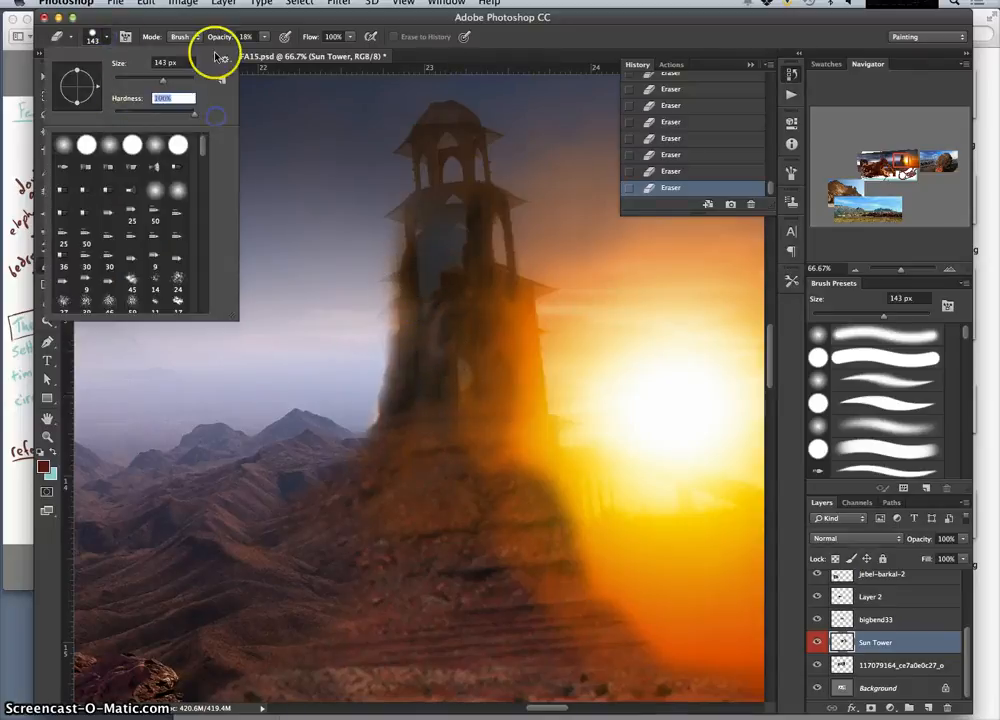
click(265, 52)
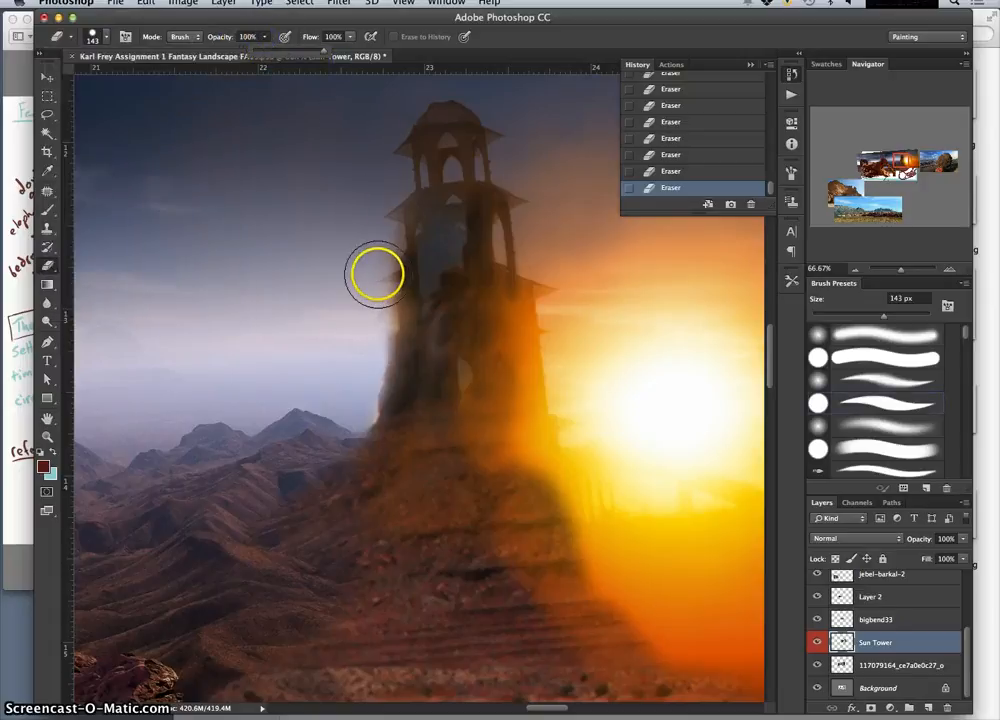
click(107, 38)
drag(148, 79, 134, 78)
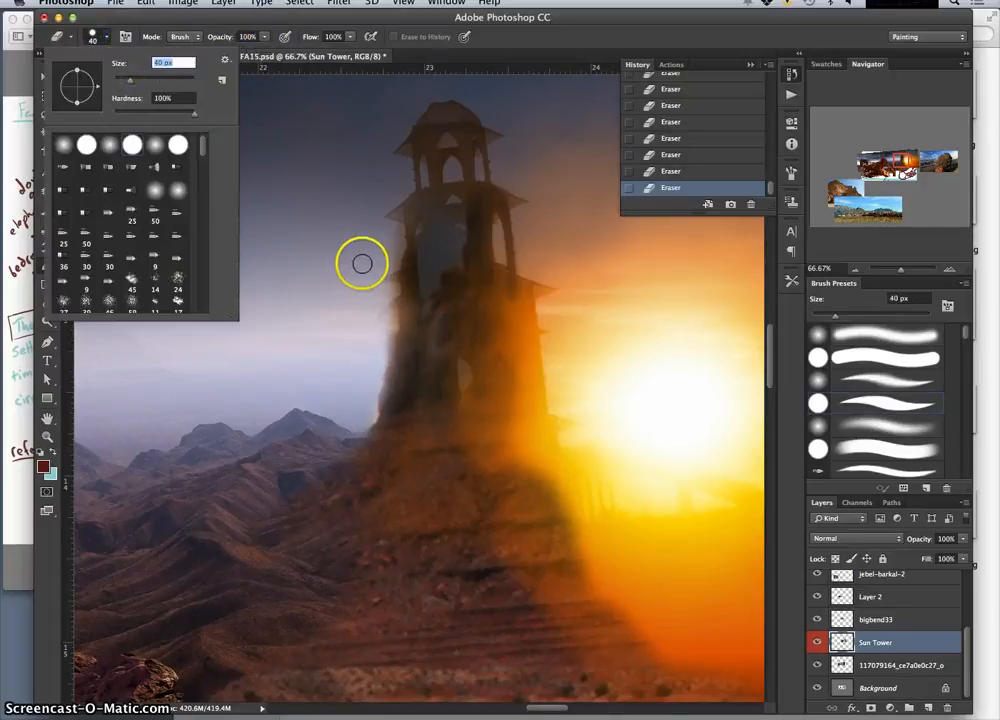
drag(370, 268, 384, 297)
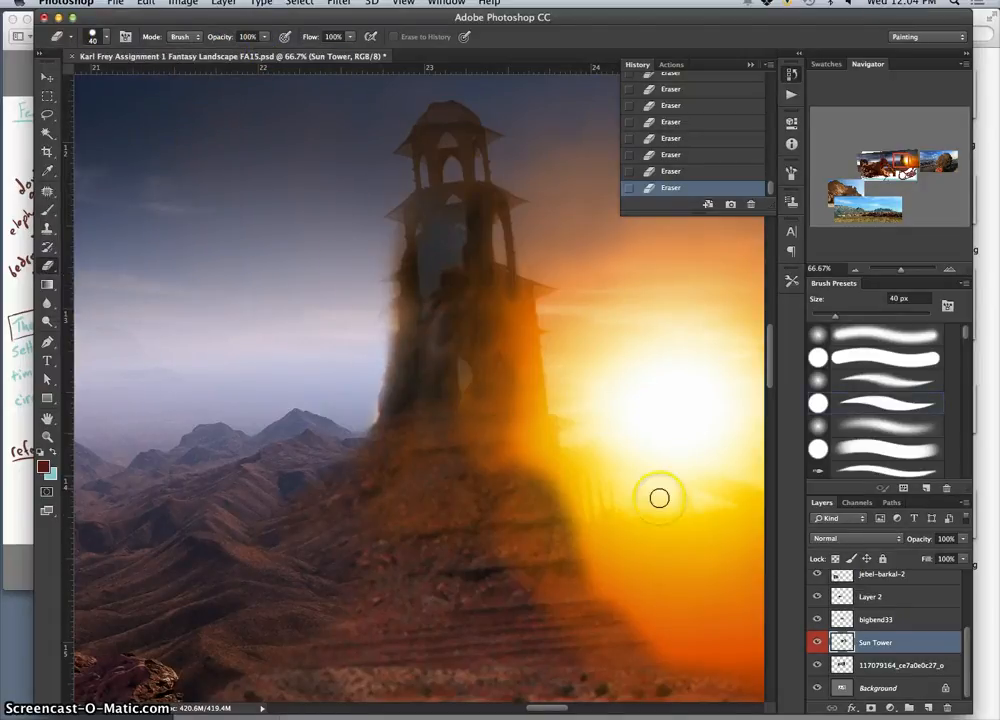
click(816, 644)
click(816, 644)
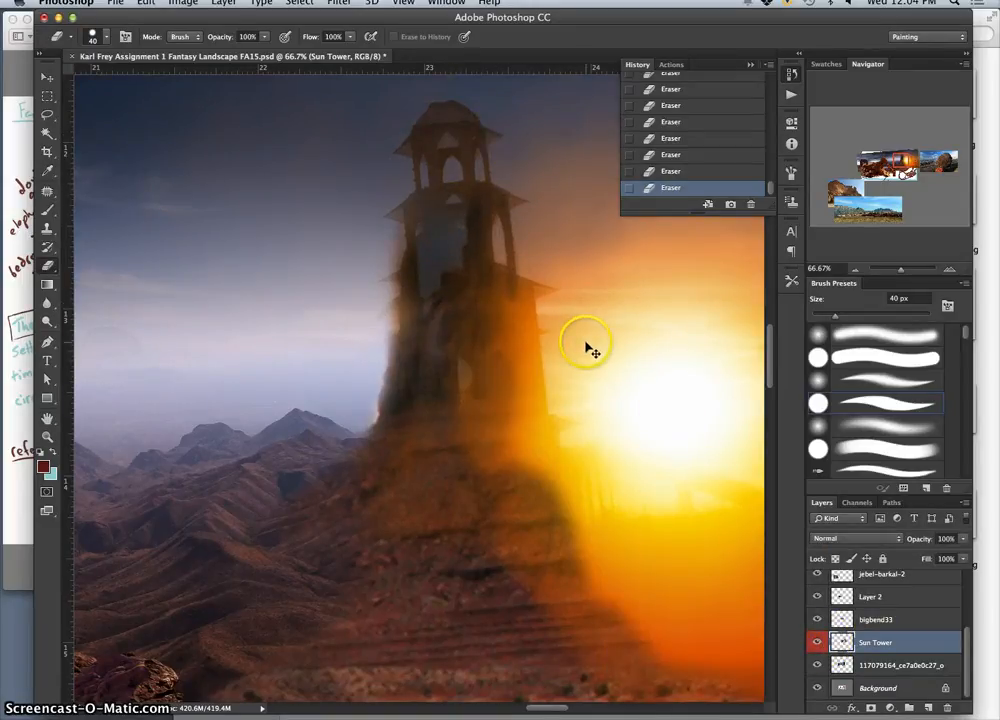
Step: Try clearing a large lassoed area of Sun Tower sky reaching up to the large tower, and undo it
key(super+minus)
key(super+minus)
key(super+minus)
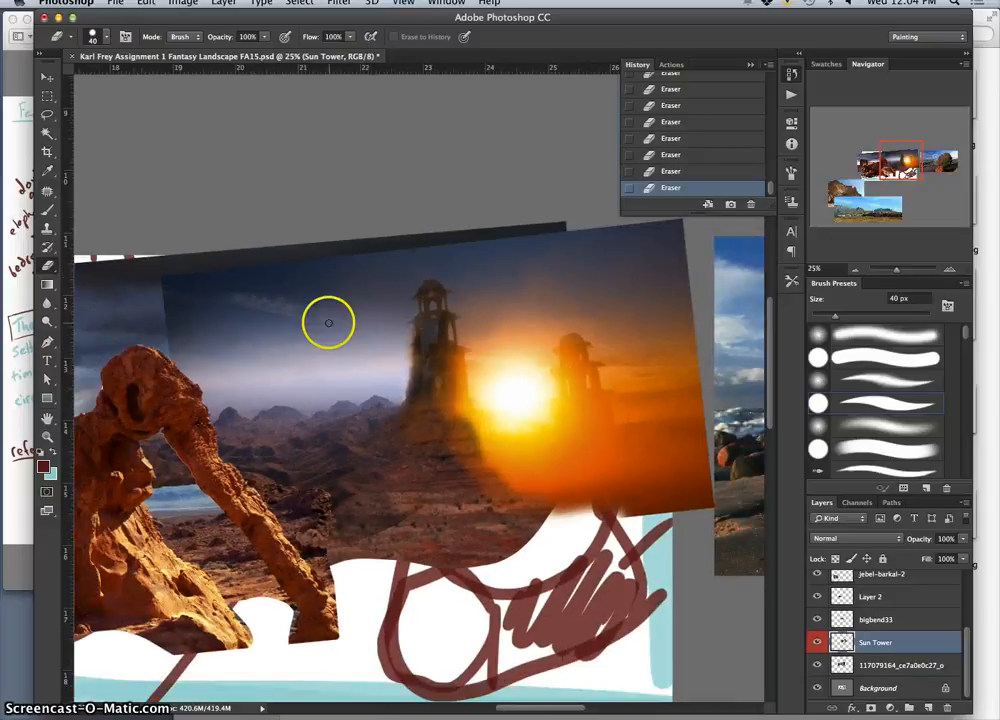
click(47, 114)
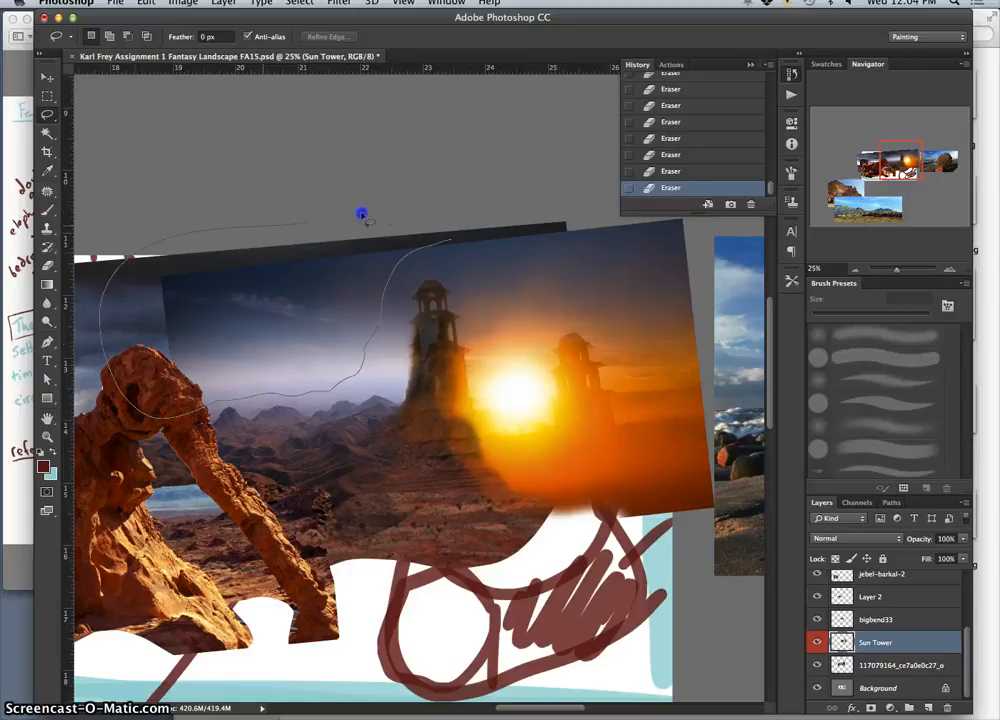
drag(448, 224, 450, 228)
key(Delete)
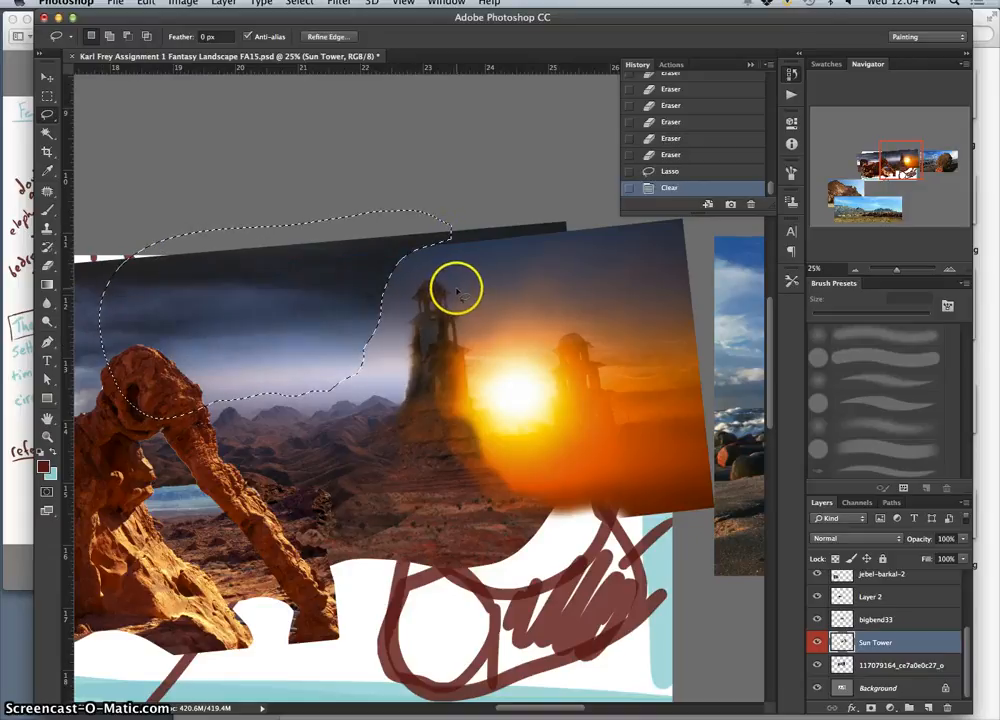
key(super+d)
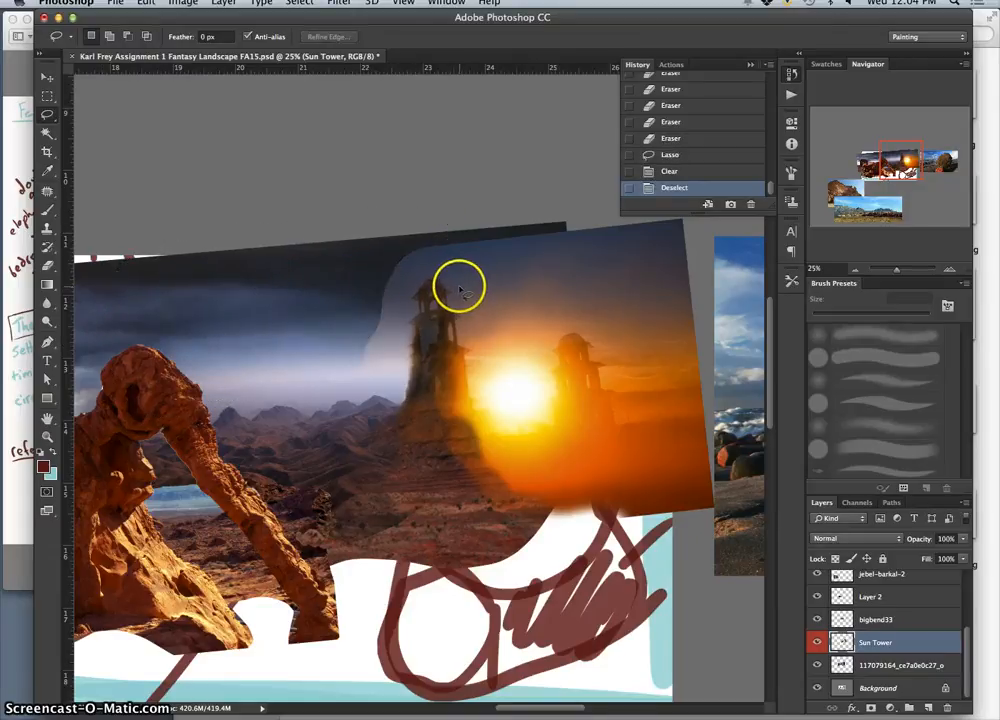
key(super+alt+z)
key(super+alt+z)
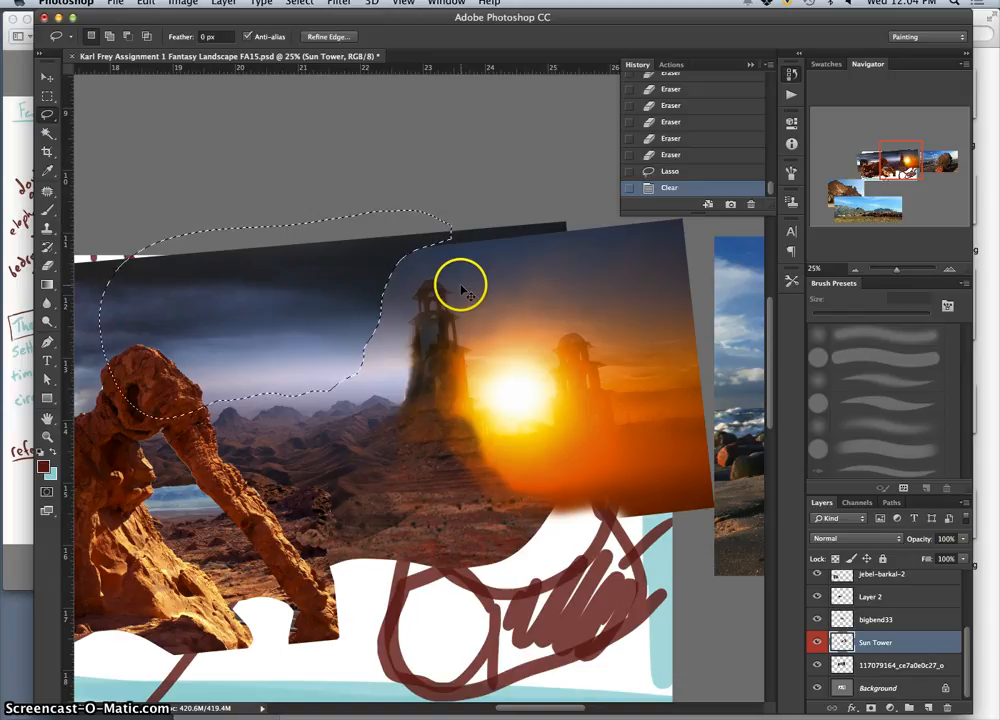
Step: Lasso a narrower area around the upper-left corner of the Sun Tower photo, delete it and deselect
click(410, 252)
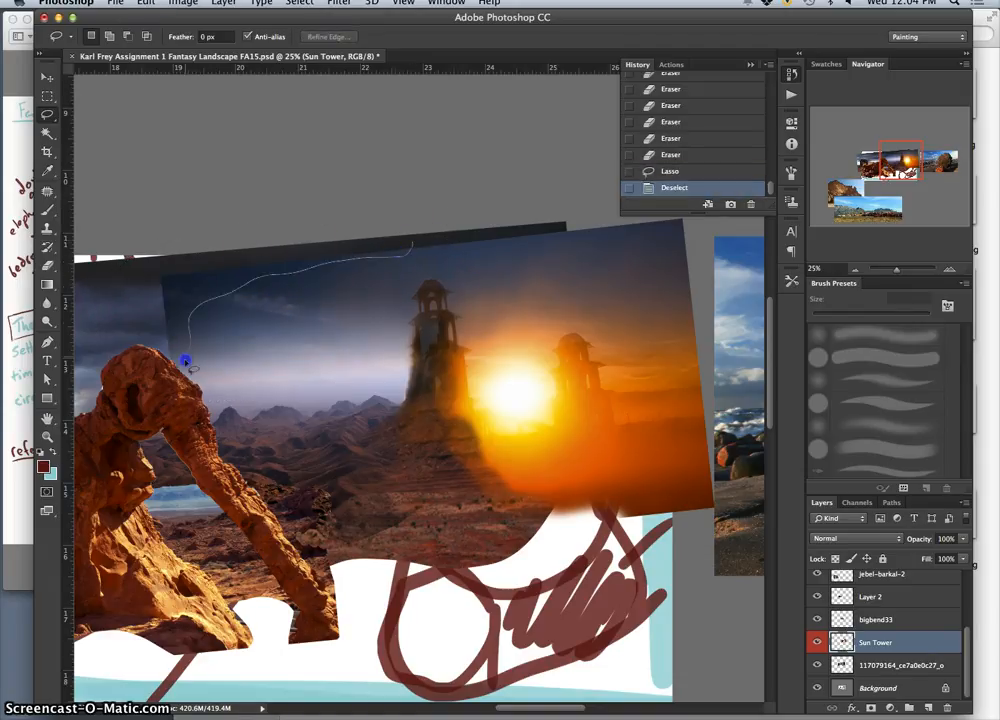
drag(263, 211, 437, 260)
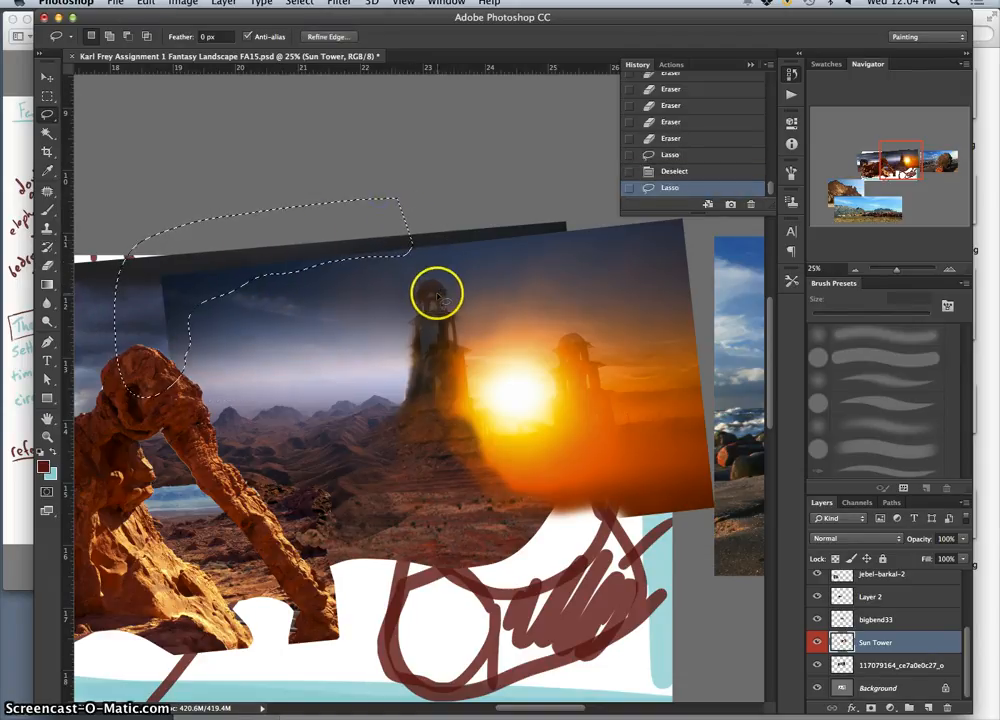
key(Delete)
click(437, 260)
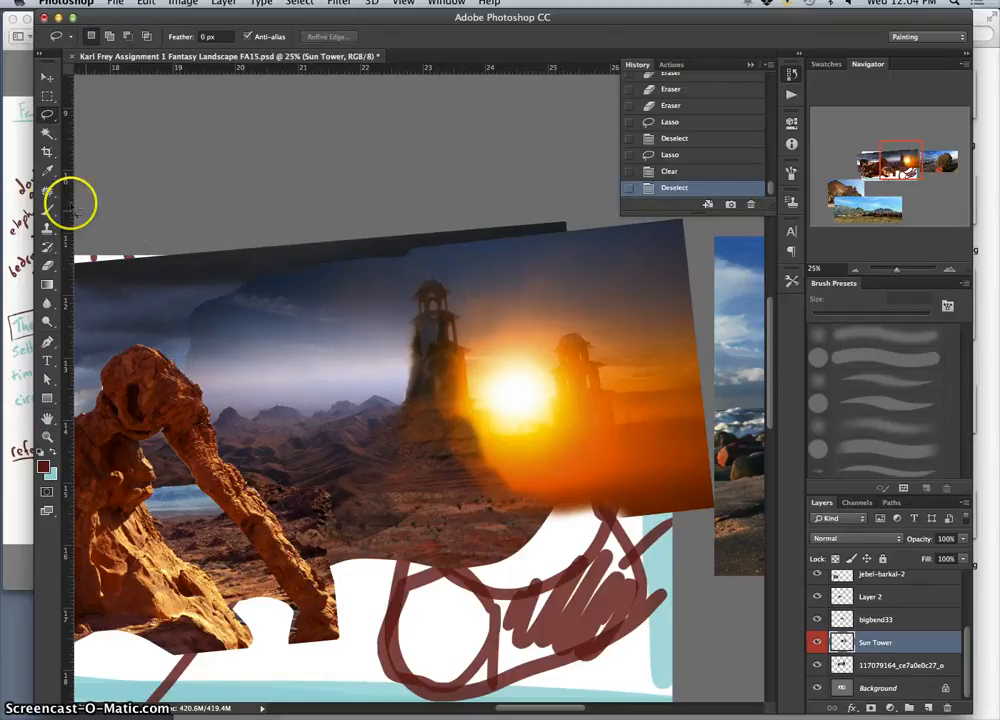
Step: Soften the cut sky edge of the Sun Tower layer with a 468 px eraser at 15% hardness and 100% opacity, undoing an excessive stroke
click(46, 266)
click(264, 37)
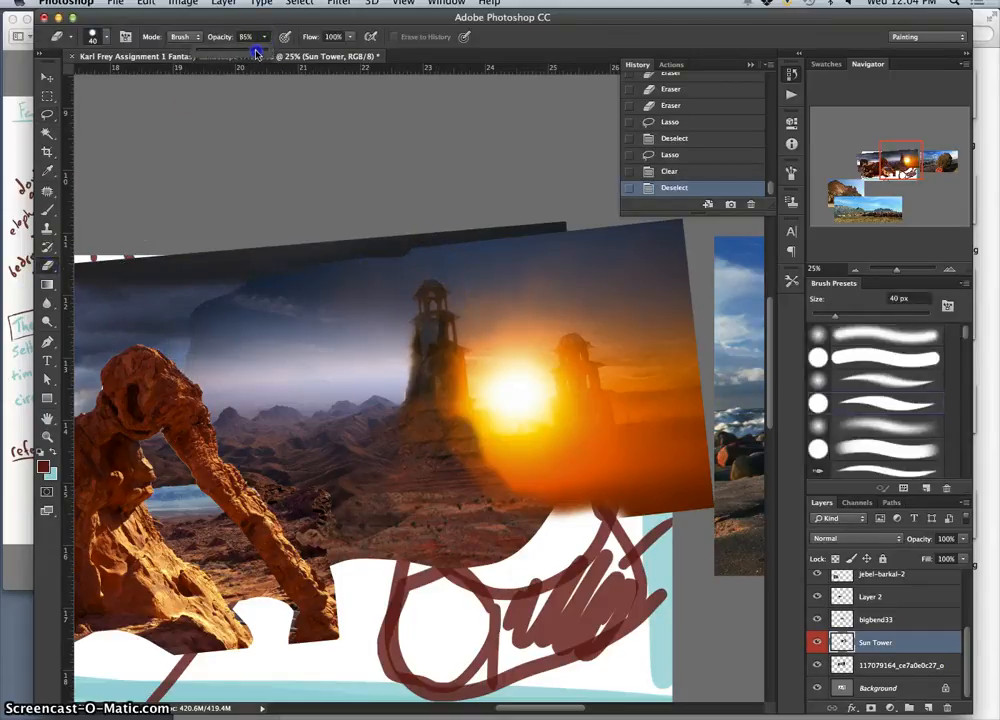
click(98, 37)
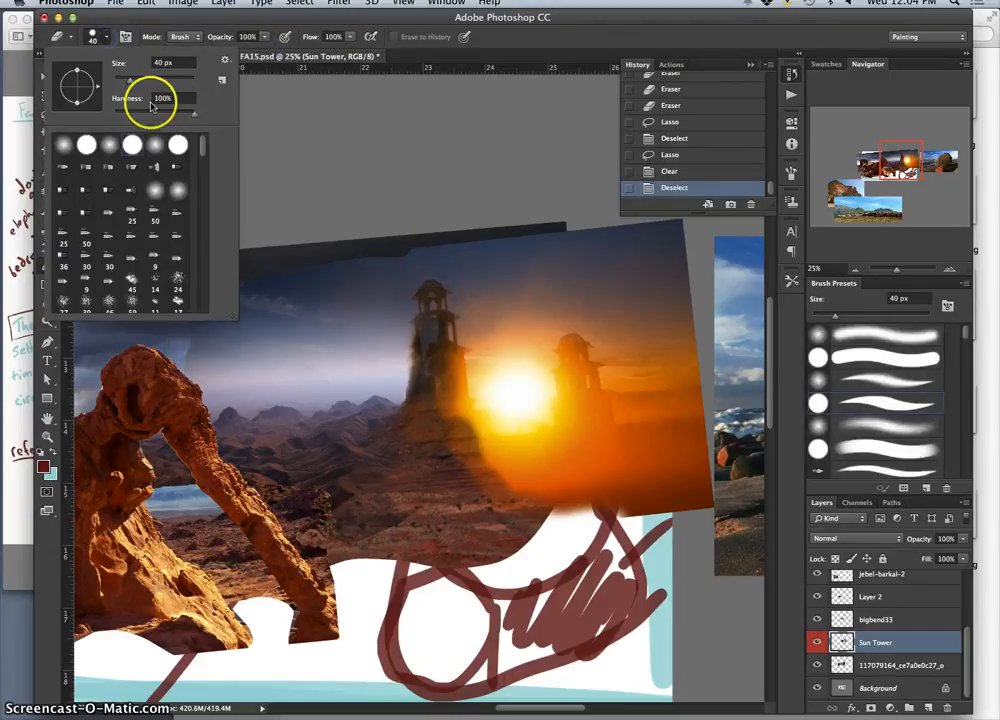
click(178, 80)
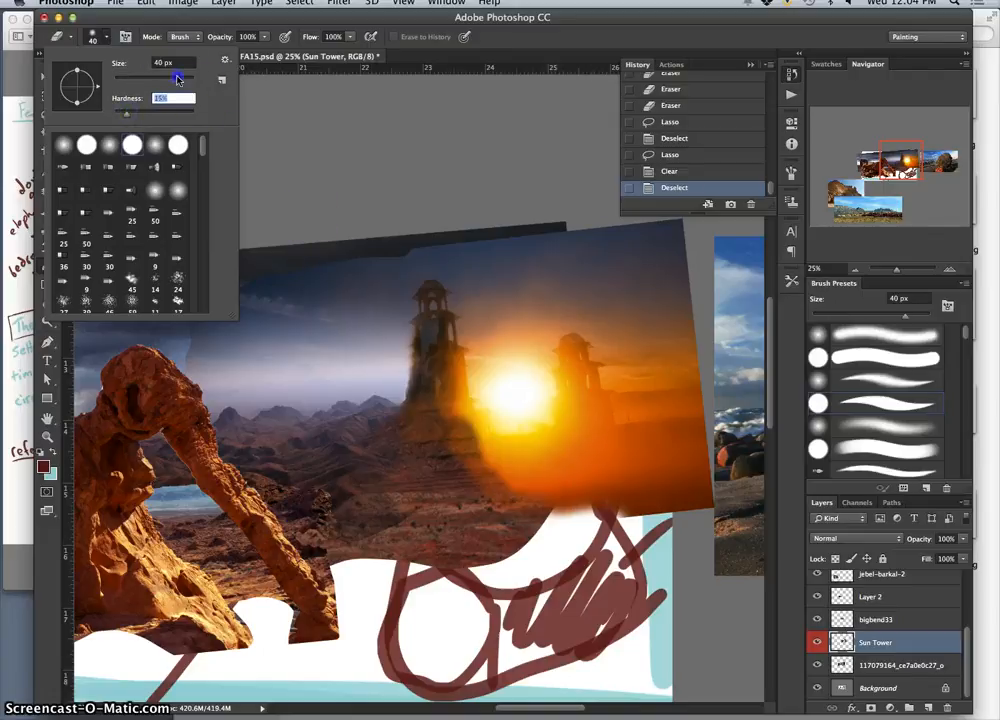
drag(178, 81, 188, 82)
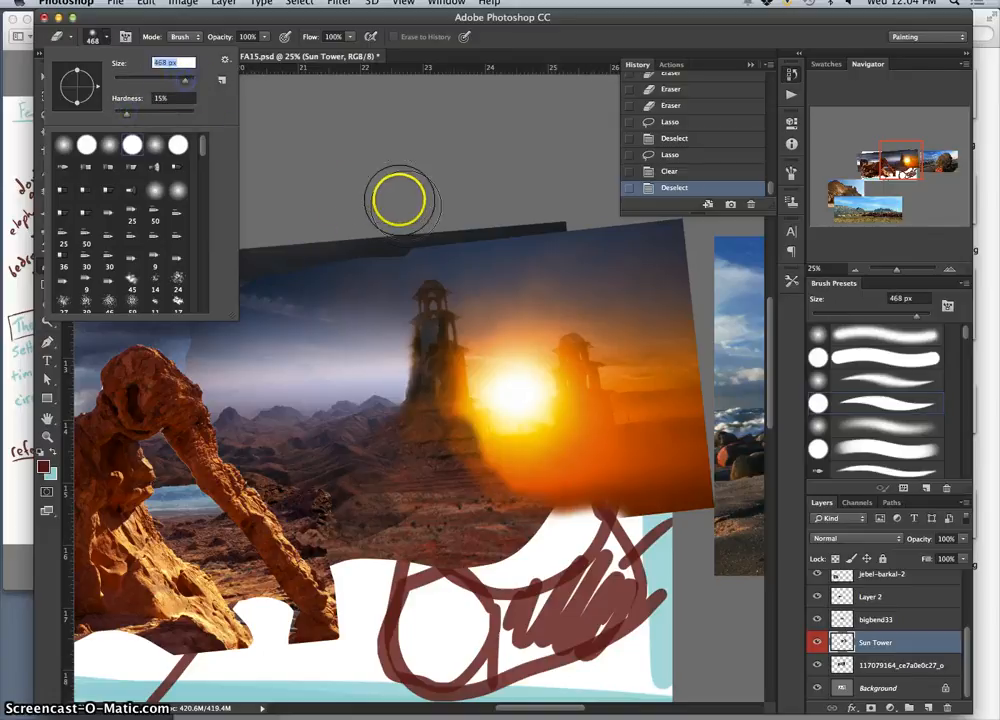
mouse_move(393, 217)
mouse_down()
mouse_move(242, 270)
mouse_move(388, 236)
mouse_move(323, 253)
mouse_up()
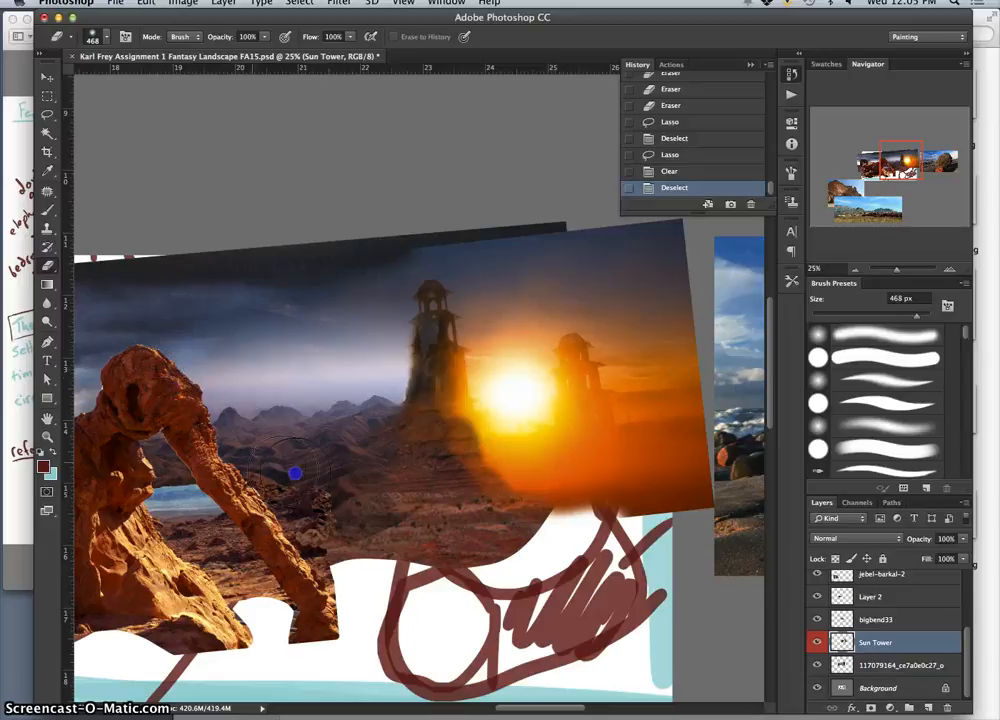
mouse_move(342, 274)
mouse_down()
mouse_move(382, 250)
mouse_move(356, 260)
mouse_up()
key(super+z)
drag(257, 271, 250, 270)
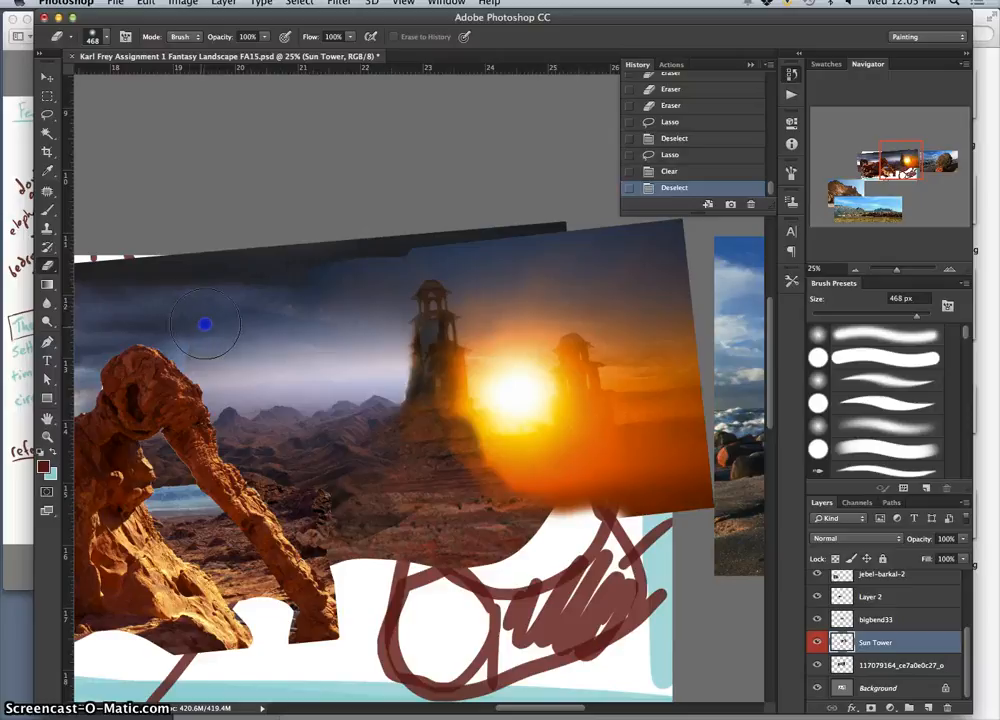
mouse_move(204, 324)
mouse_down()
mouse_move(170, 361)
mouse_move(193, 324)
mouse_move(352, 242)
mouse_move(318, 246)
mouse_move(326, 256)
mouse_move(484, 224)
mouse_move(340, 241)
mouse_move(391, 218)
mouse_move(482, 210)
mouse_move(377, 240)
mouse_move(538, 242)
mouse_move(604, 262)
mouse_move(614, 293)
mouse_up()
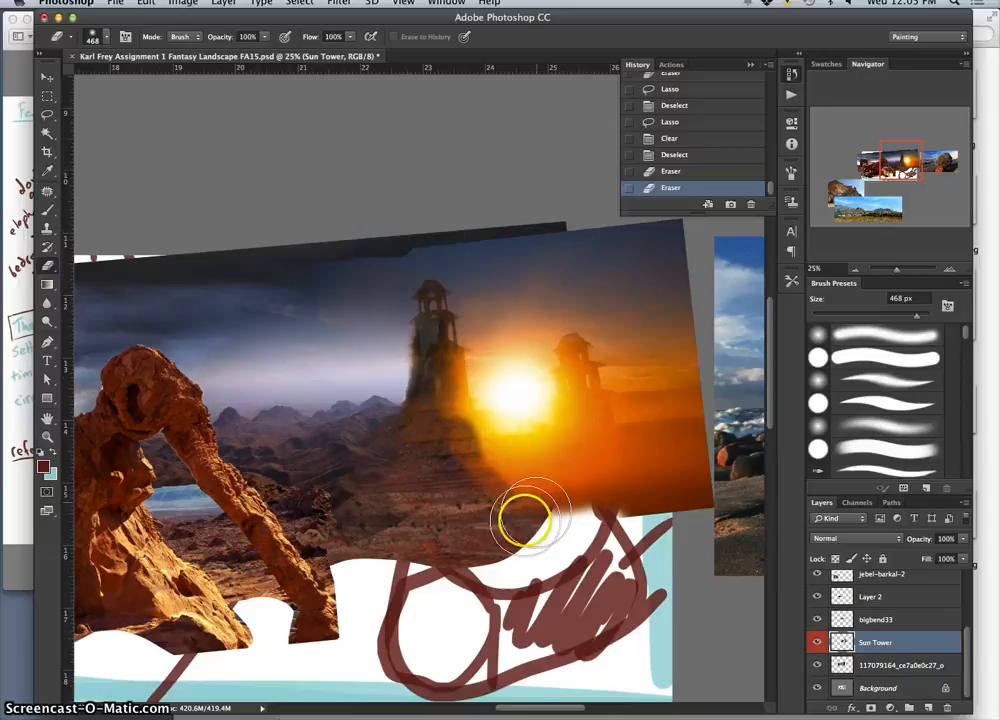
key(super+equal)
key(super+equal)
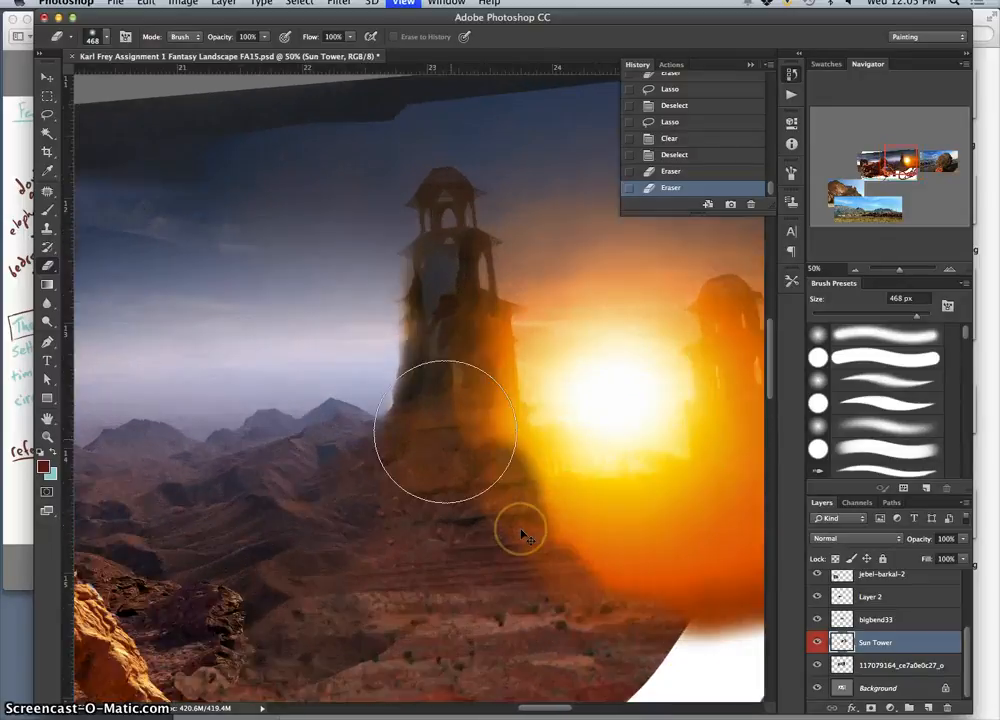
drag(442, 422, 607, 486)
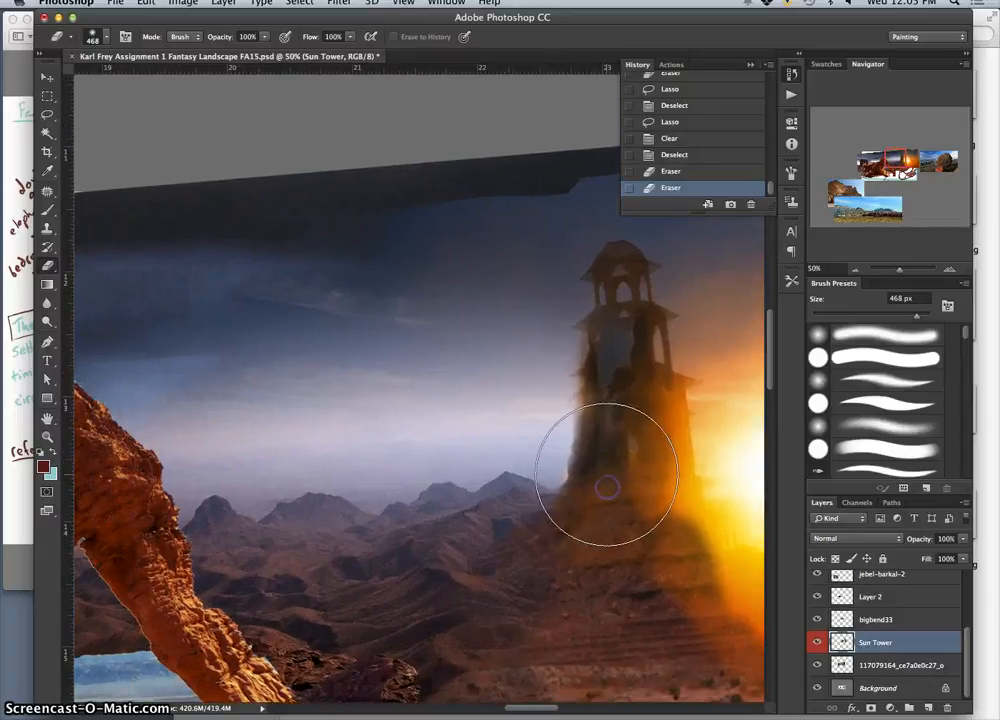
key(super+minus)
key(super+minus)
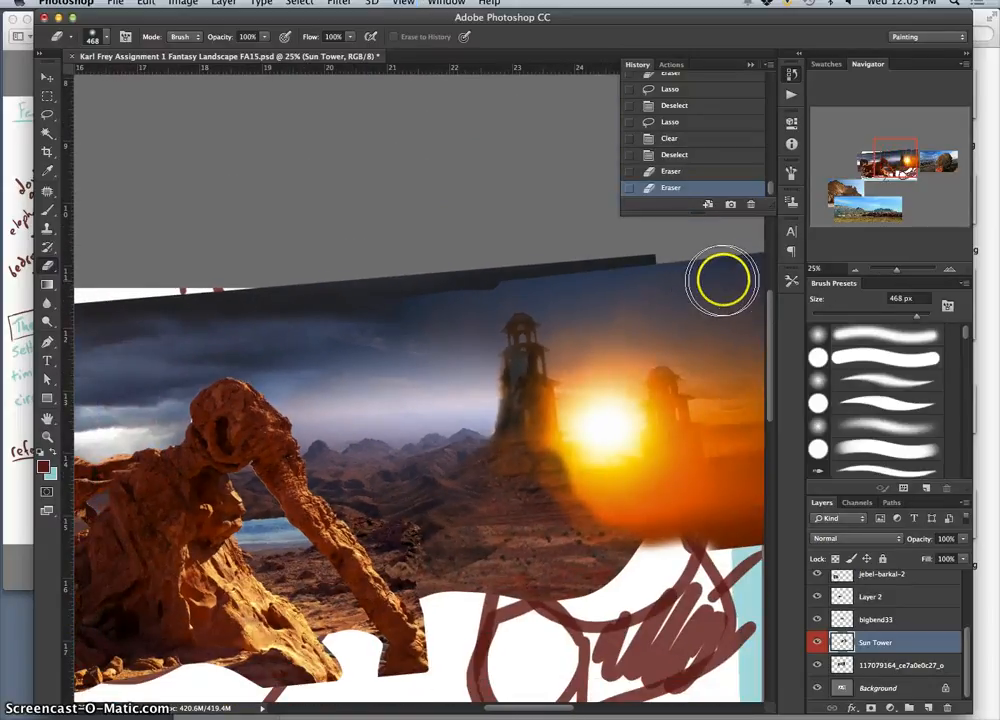
key(super+minus)
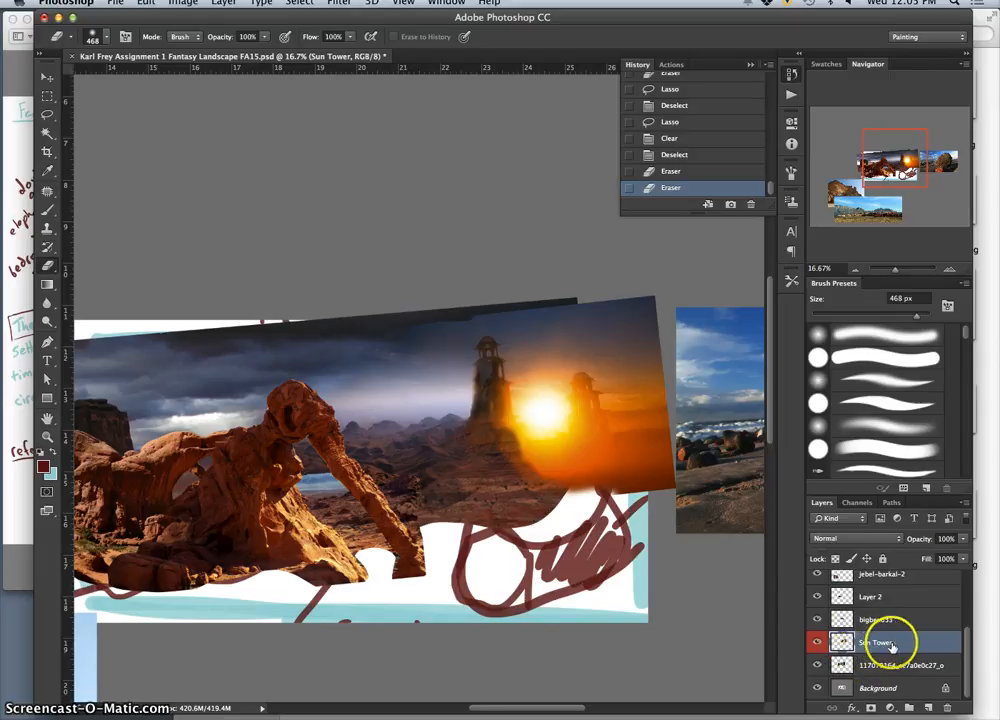
Step: Set up the Clone Stamp with a soft 379 px brush at 0% hardness and 100% opacity
click(47, 229)
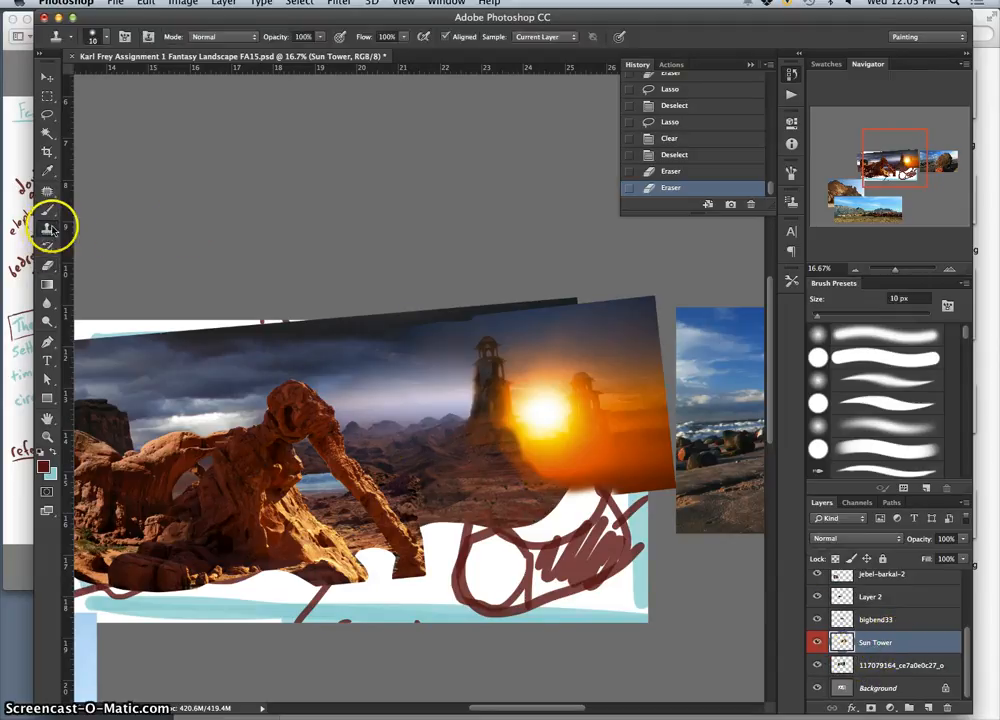
click(320, 40)
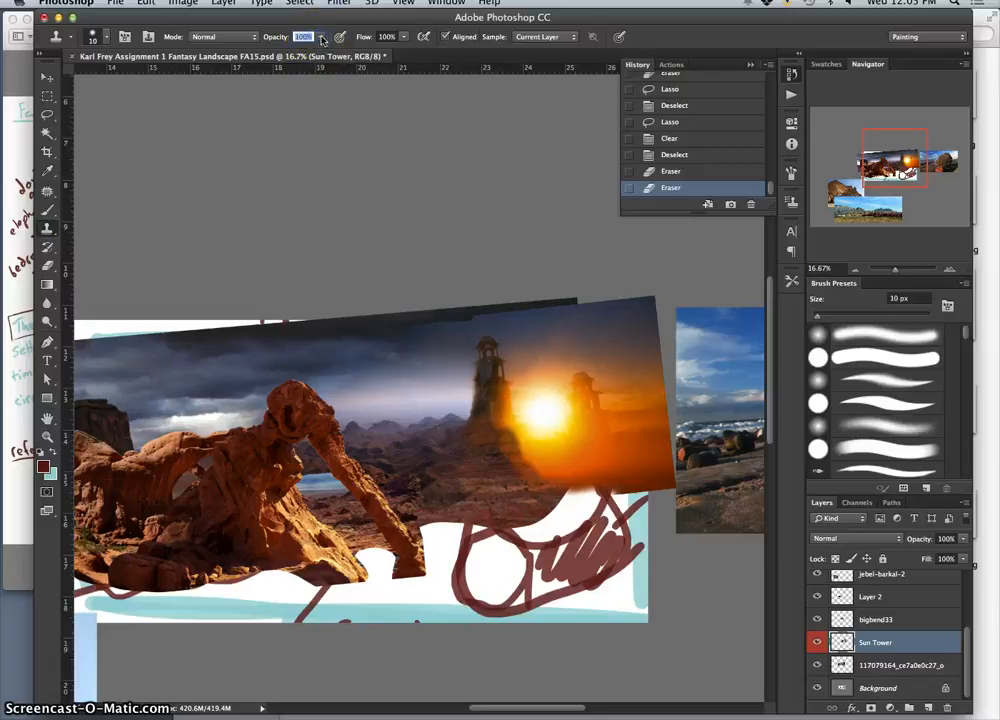
click(100, 37)
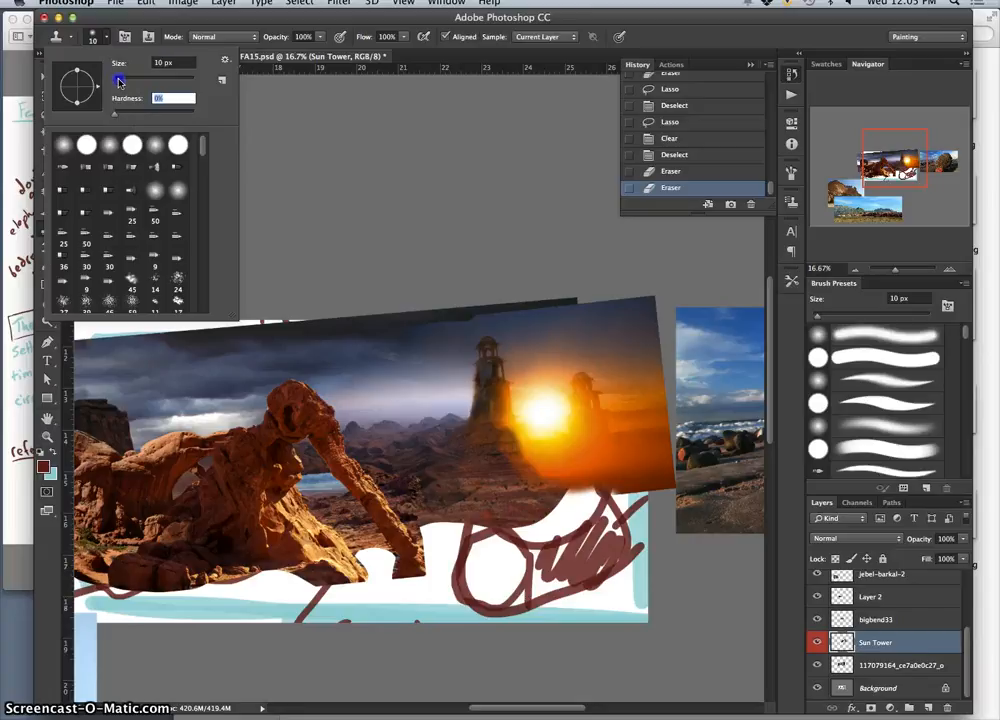
drag(119, 82, 154, 83)
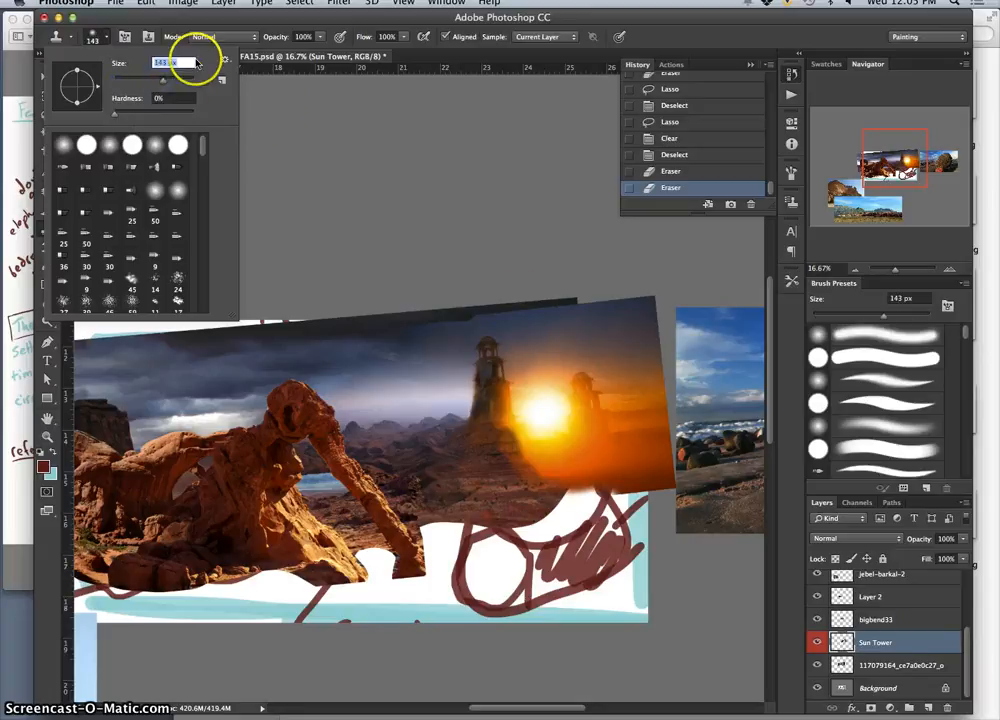
click(181, 80)
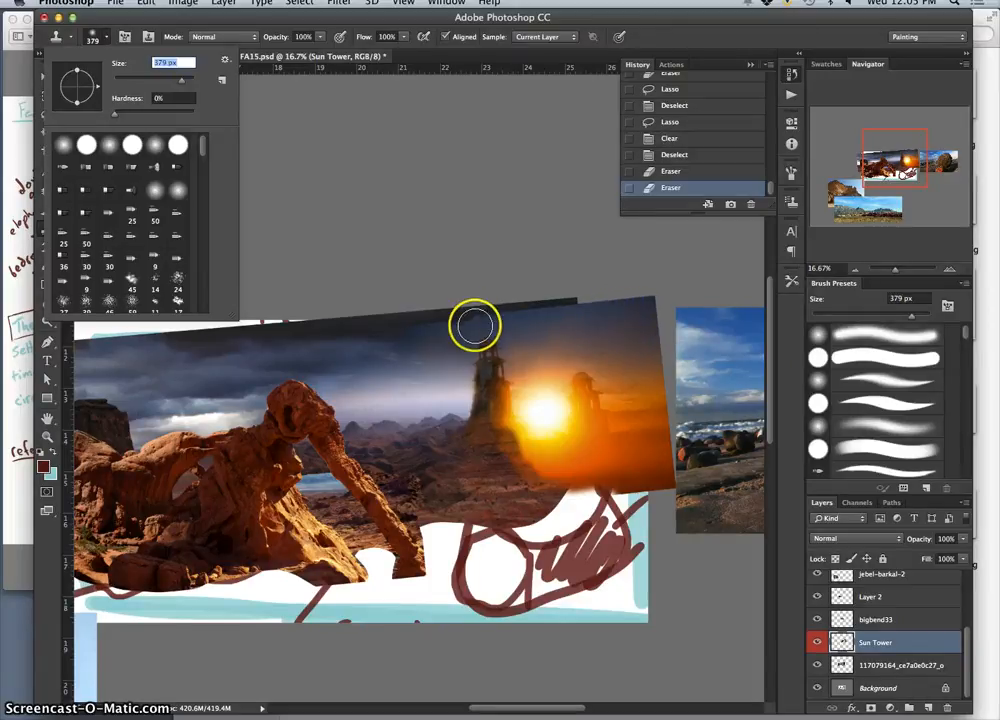
Step: Try cloning the Sun Tower's upper-right sky onto the dark clouds above the rock arch, and undo it
alt+click(630, 323)
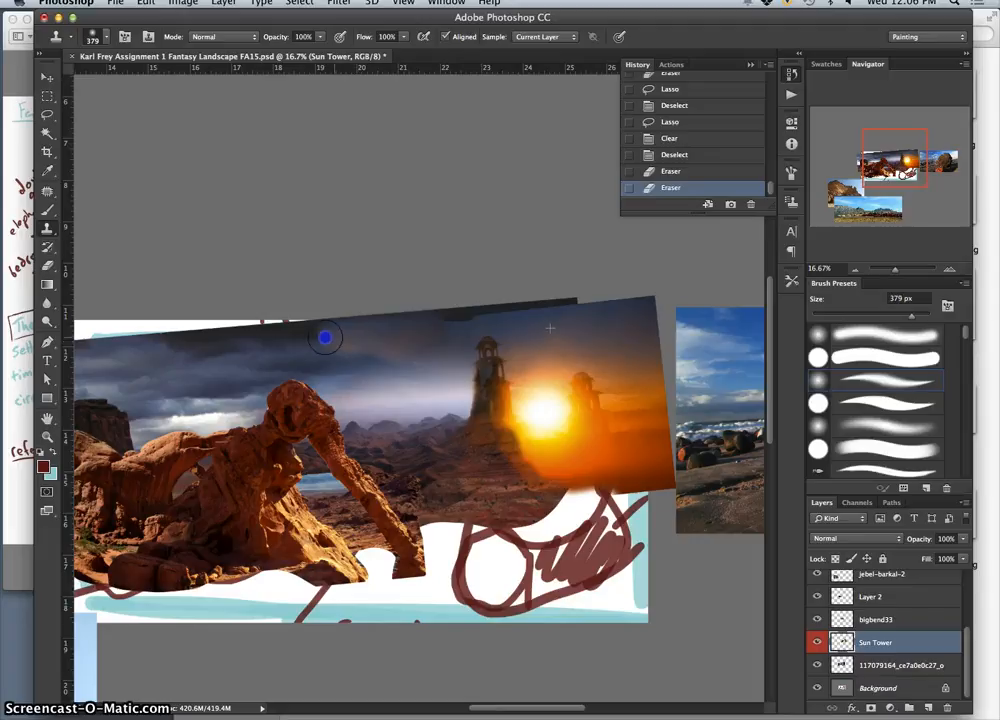
click(294, 338)
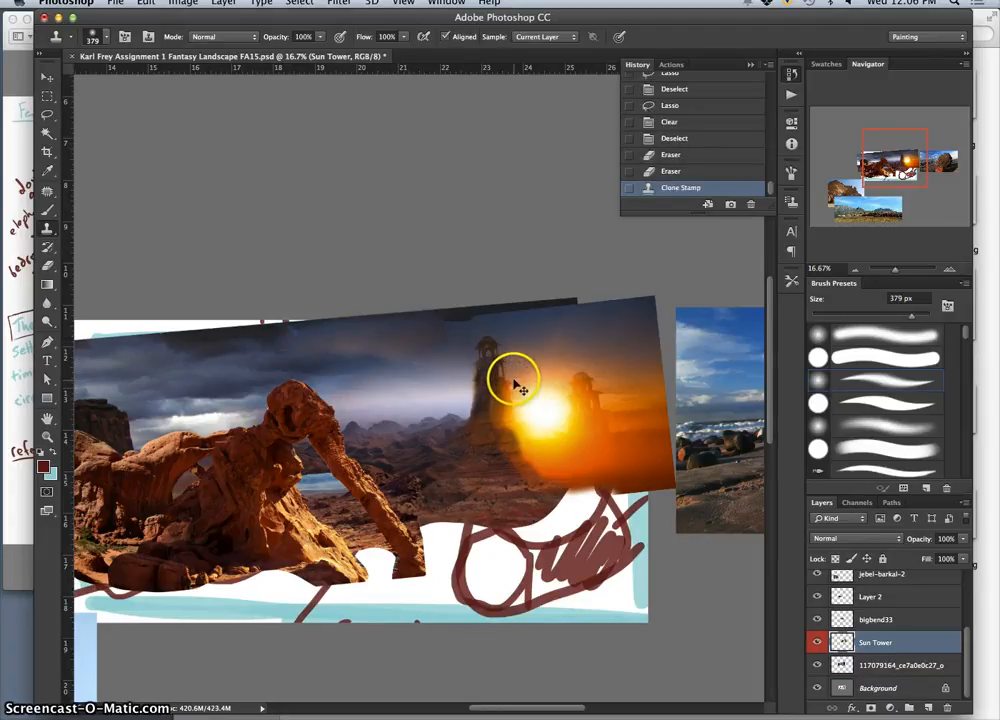
key(super+z)
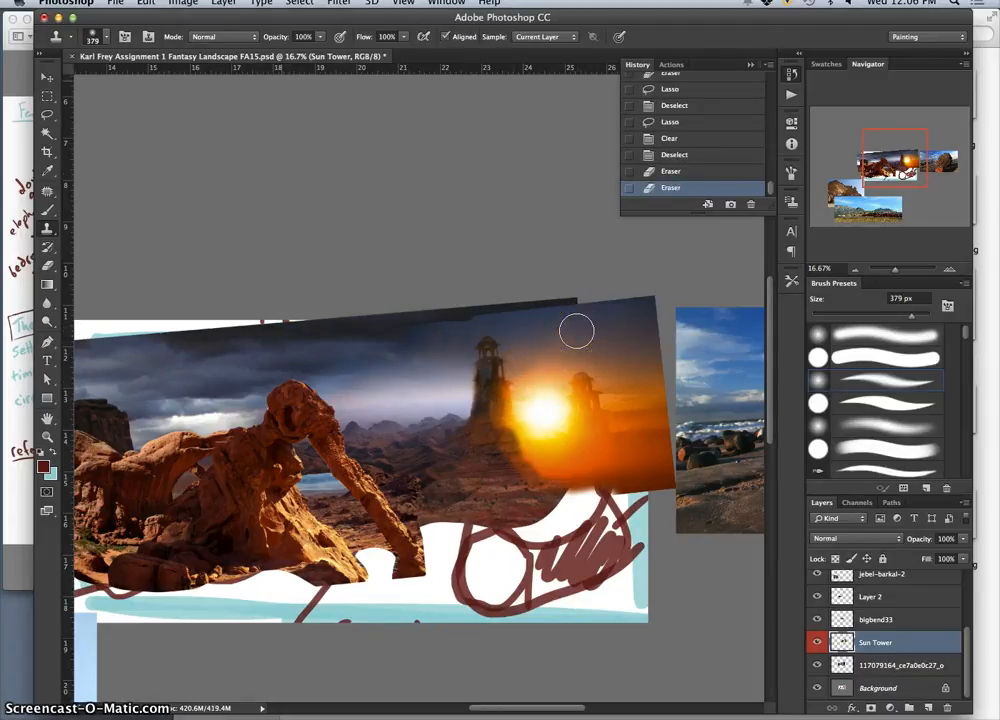
Step: Clone the Sun Tower's upper-right sky over the cloud seam to the left of the large tower at 24% opacity
drag(321, 38, 298, 49)
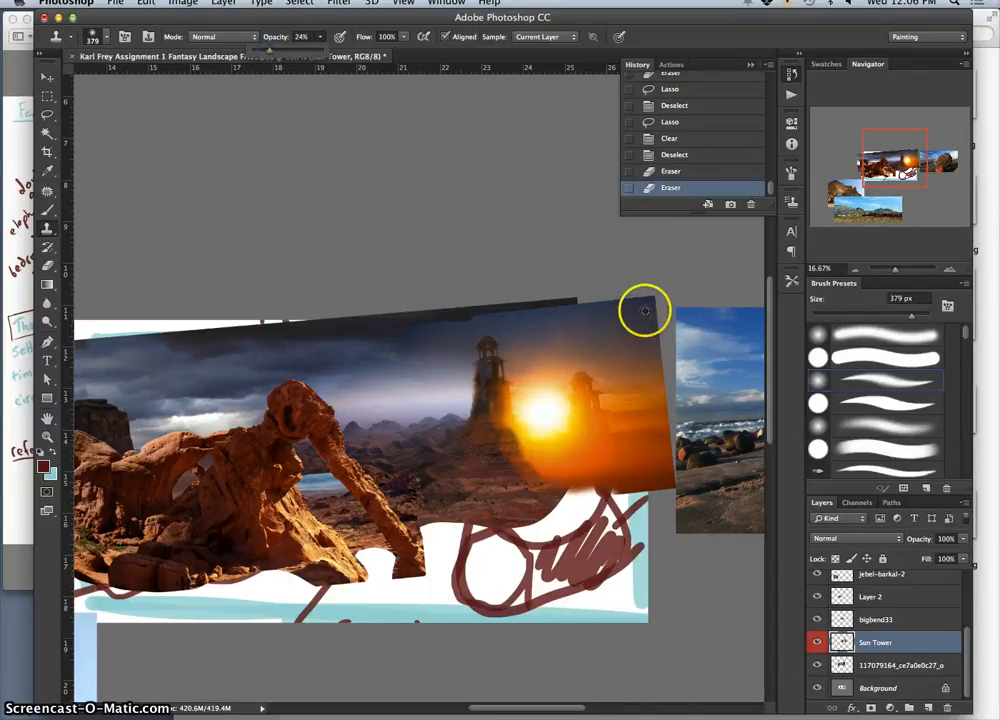
alt+click(641, 317)
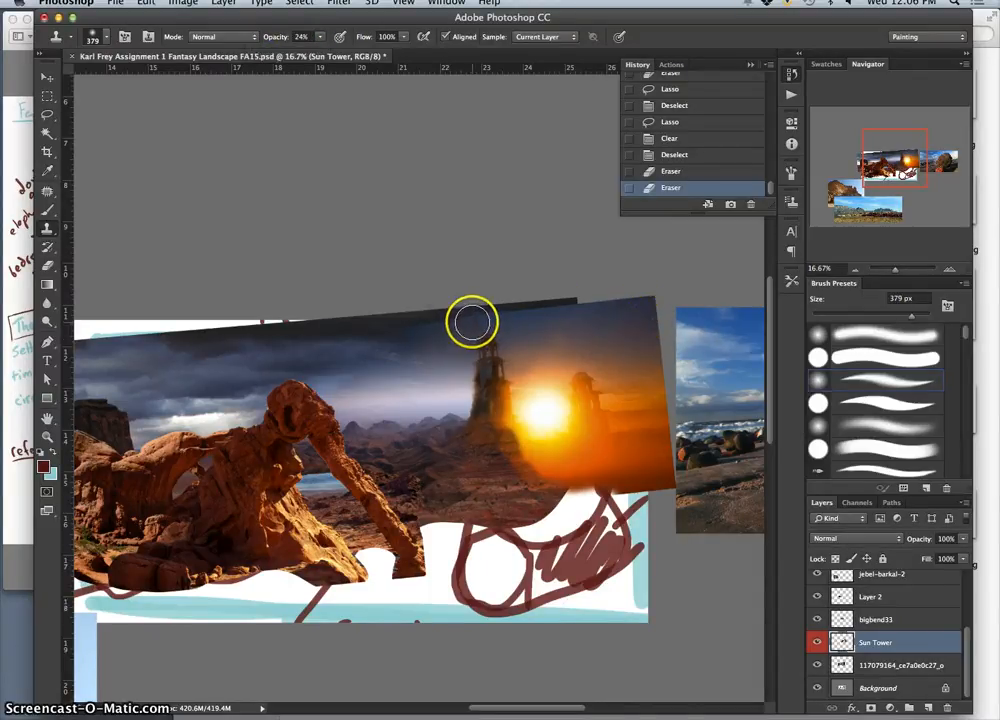
click(460, 322)
click(462, 318)
click(466, 324)
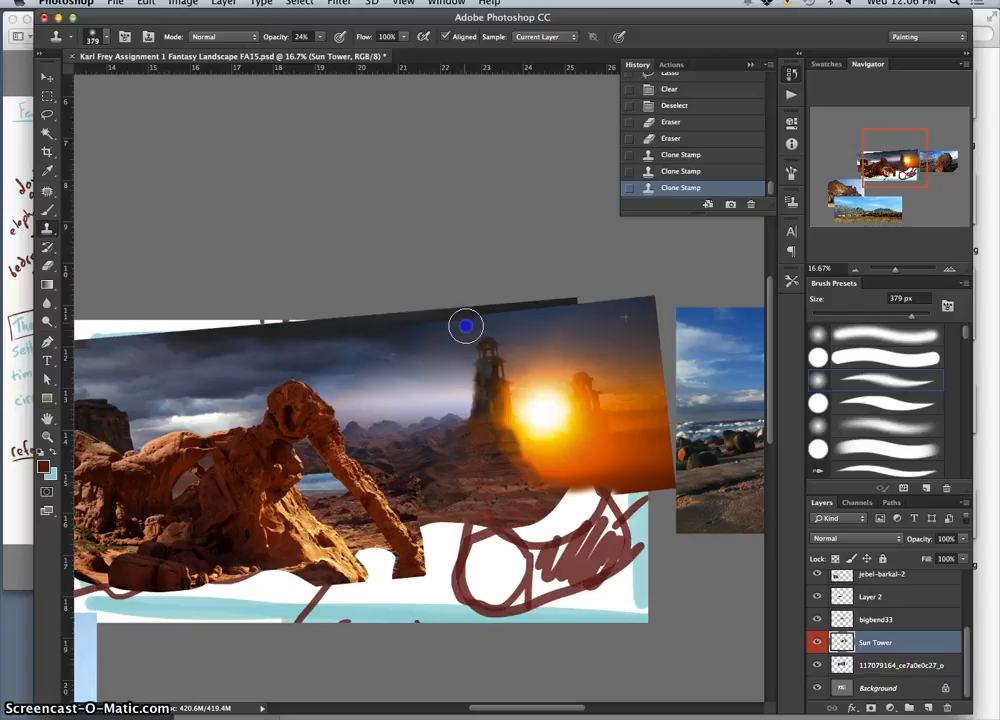
click(404, 337)
click(383, 336)
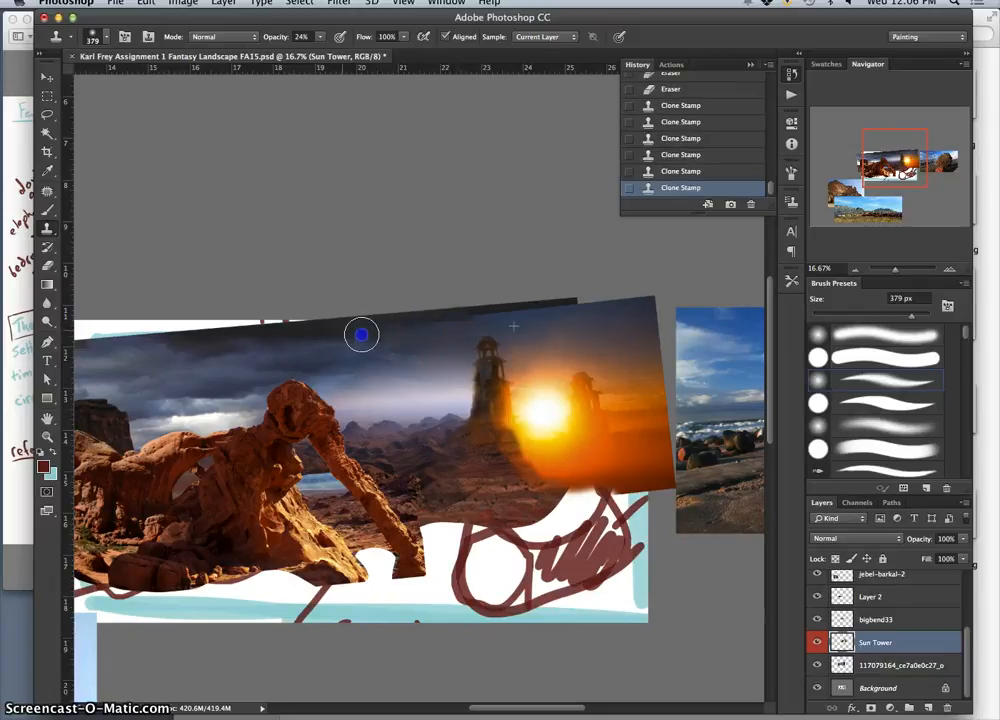
click(361, 335)
Step: Extend the cloned sky across the upper clouds between the large tower and rock arch, resampling the blue sky near the photo's upper-right corner
alt+click(629, 321)
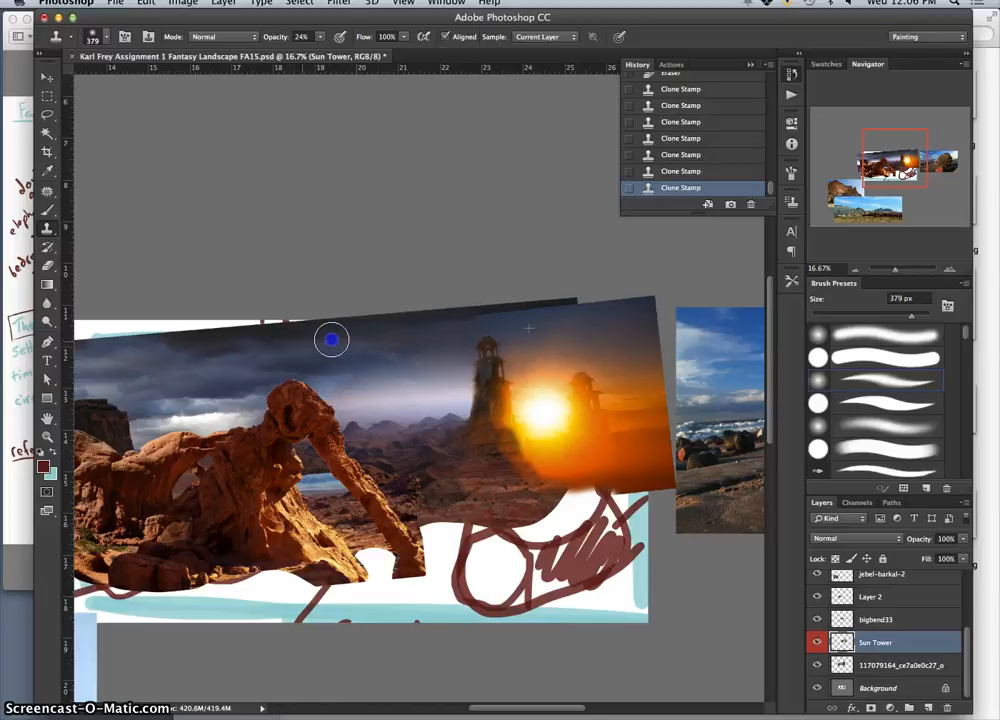
click(458, 330)
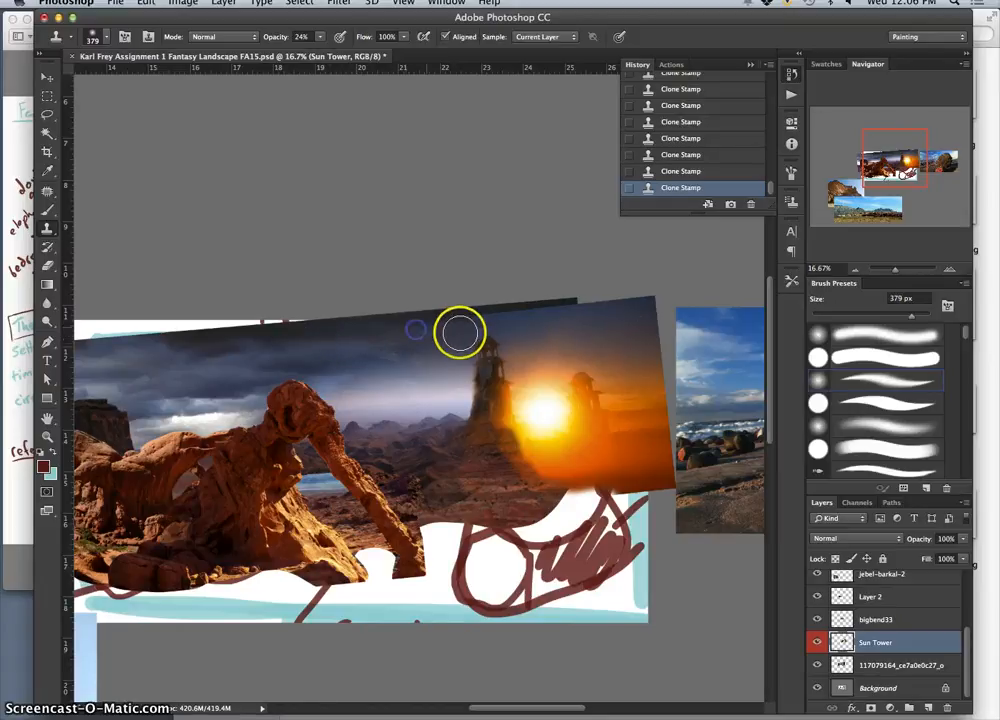
alt+click(624, 322)
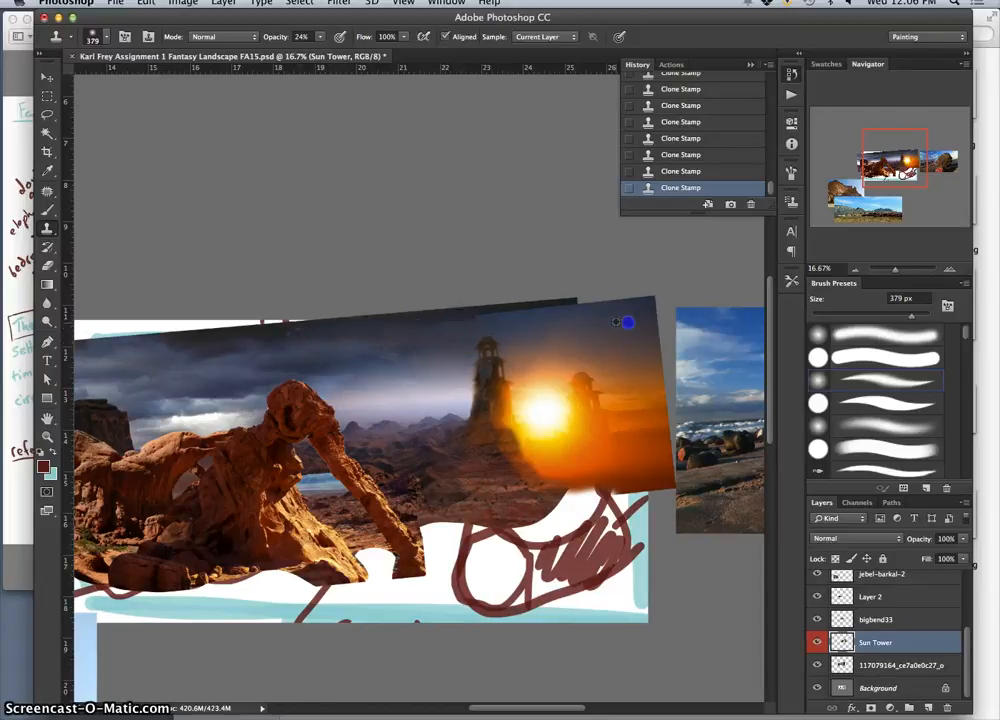
drag(450, 326, 346, 330)
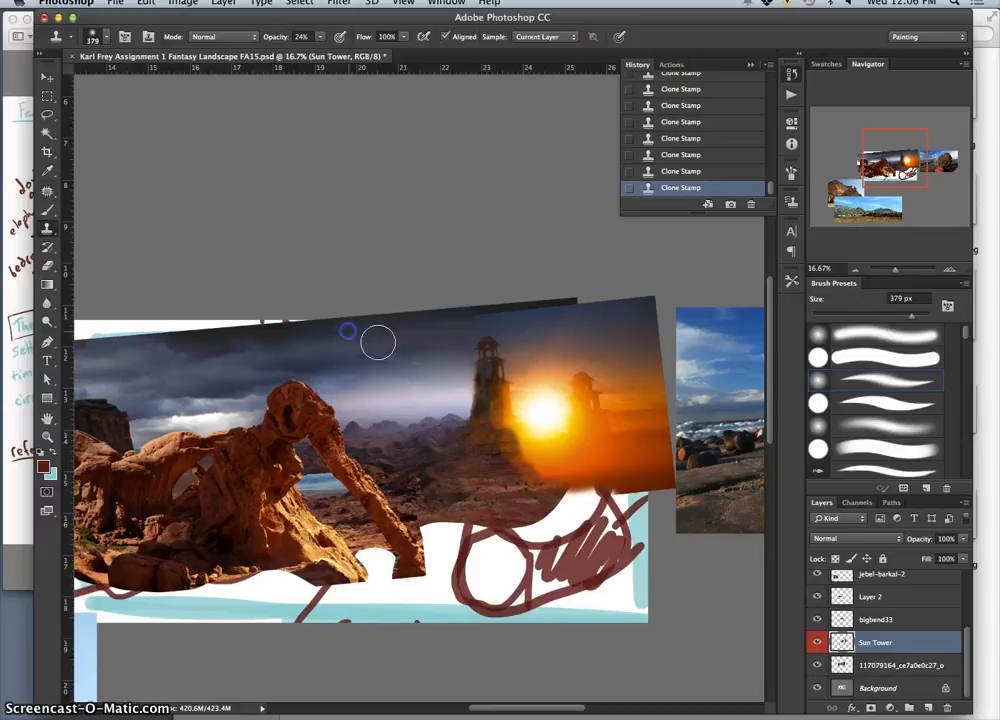
click(466, 327)
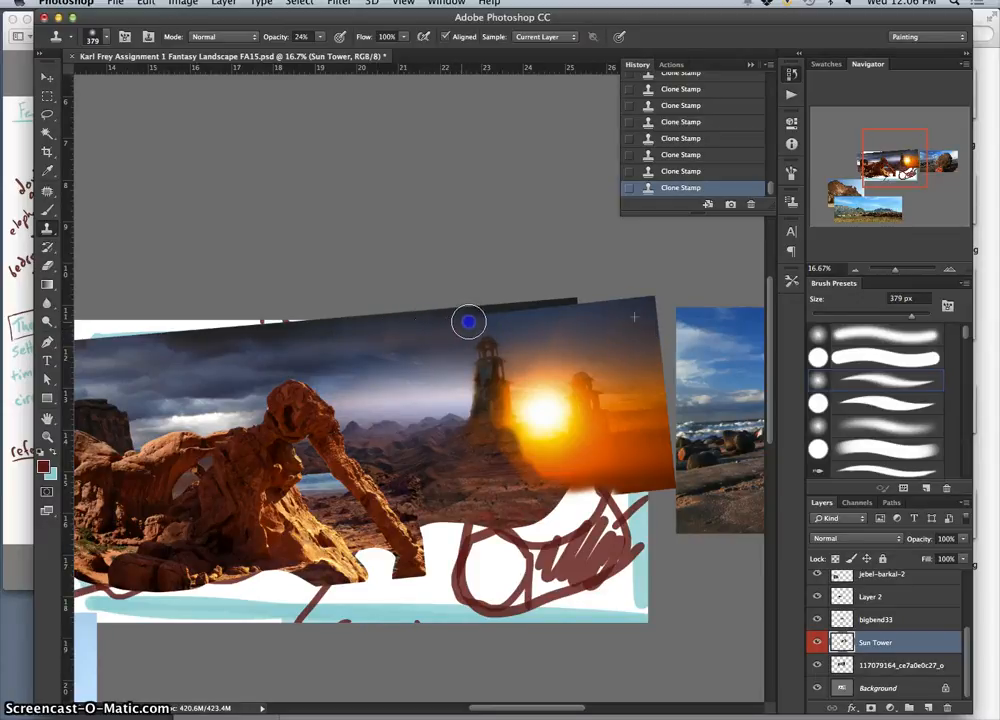
Step: Blend the lower clouds between the rock arch and the large tower with more 24% opacity clone strokes
click(525, 358)
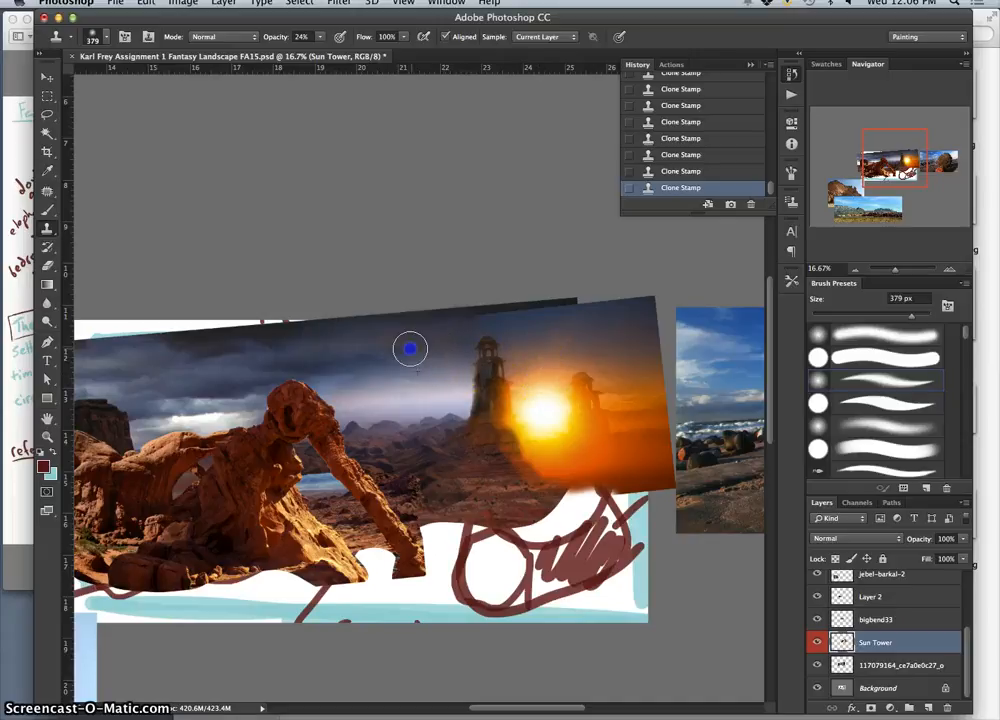
drag(471, 354, 465, 340)
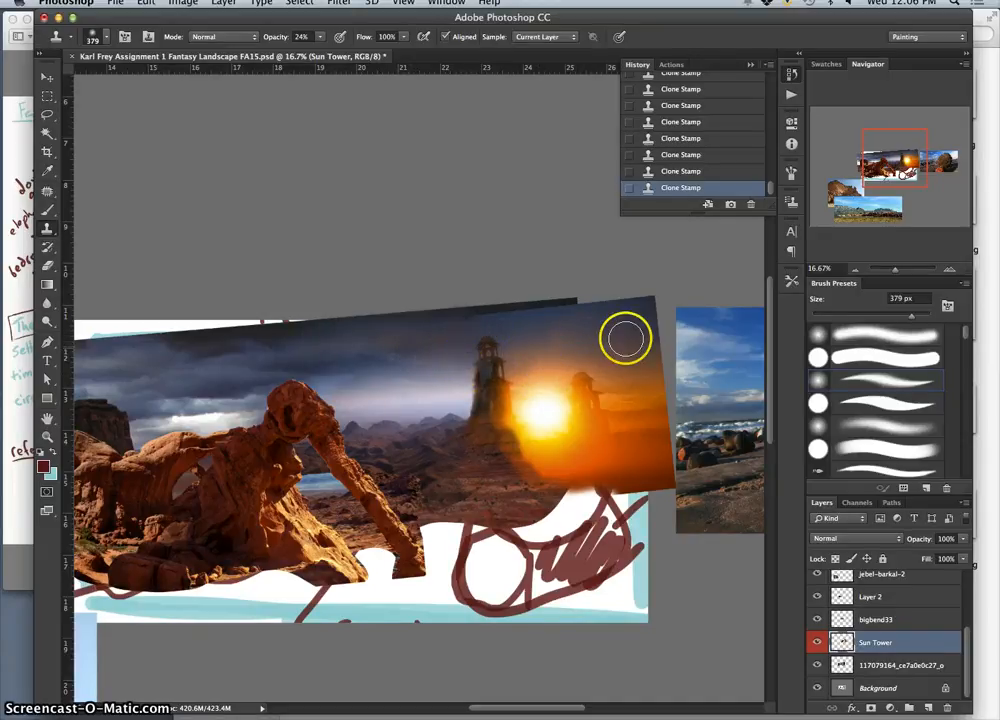
click(334, 336)
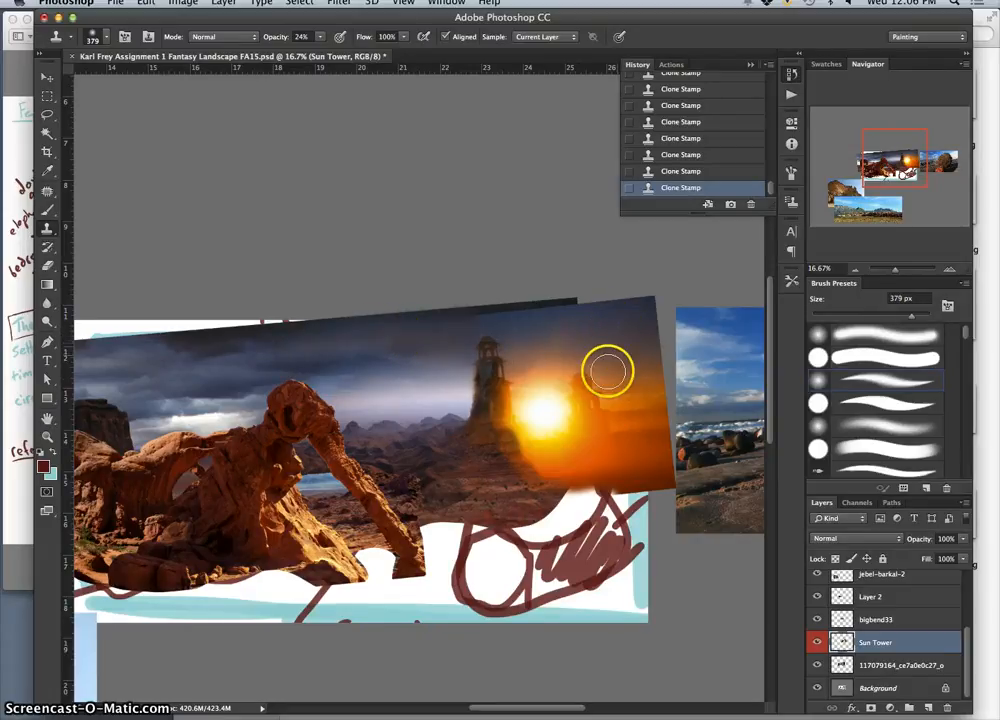
click(350, 372)
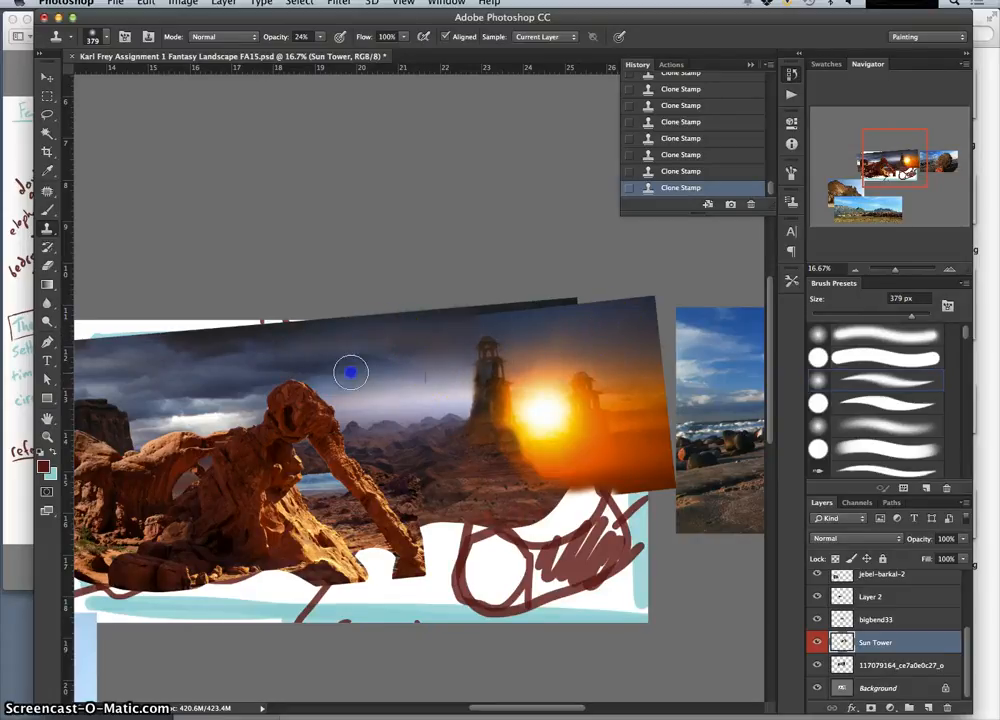
click(464, 358)
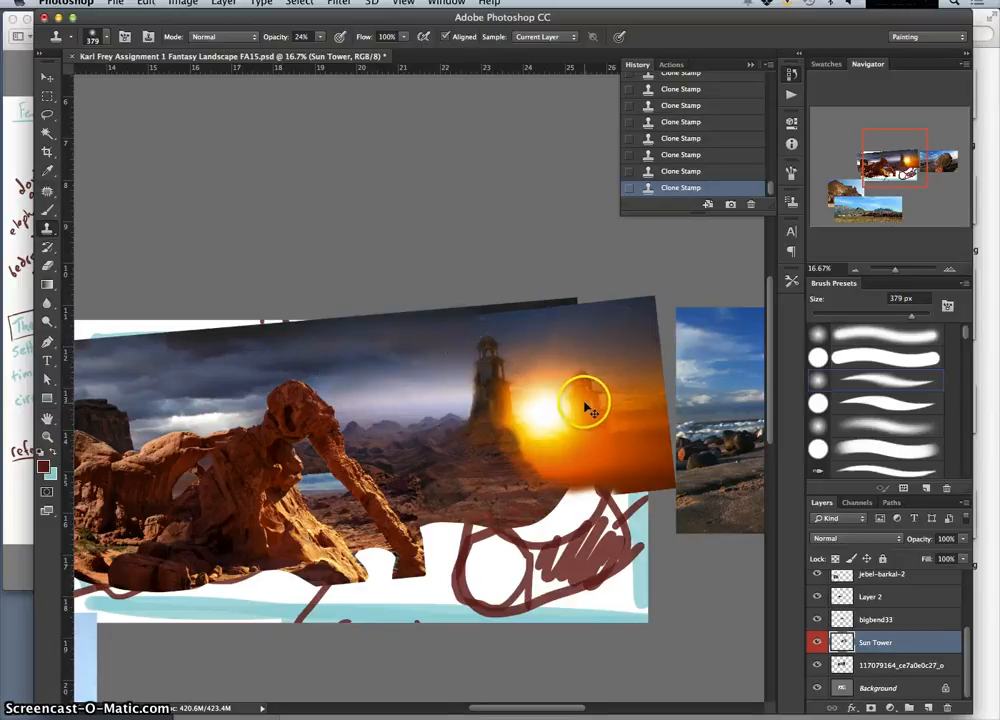
Step: Set the Clone Stamp to 97 px, 77% hardness and 100% opacity for close work on the large tower
key(super+plus)
drag(576, 350, 495, 434)
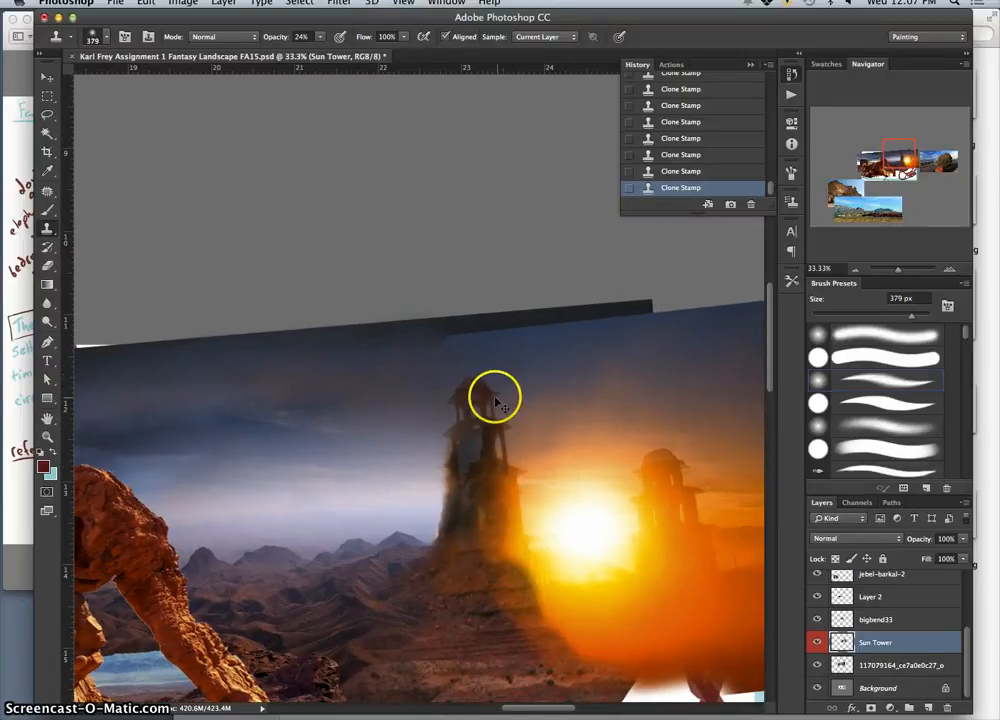
key(super+plus)
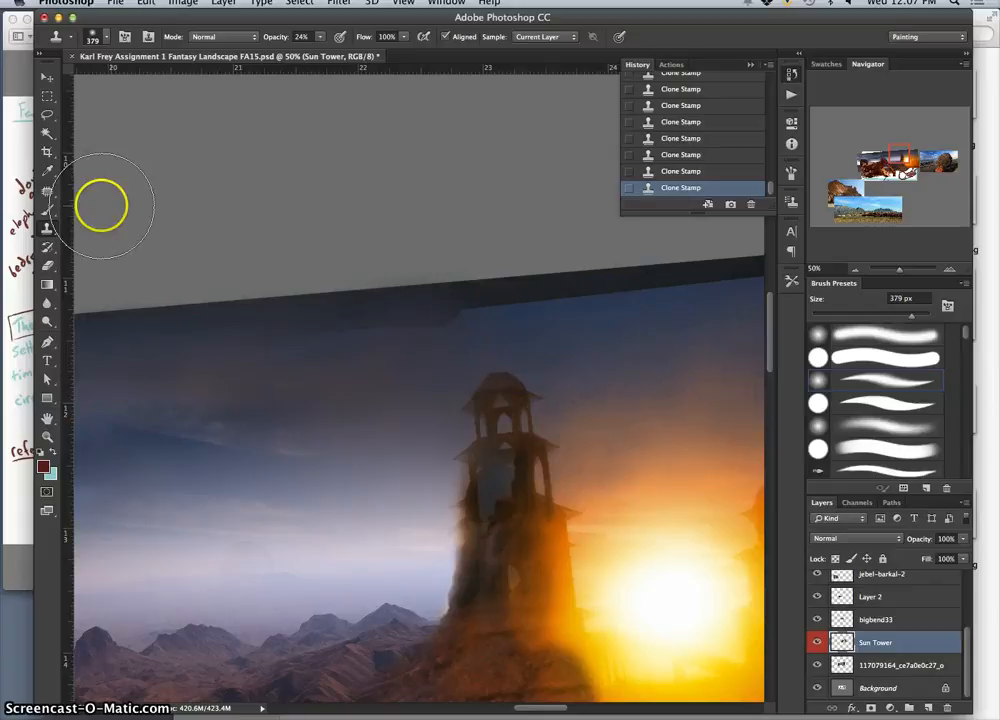
click(50, 229)
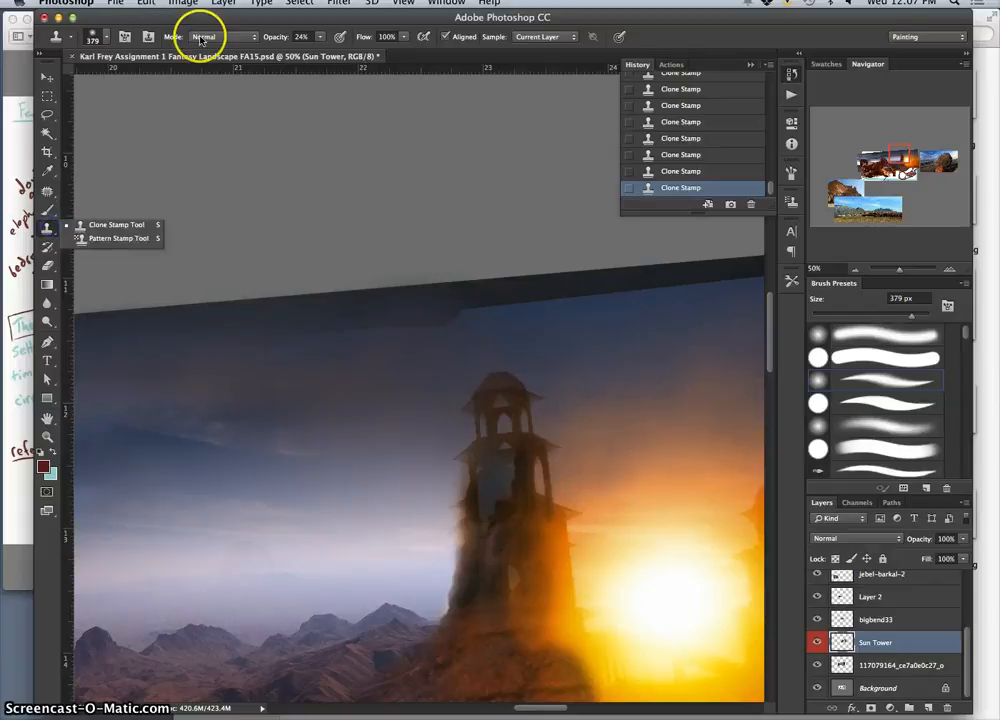
click(320, 37)
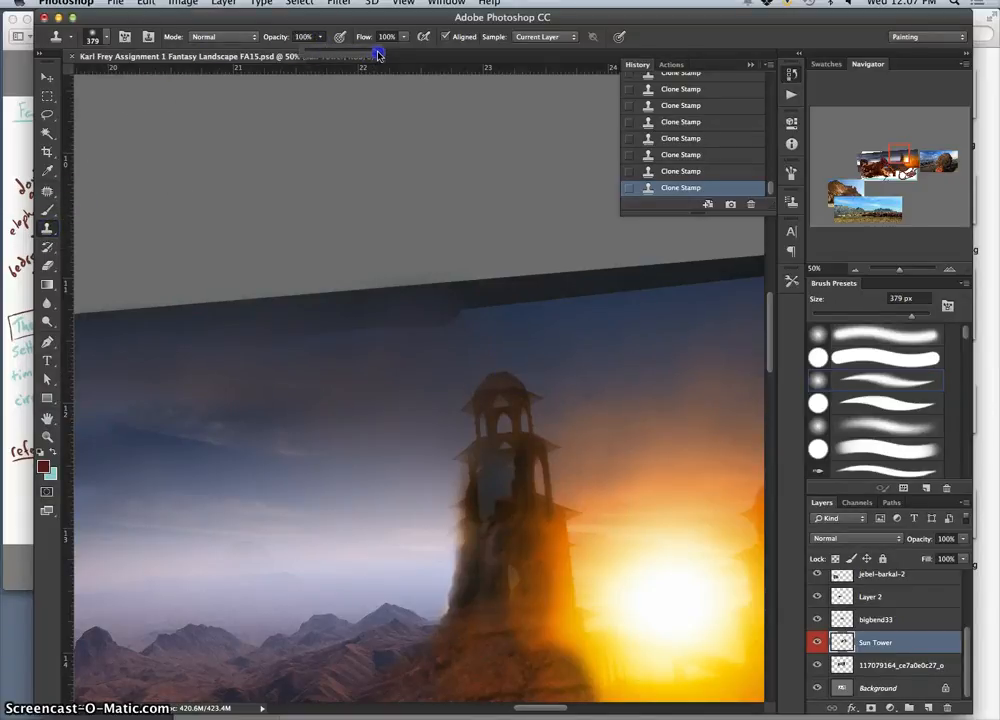
click(100, 38)
mouse_move(143, 79)
mouse_down()
mouse_move(154, 80)
mouse_move(150, 113)
mouse_move(178, 113)
mouse_up()
click(134, 112)
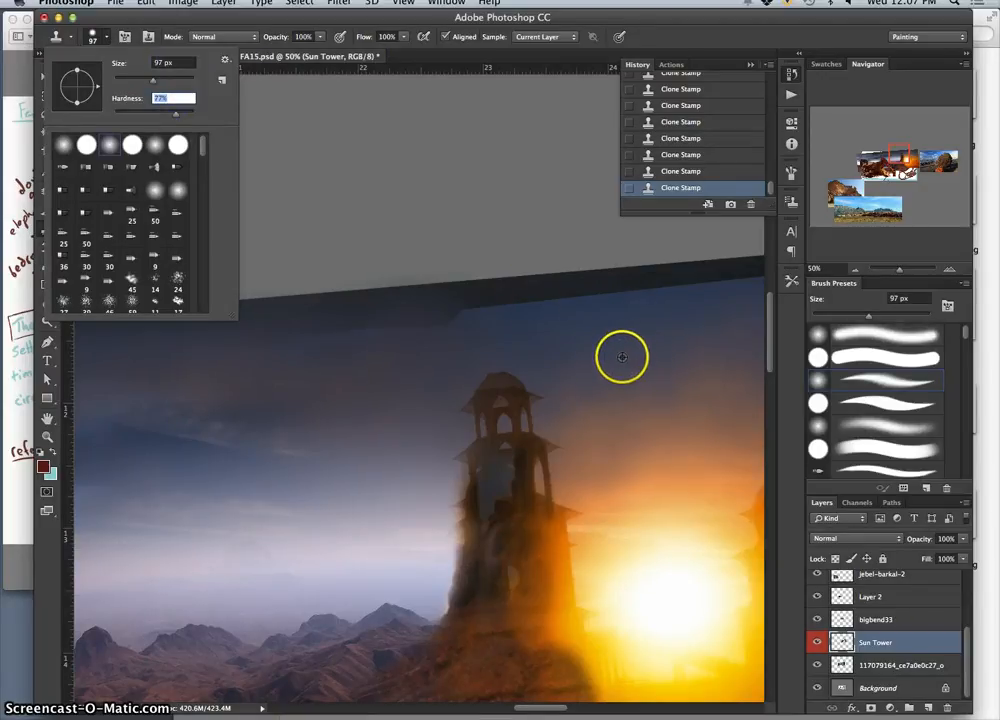
Step: Compare the area around the large tower with Sun Tower hidden, and set the Clone Stamp to sample All Layers
alt+click(435, 488)
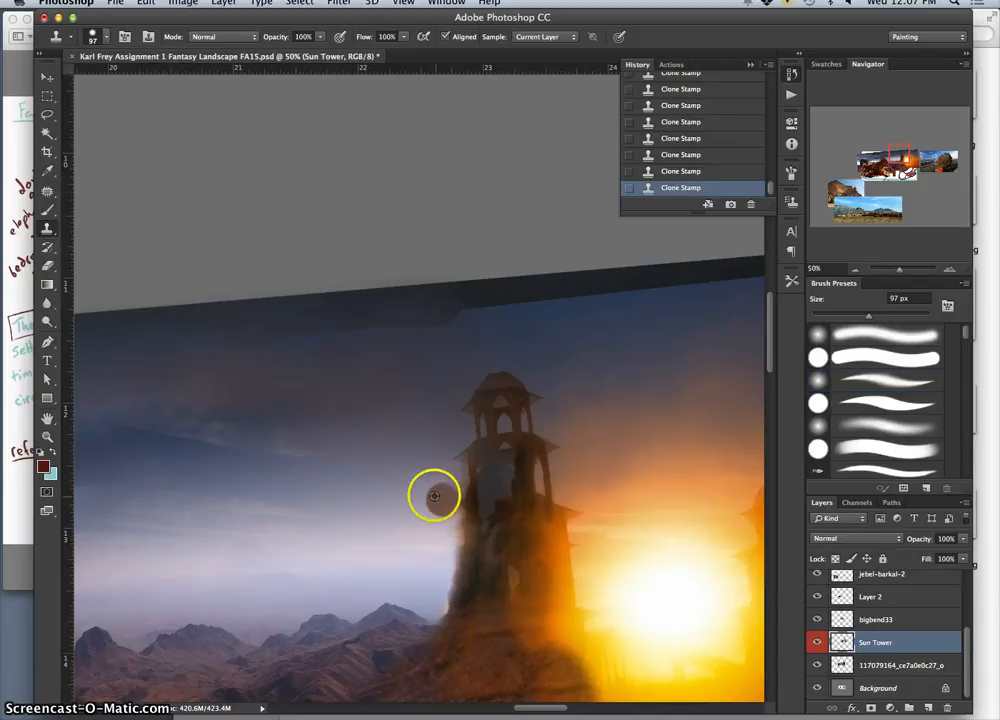
click(816, 643)
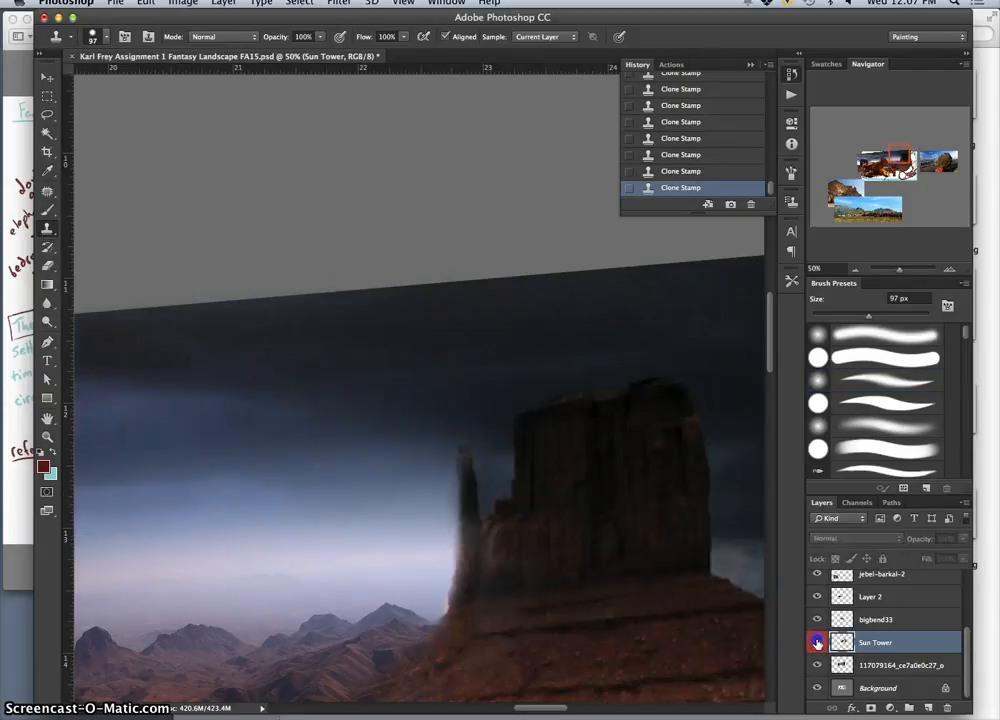
click(816, 643)
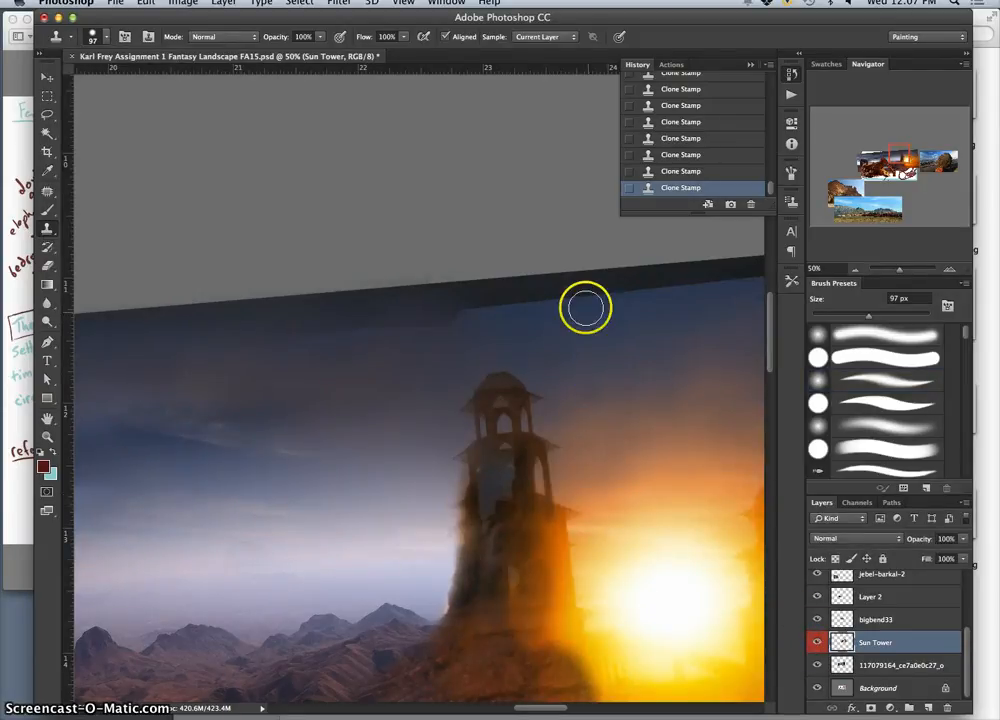
click(540, 37)
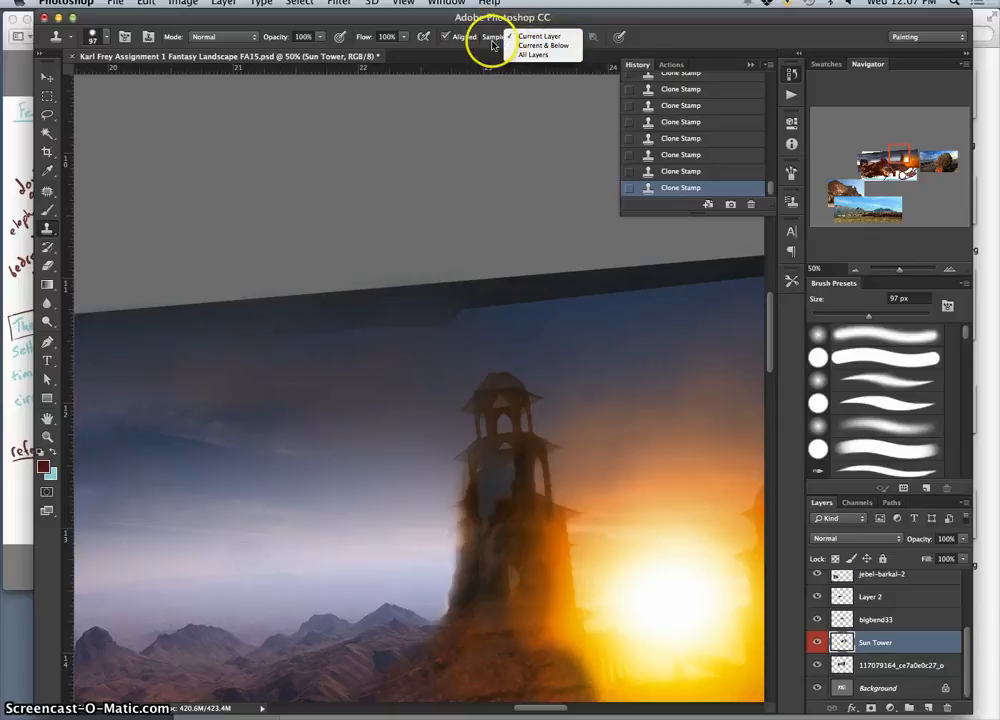
click(531, 55)
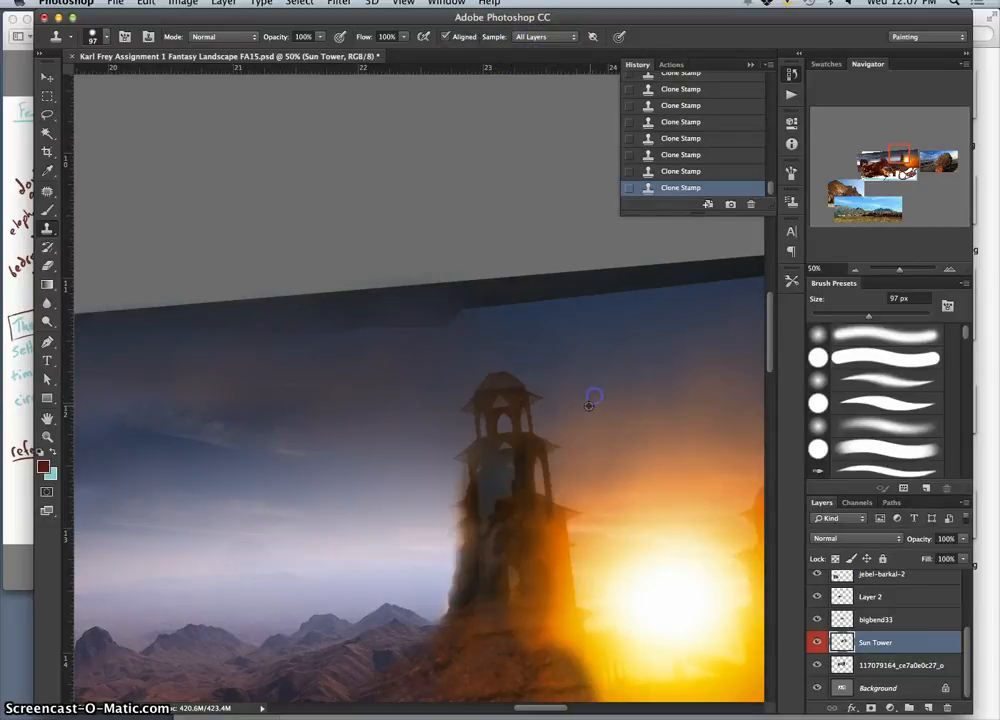
Step: Try cloning sky from right of the large tower over its upper-left edge, and undo it
alt+click(556, 352)
click(455, 453)
drag(455, 453, 457, 460)
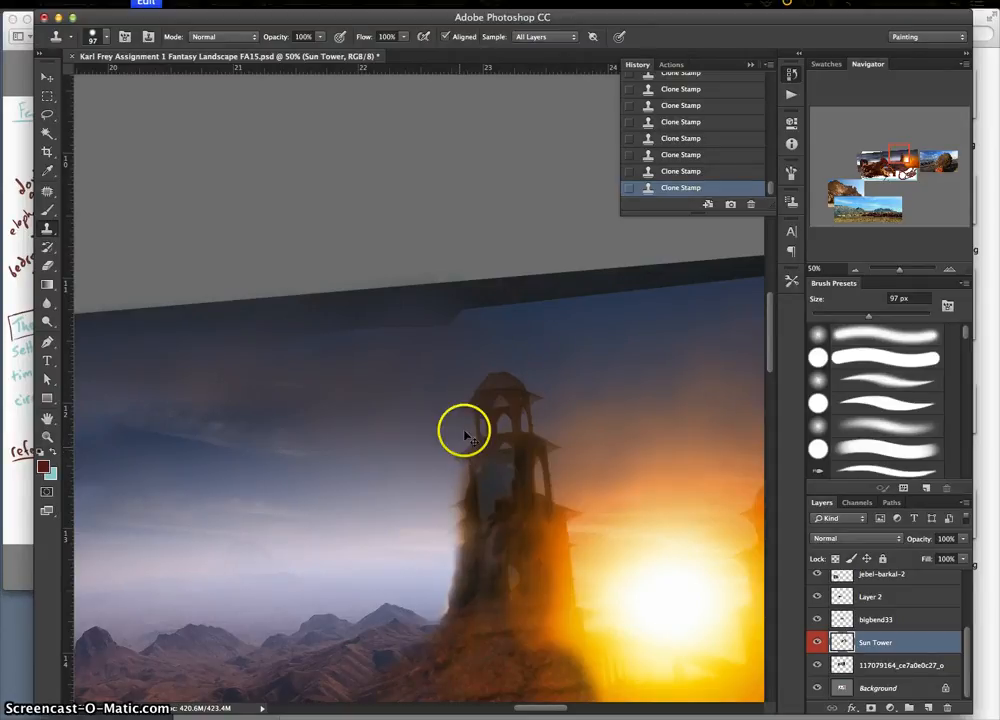
Step: Set the Clone Stamp to 51% opacity and 37% hardness, and clone sky over the large tower's domed top
click(320, 38)
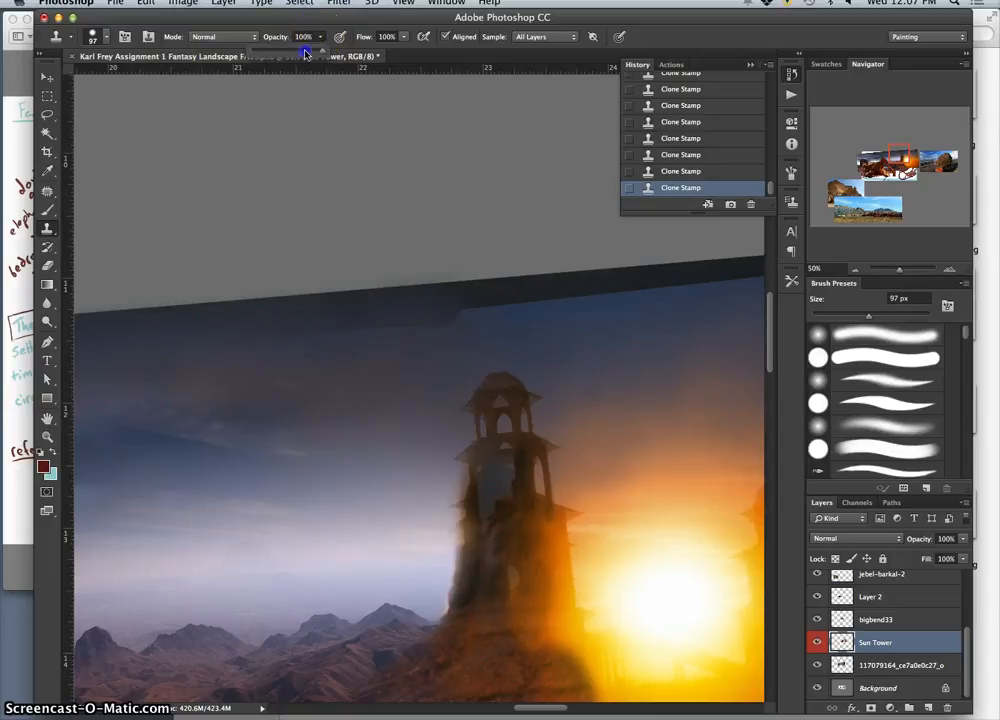
click(105, 37)
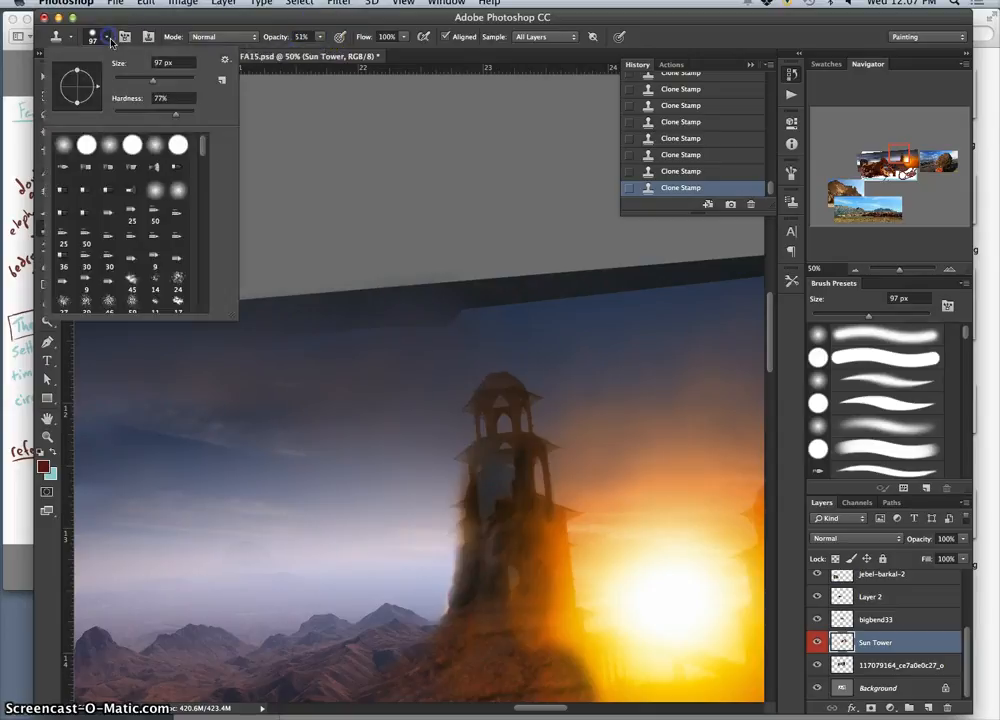
click(150, 111)
drag(150, 113, 169, 113)
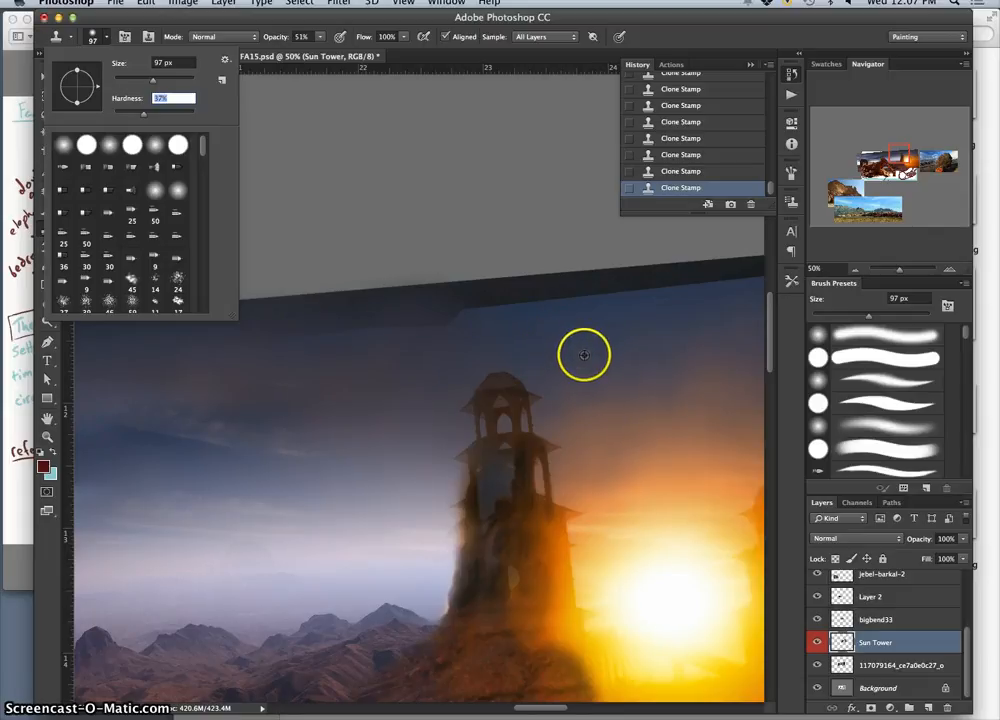
key(Return)
mouse_move(468, 402)
mouse_down()
mouse_move(478, 396)
mouse_move(498, 410)
mouse_move(537, 391)
mouse_move(500, 375)
mouse_up()
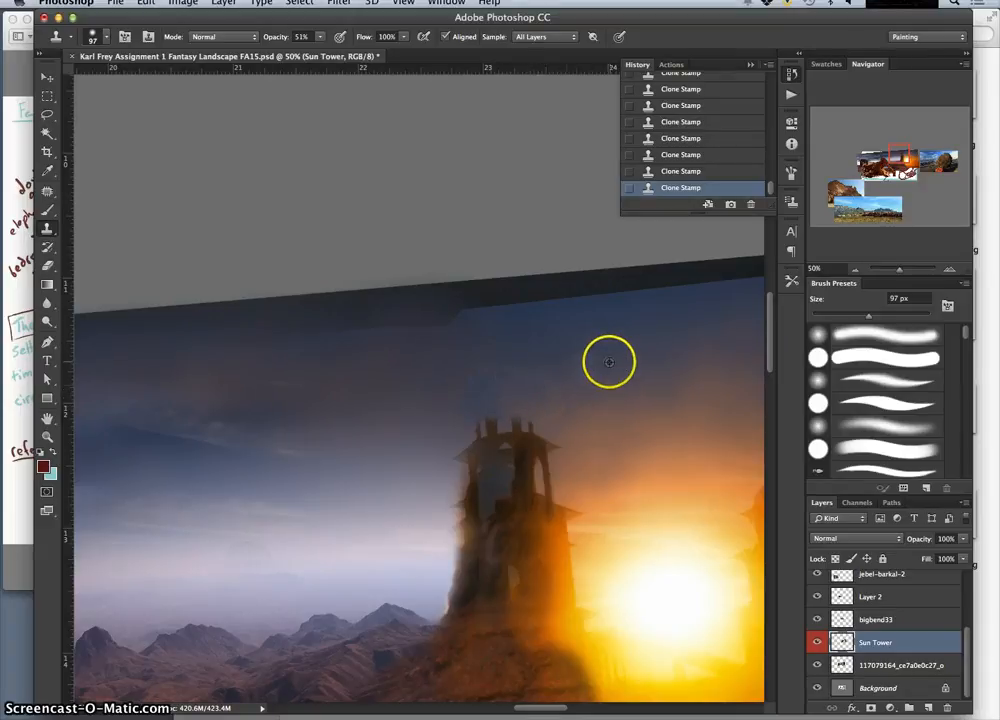
click(559, 390)
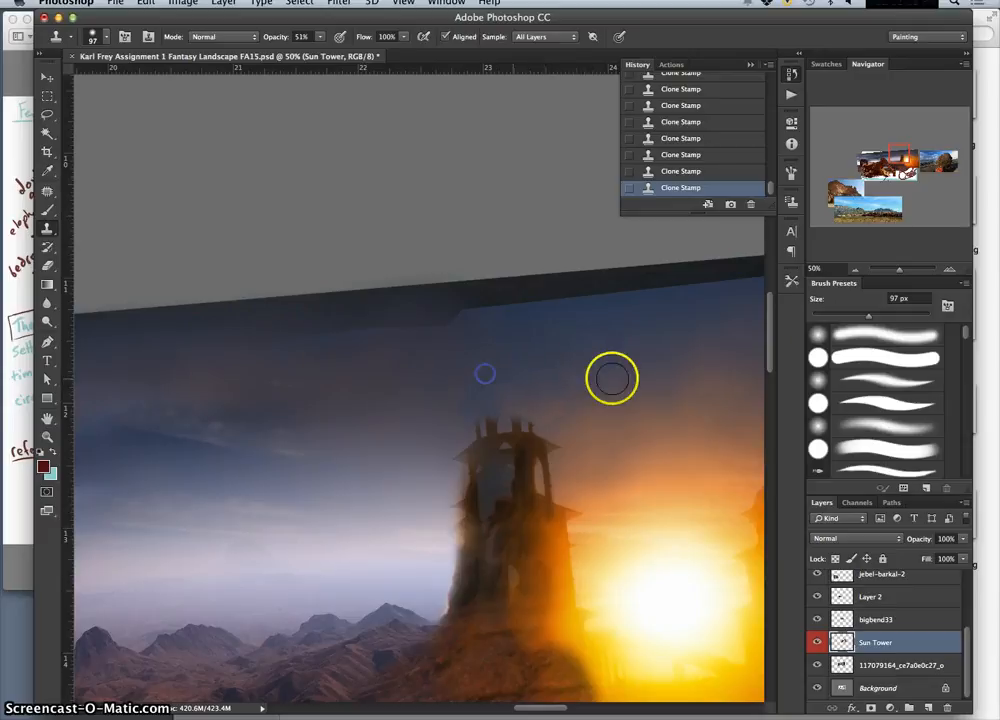
Step: Soften the sky just above the large tower with the Clone Stamp at 193 px, 22% hardness and 14% opacity
click(321, 37)
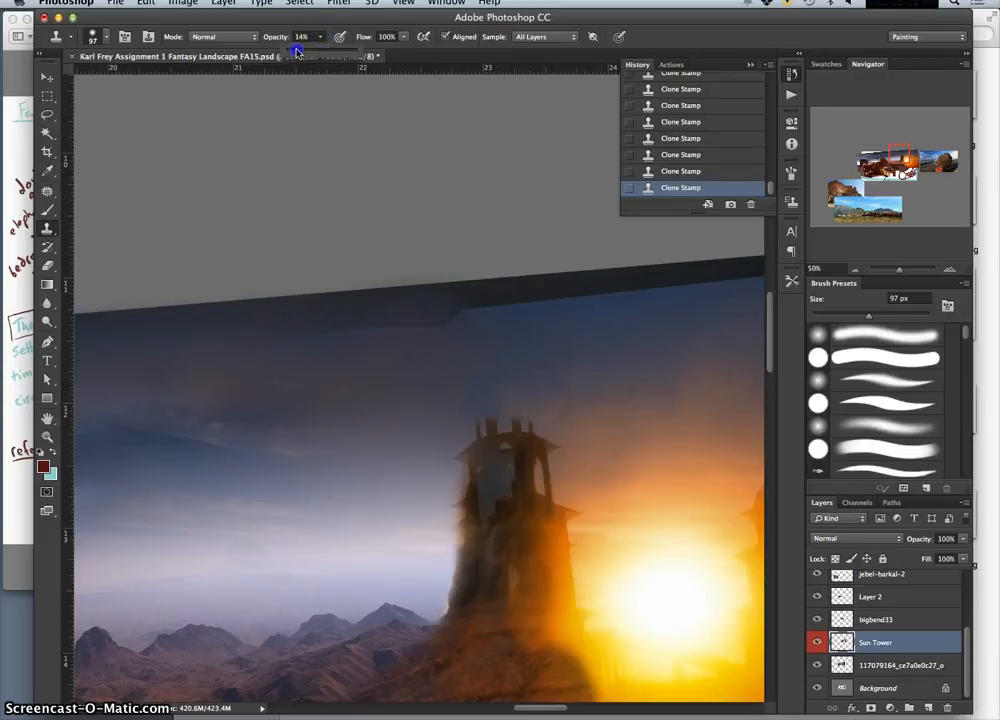
click(106, 37)
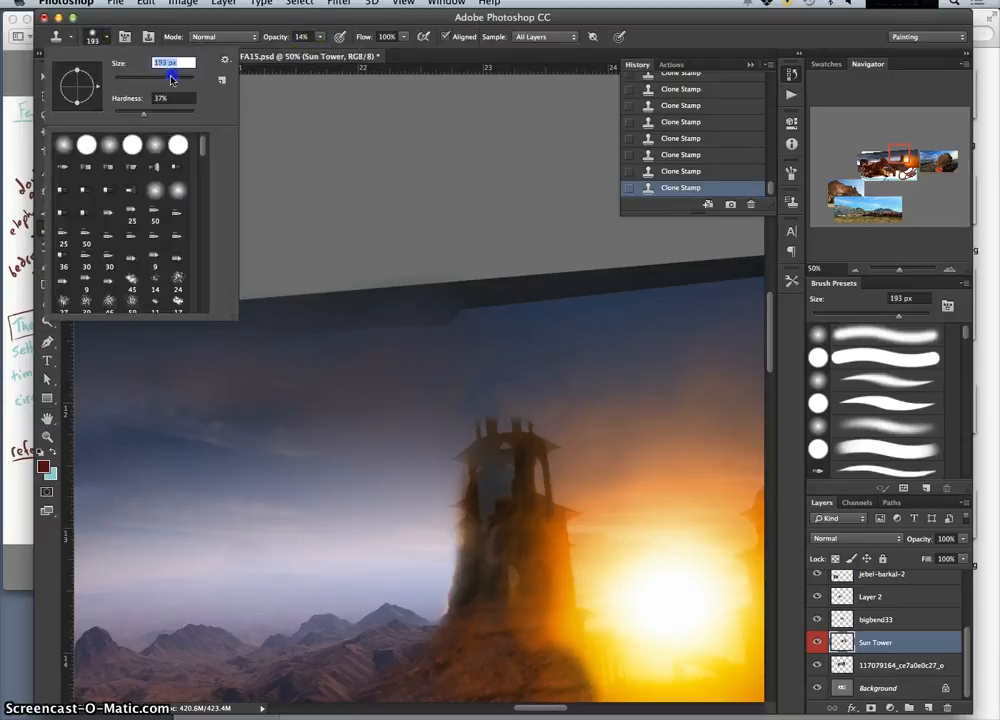
drag(144, 114, 147, 115)
click(614, 368)
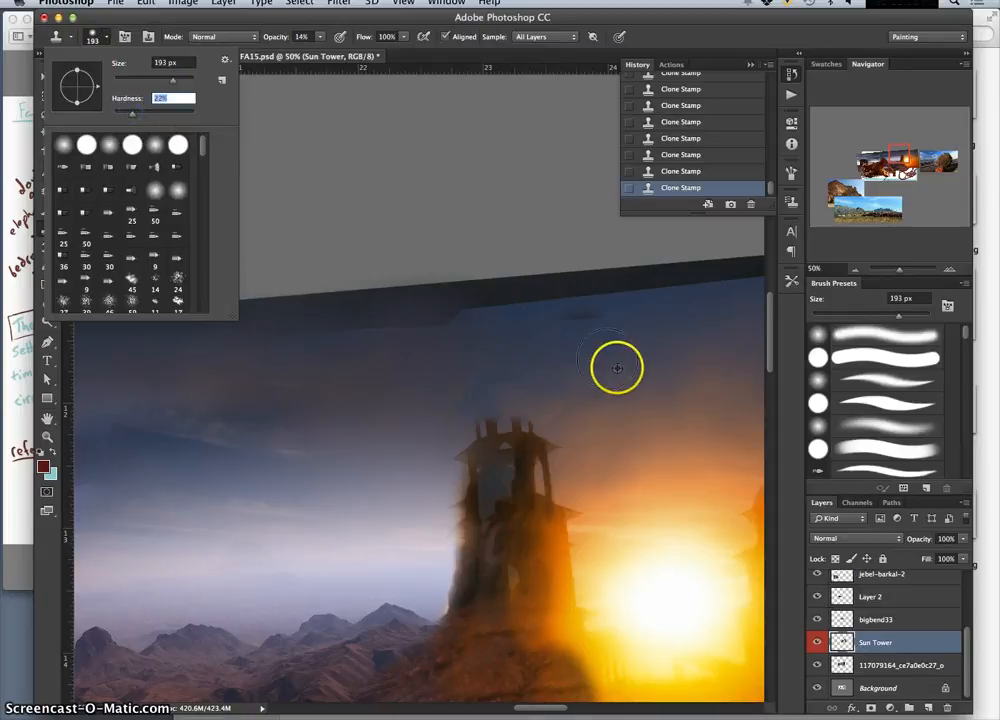
mouse_move(474, 398)
mouse_down()
mouse_move(422, 380)
mouse_move(471, 389)
mouse_move(490, 374)
mouse_move(472, 413)
mouse_up()
alt+click(667, 399)
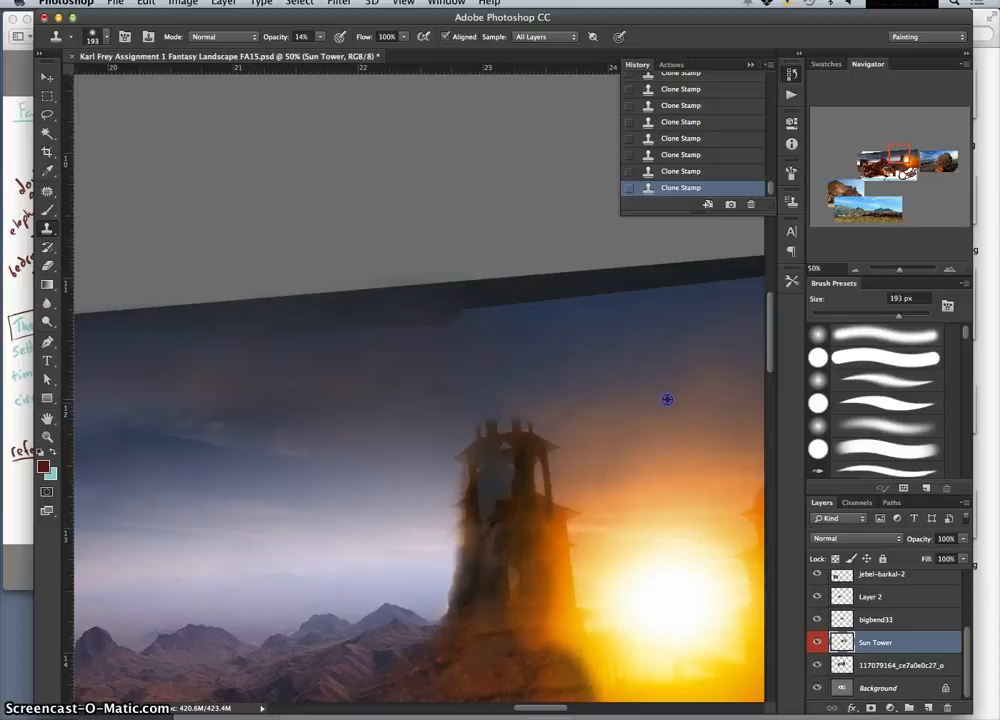
mouse_move(576, 404)
mouse_down()
mouse_move(544, 400)
mouse_move(542, 386)
mouse_move(552, 399)
mouse_move(518, 407)
mouse_up()
Step: Clone the warm sky right of the large tower over the broken spires along its top
alt+click(607, 407)
click(506, 433)
click(503, 428)
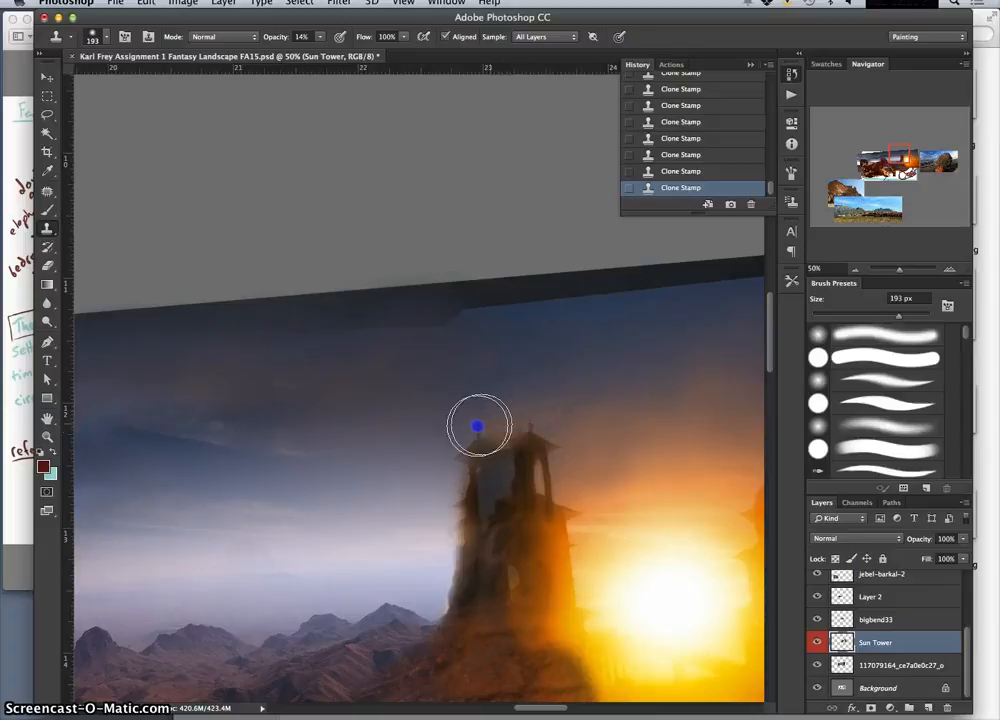
alt+click(629, 408)
click(523, 419)
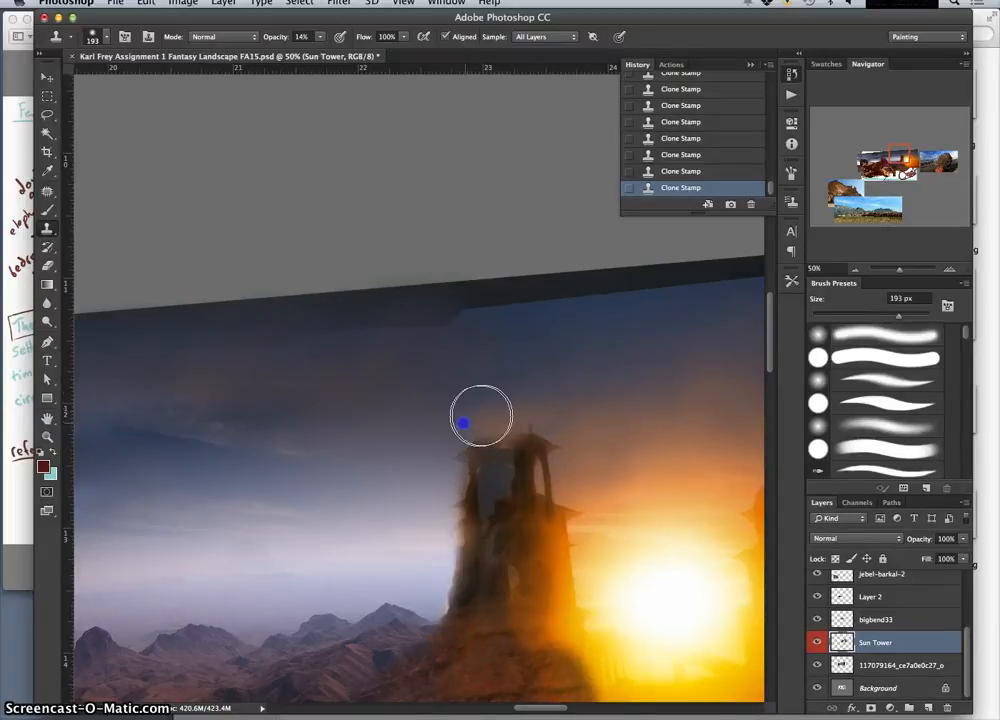
alt+click(609, 412)
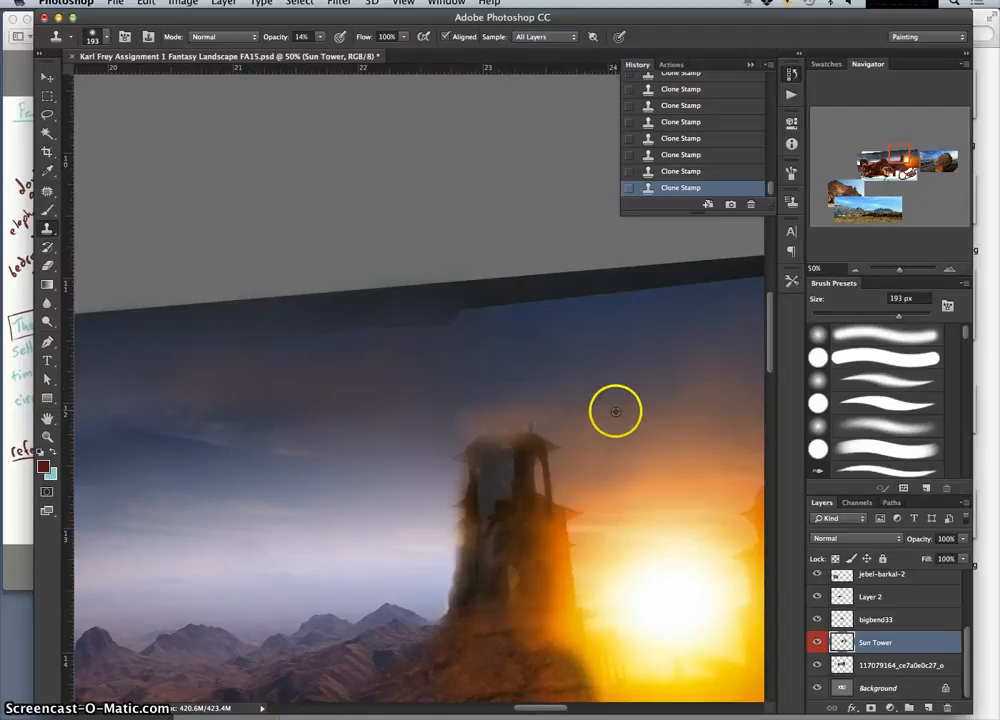
Step: Fade the tower's upper middle and remaining spire tips into the sky with repeated 14% opacity clone strokes
click(491, 464)
click(500, 436)
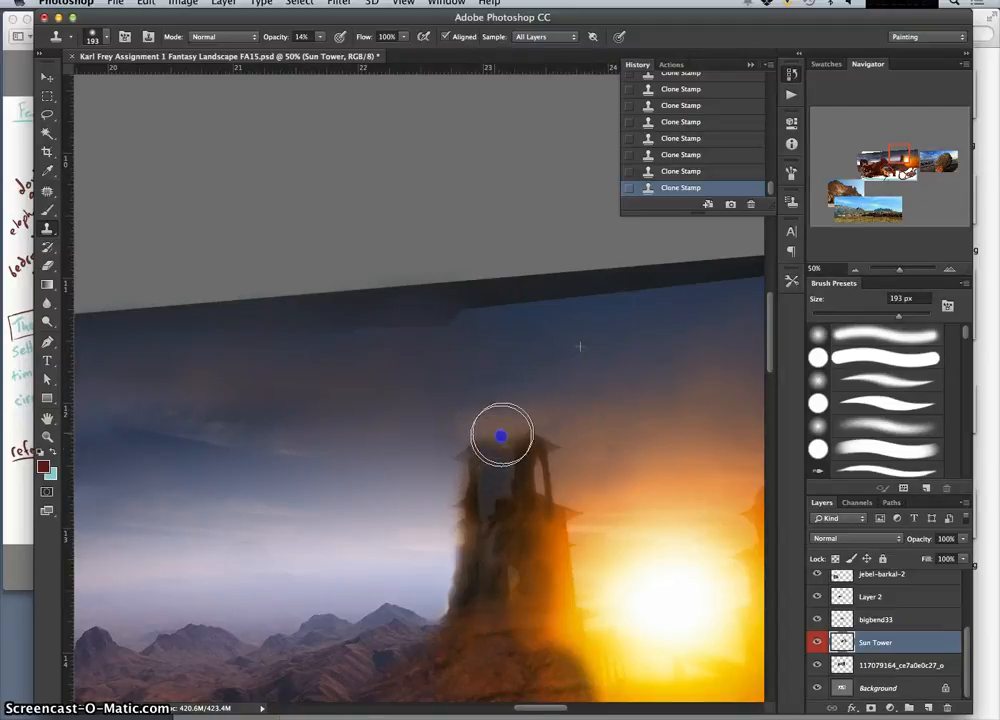
click(504, 441)
click(513, 426)
click(520, 422)
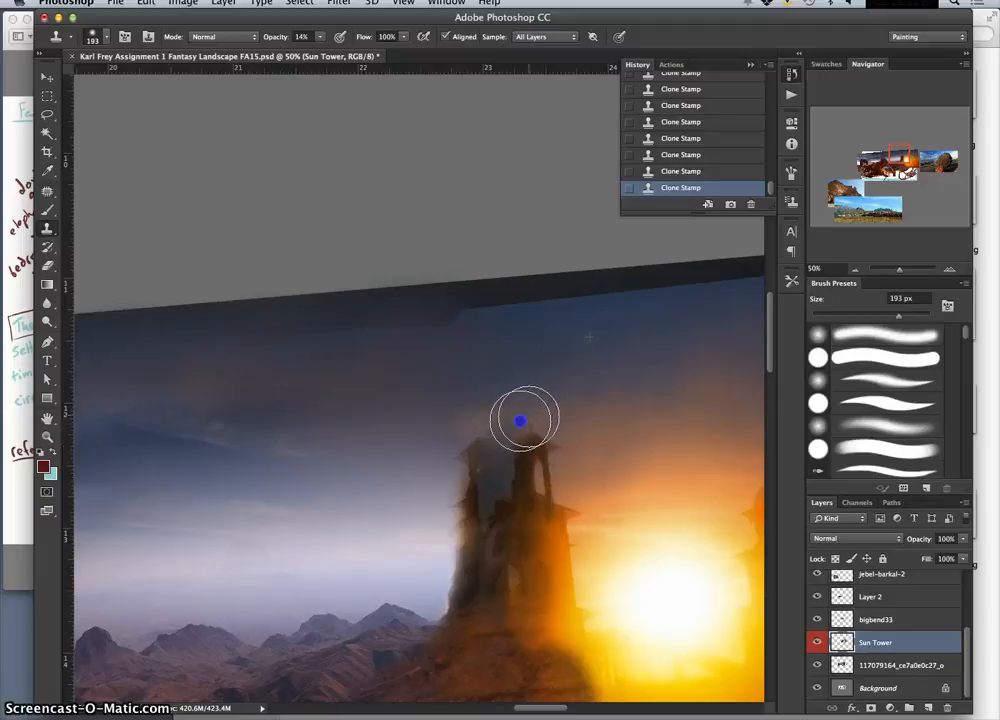
click(531, 415)
click(503, 409)
mouse_move(485, 414)
mouse_down()
mouse_move(455, 435)
mouse_move(437, 431)
mouse_up()
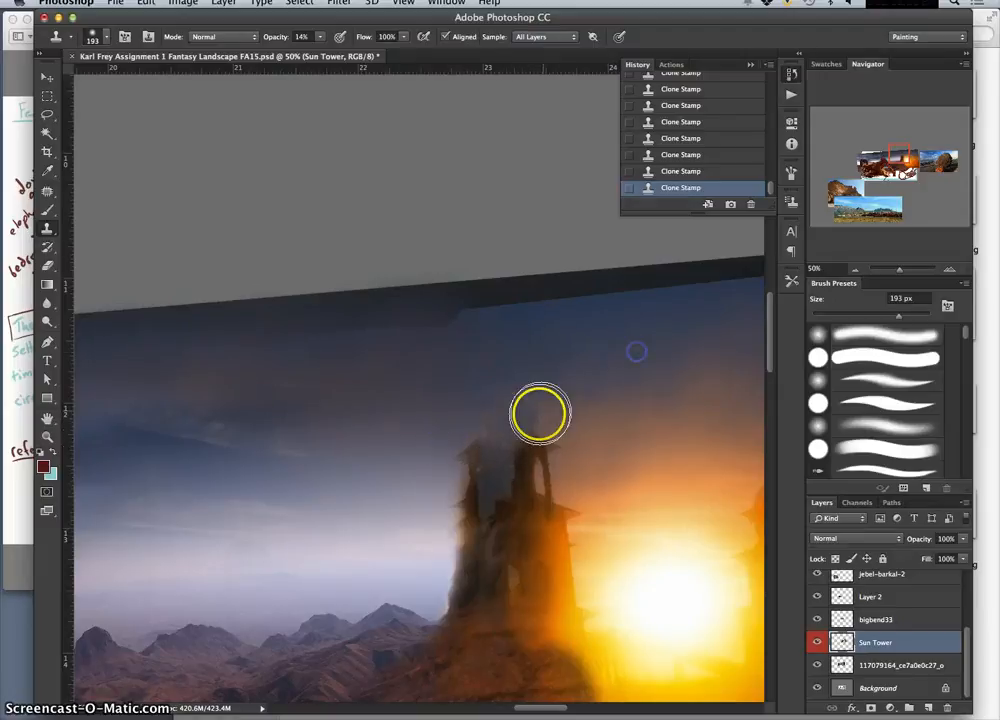
drag(530, 410, 516, 410)
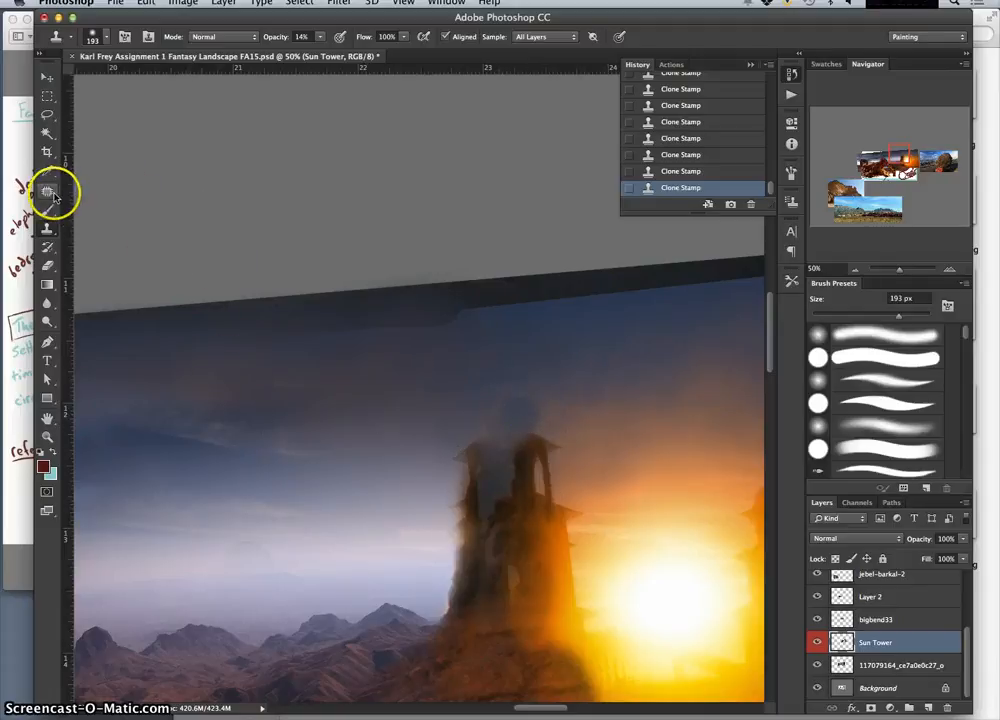
click(47, 114)
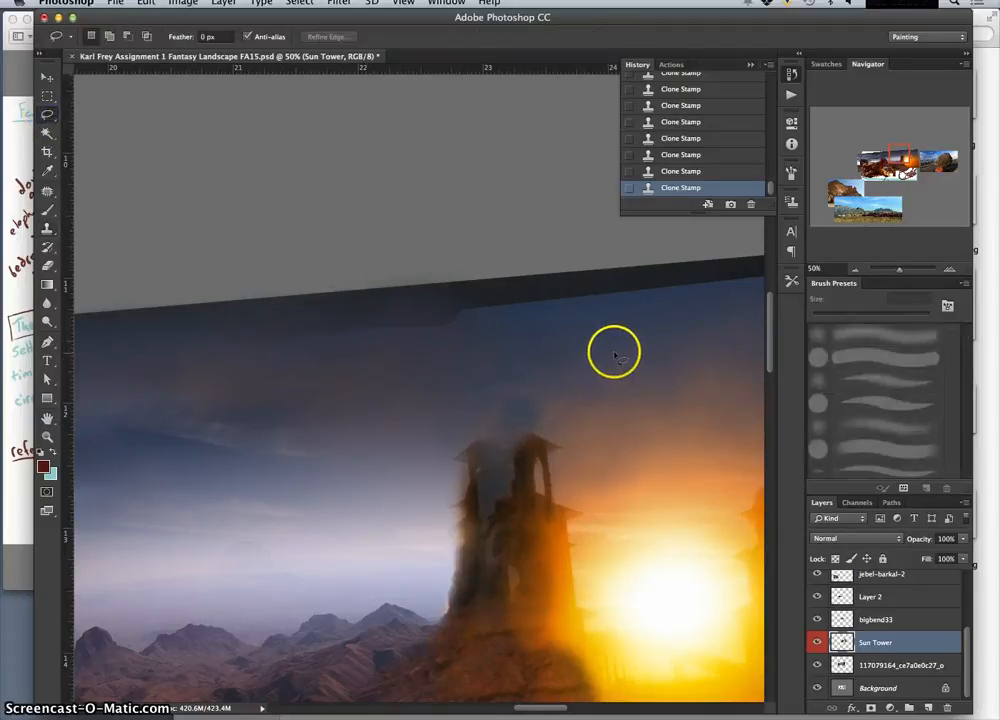
drag(660, 452, 661, 451)
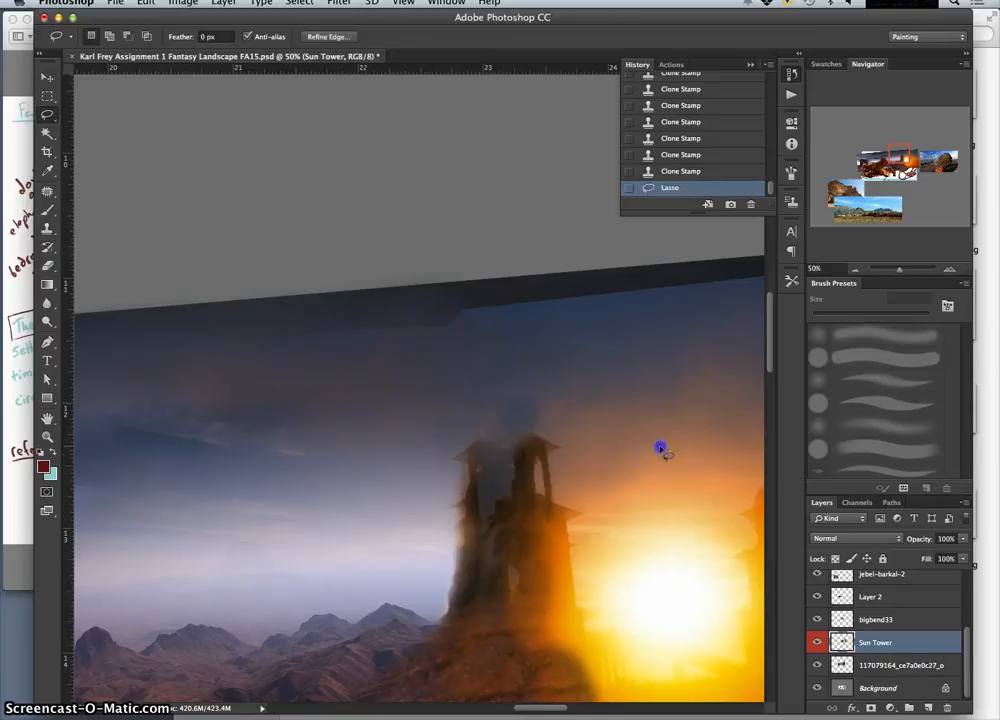
click(553, 373)
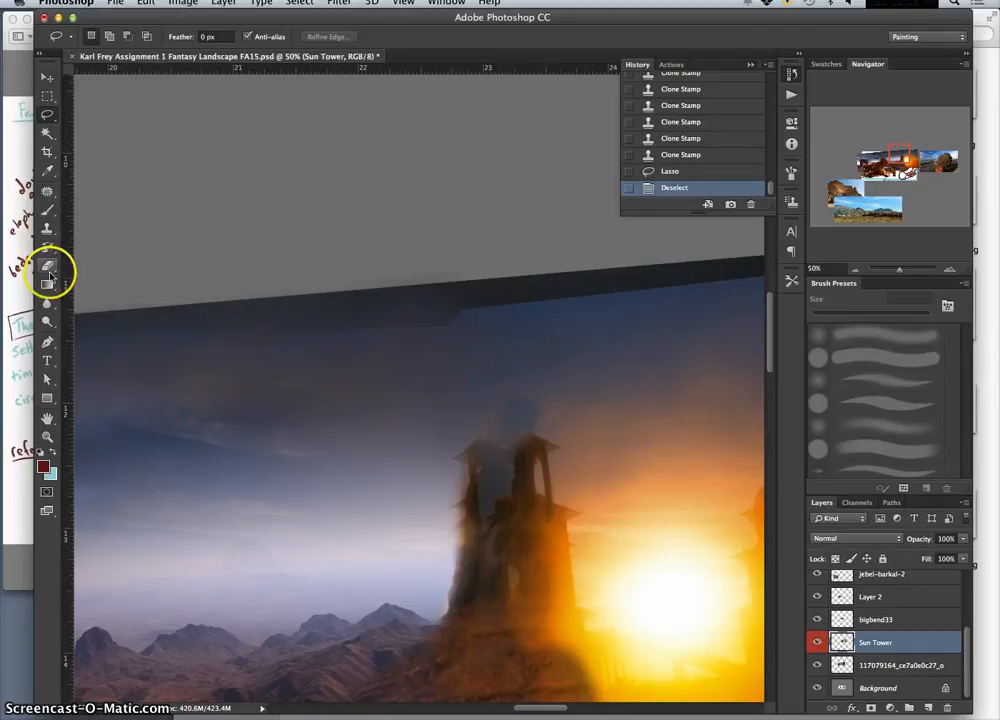
Step: Clone warm sky above the tower and down between its columns at 92 px, 79% hardness and 69% opacity
click(47, 228)
click(319, 38)
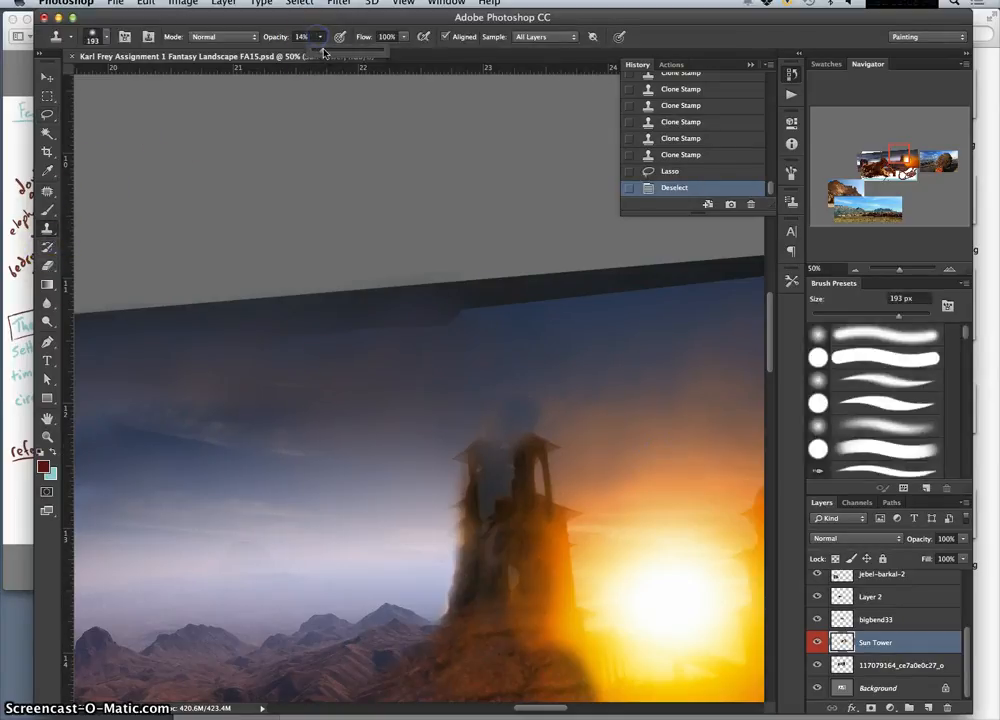
click(106, 37)
click(164, 112)
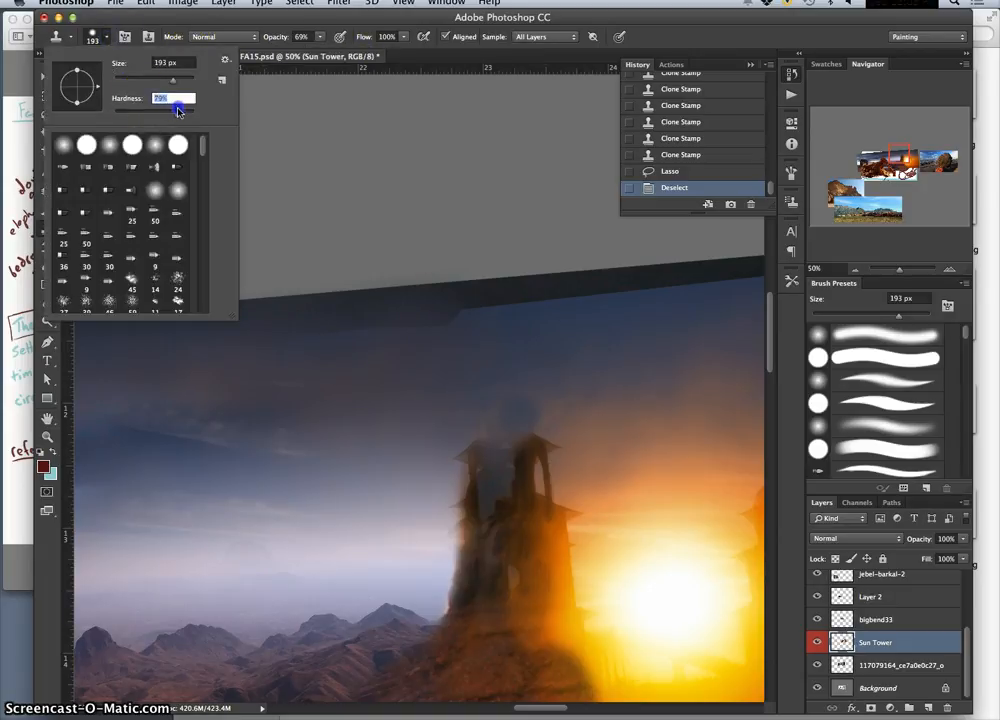
click(153, 79)
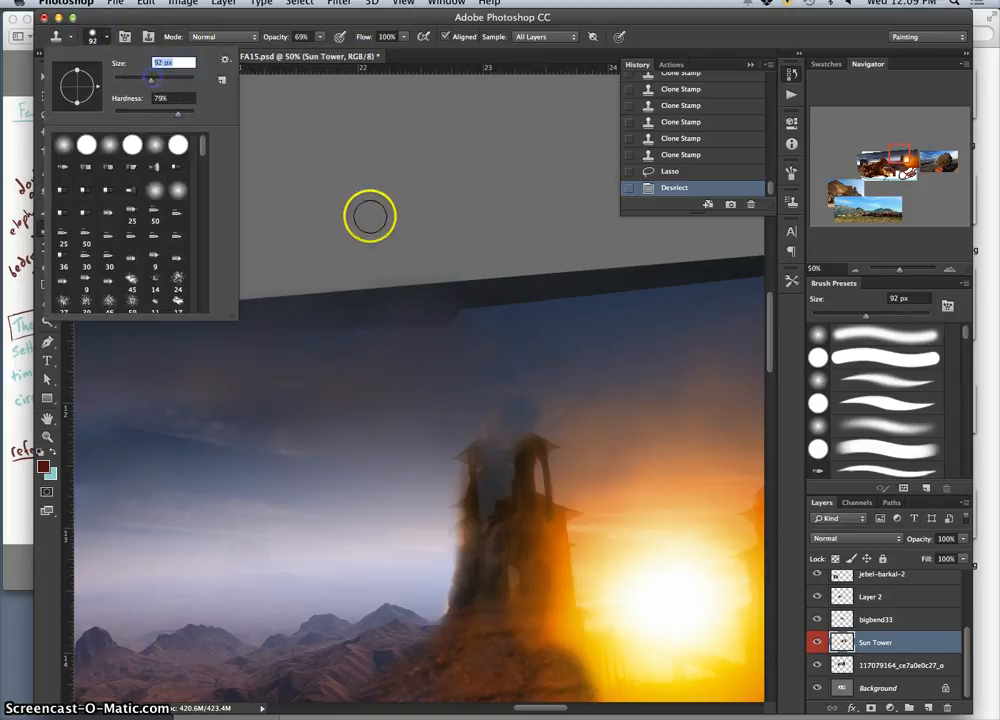
click(533, 417)
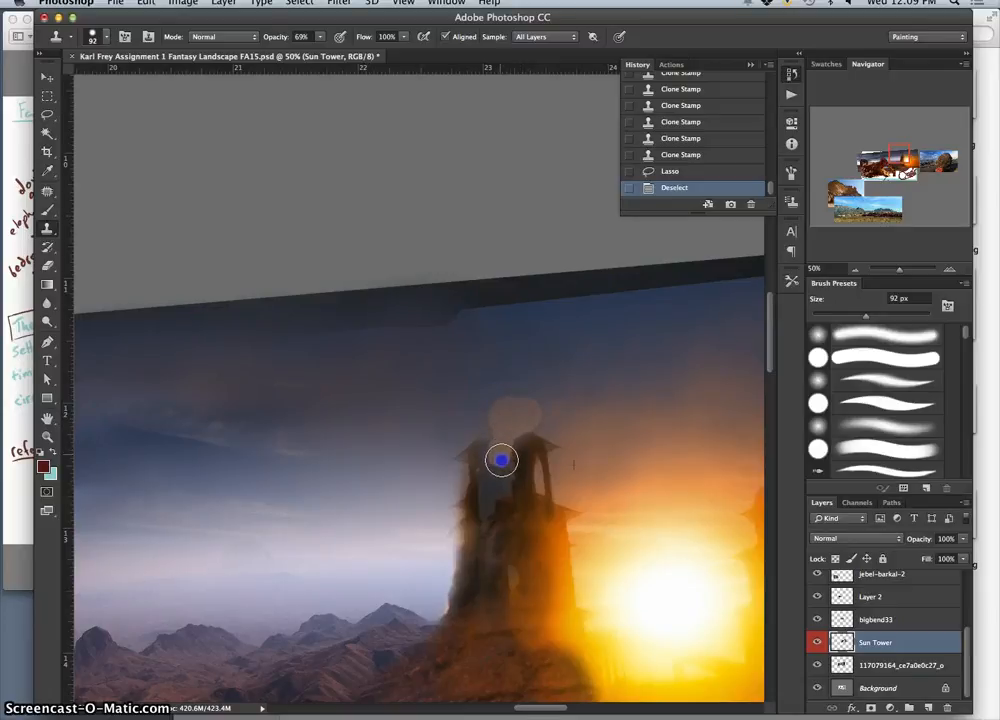
click(501, 460)
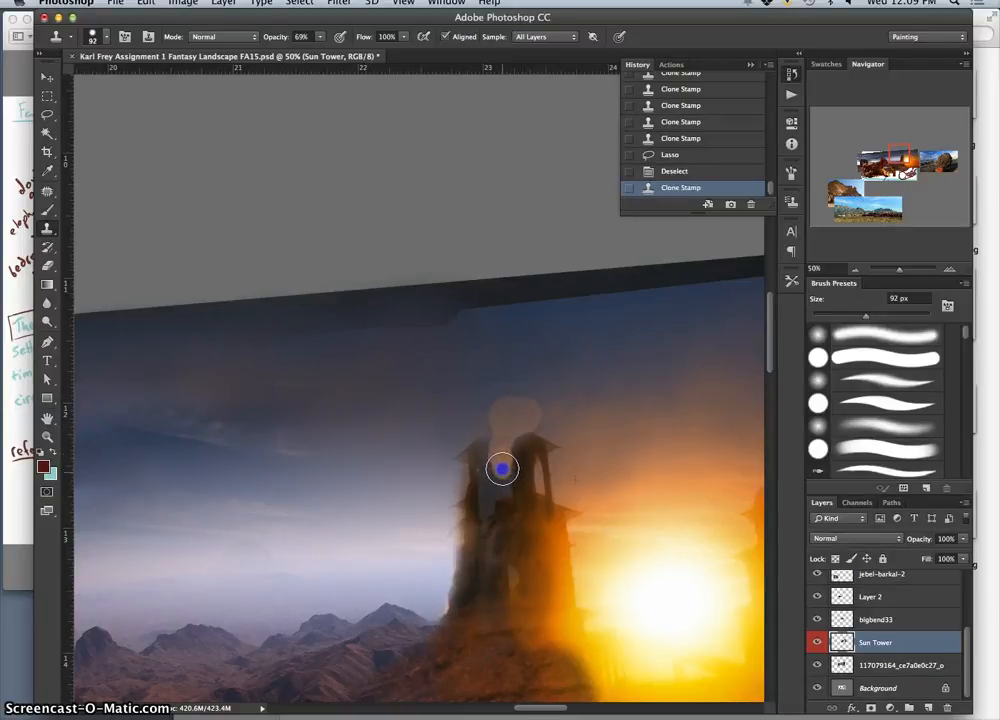
drag(496, 488, 488, 491)
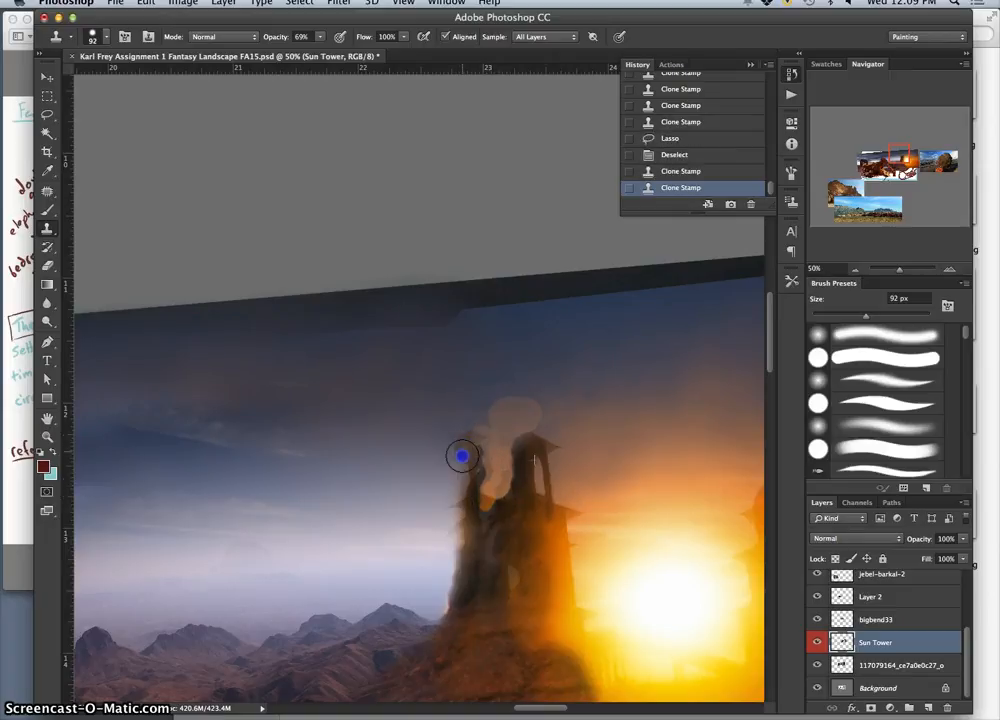
Step: Undo the stroke on the tower's upper-left edge and clone the sky beside it down that edge instead
drag(456, 461, 483, 437)
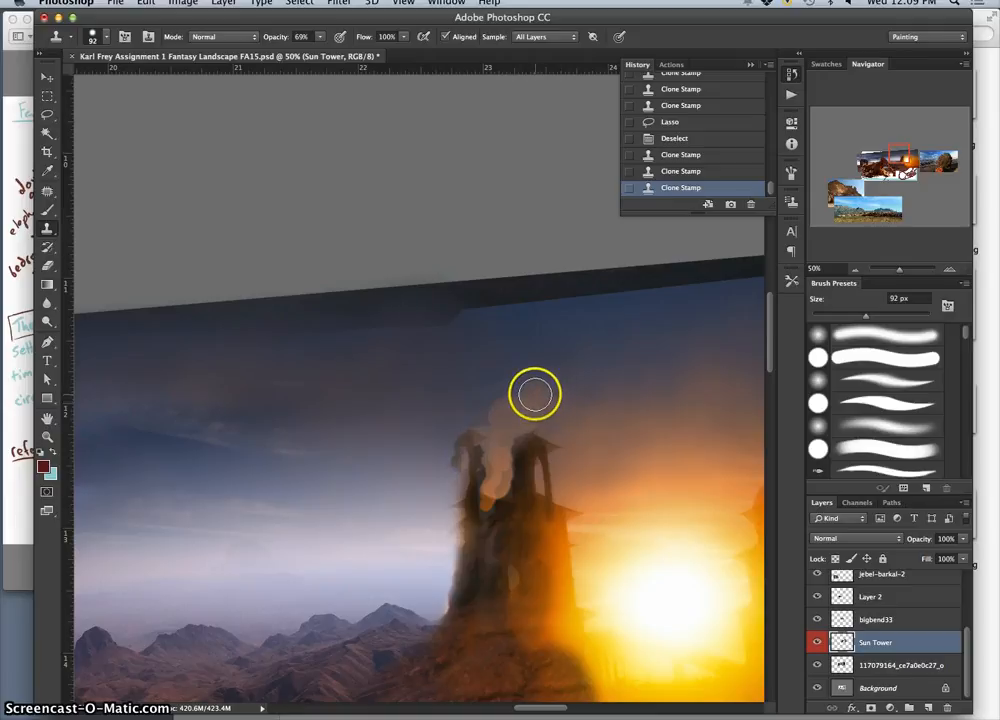
key(super+z)
alt+click(432, 441)
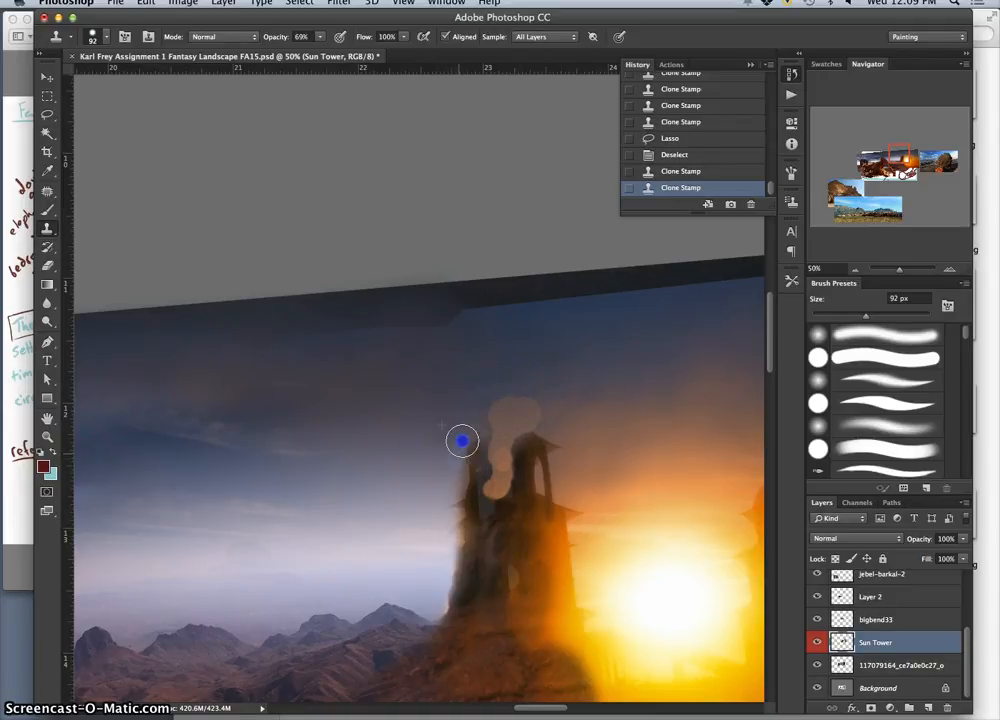
mouse_move(454, 499)
mouse_down()
mouse_move(453, 520)
mouse_move(458, 473)
mouse_up()
alt+click(435, 507)
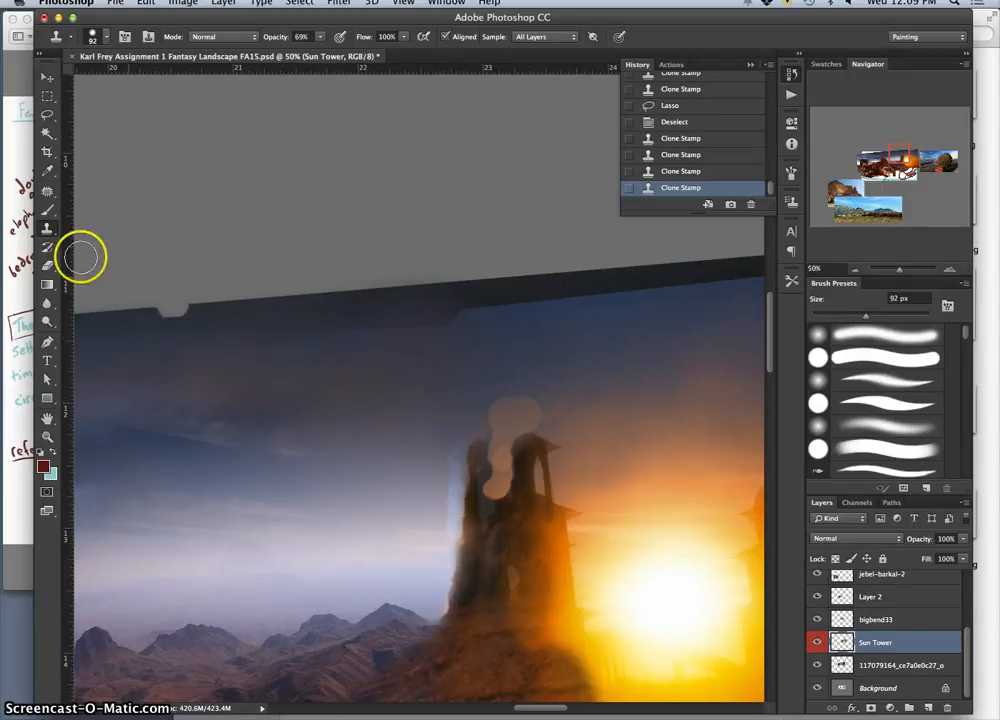
Step: Lower the Clone Stamp's hardness, set its opacity to 100%, and clone sky down the tower's left edge
click(96, 37)
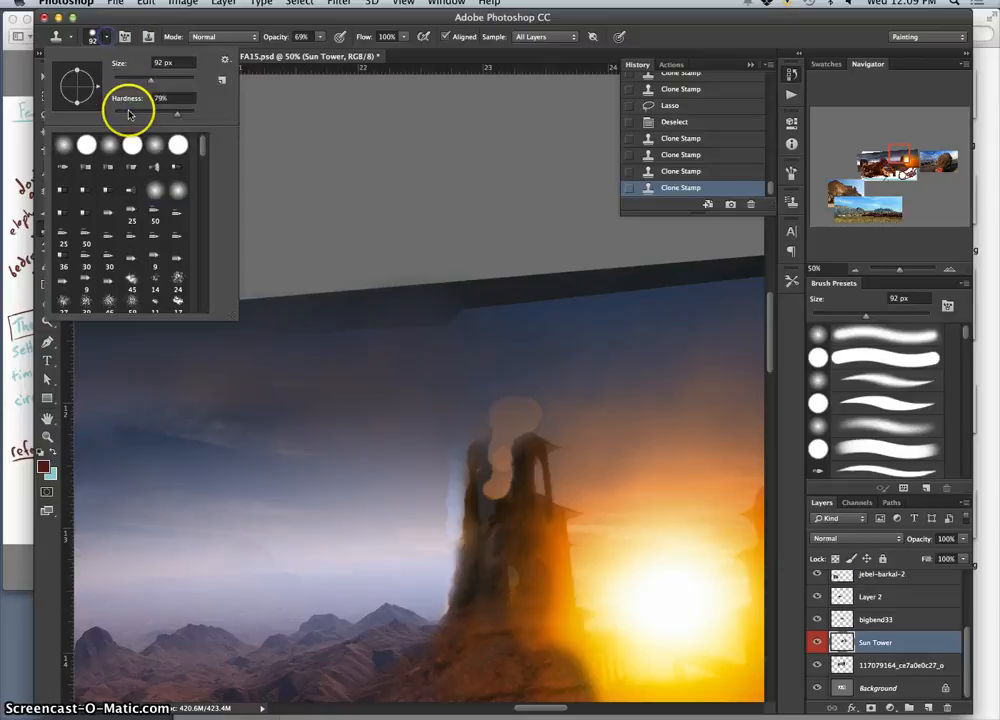
drag(128, 113, 117, 110)
click(320, 37)
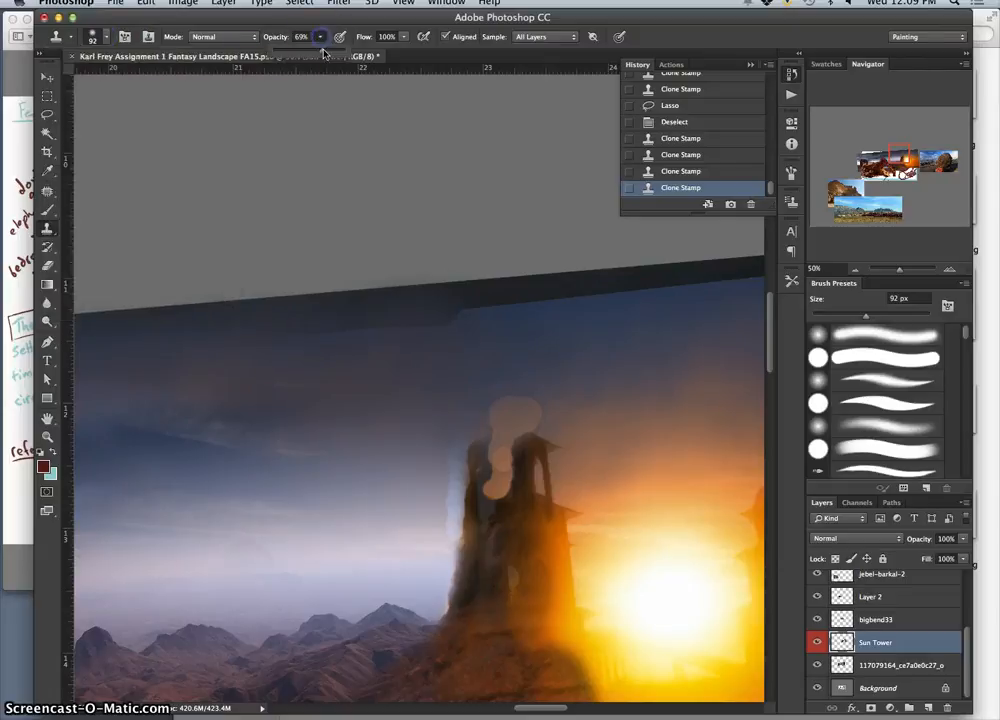
drag(346, 53, 356, 53)
click(432, 437)
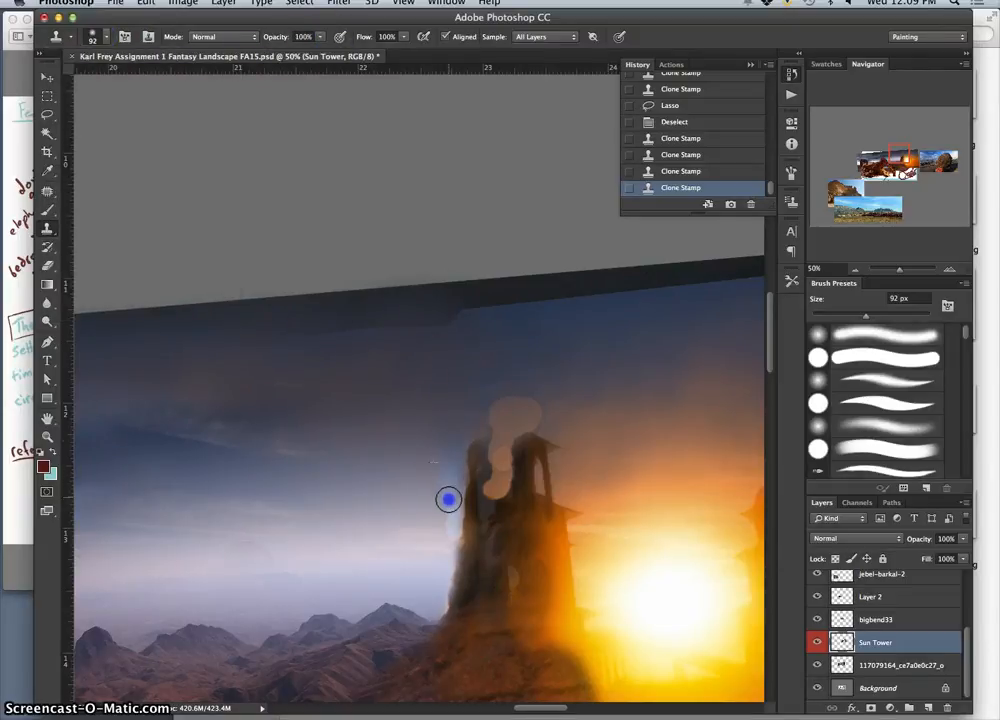
drag(455, 461, 451, 531)
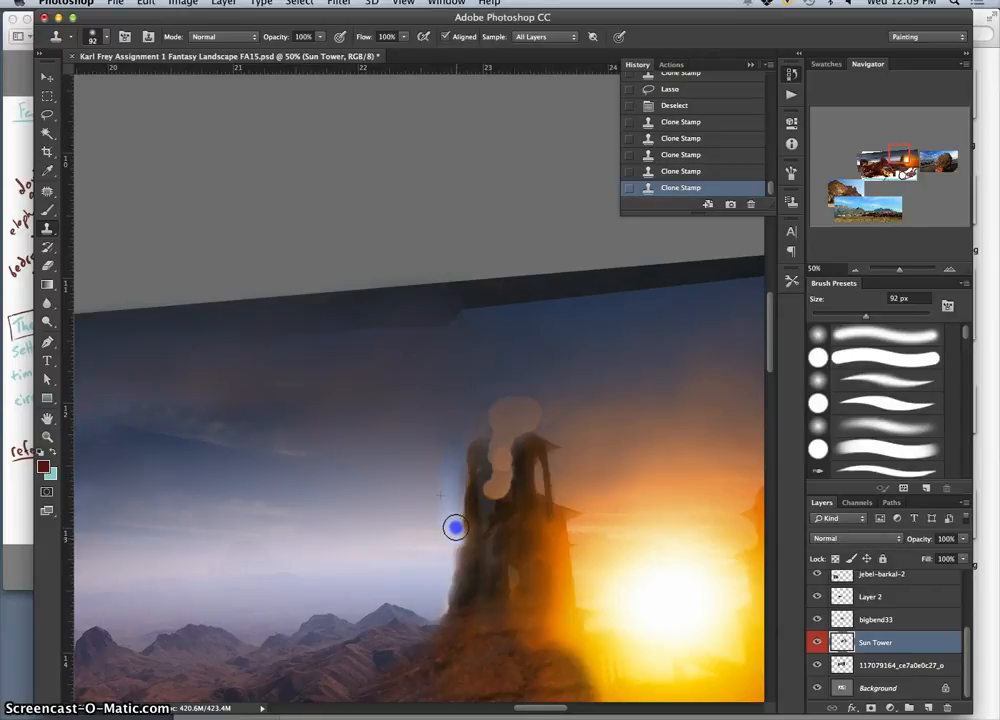
Step: Clone darker sky over the light patch above the tower and over the top of its left column
click(457, 462)
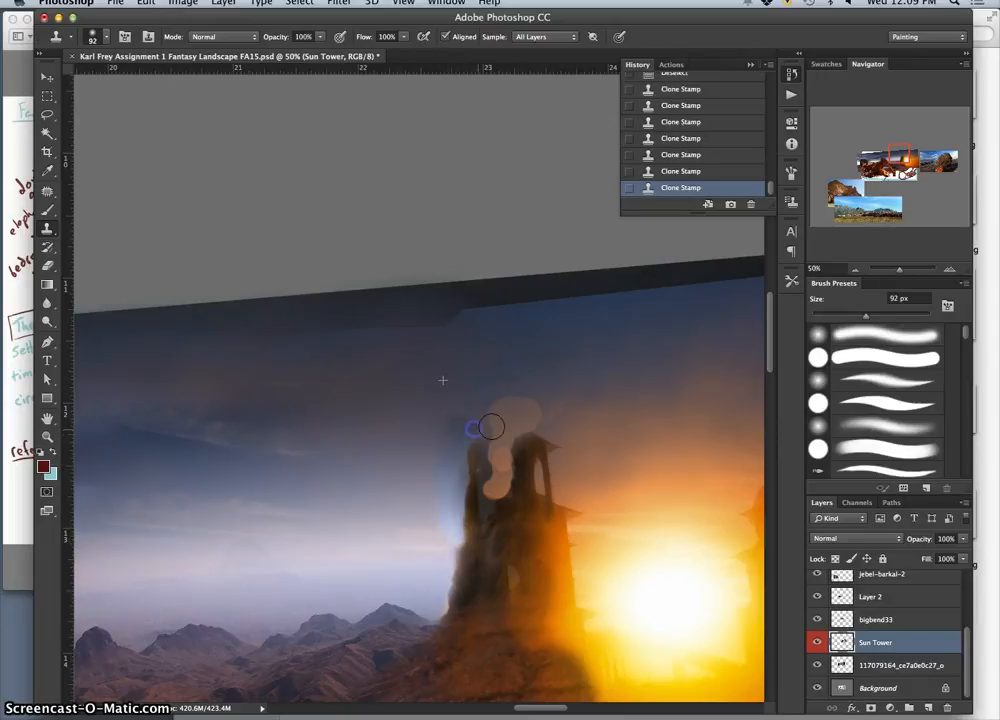
click(518, 409)
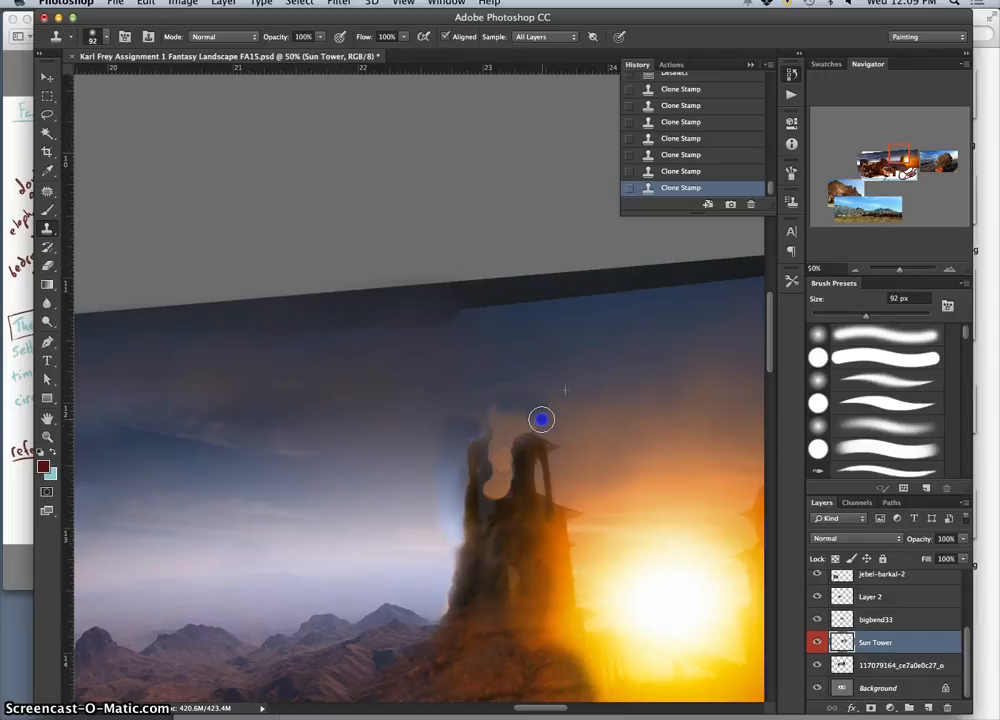
mouse_move(492, 428)
mouse_down()
mouse_move(557, 422)
mouse_move(526, 426)
mouse_up()
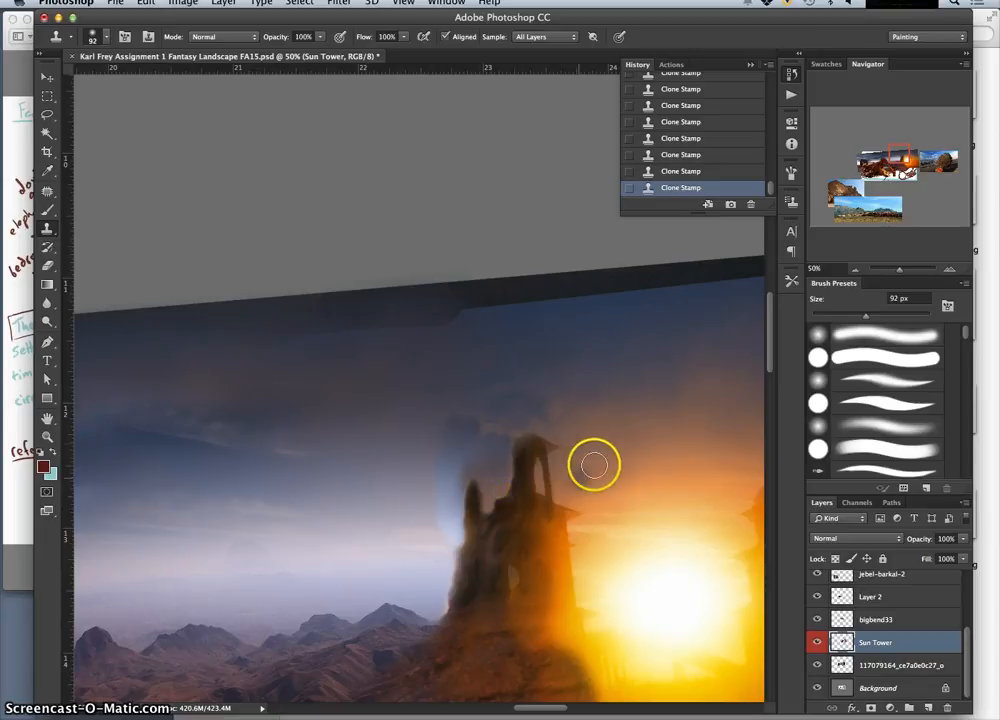
Step: Set the Clone Stamp to sample only the current layer, ready for work around the tower's upper part
key(super+minus)
key(super+minus)
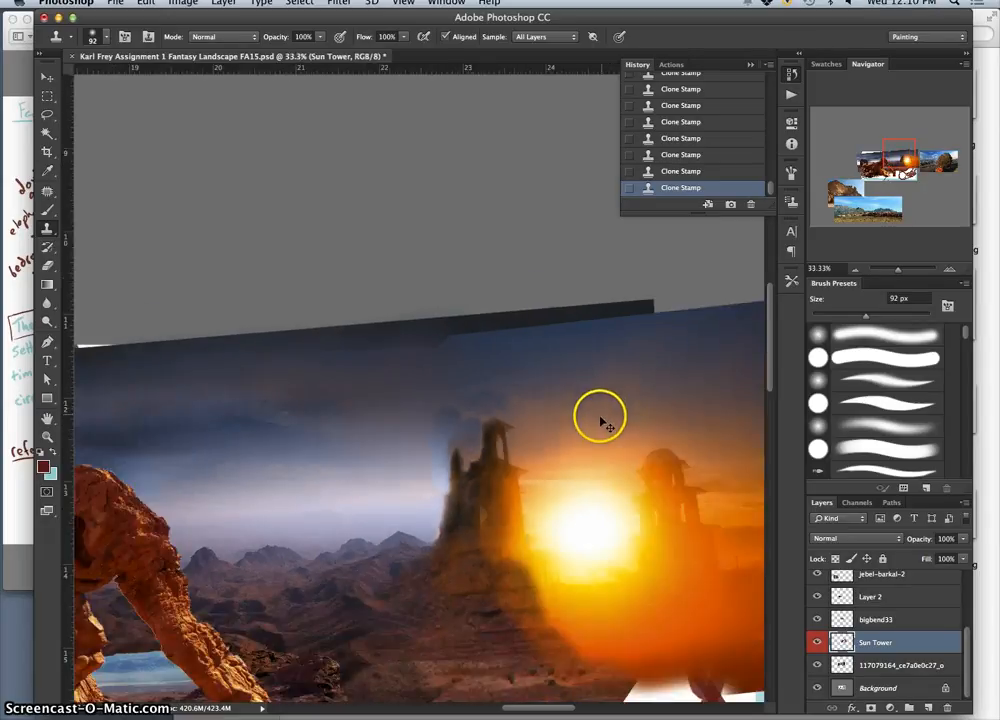
key(super+plus)
key(super+plus)
key(super+plus)
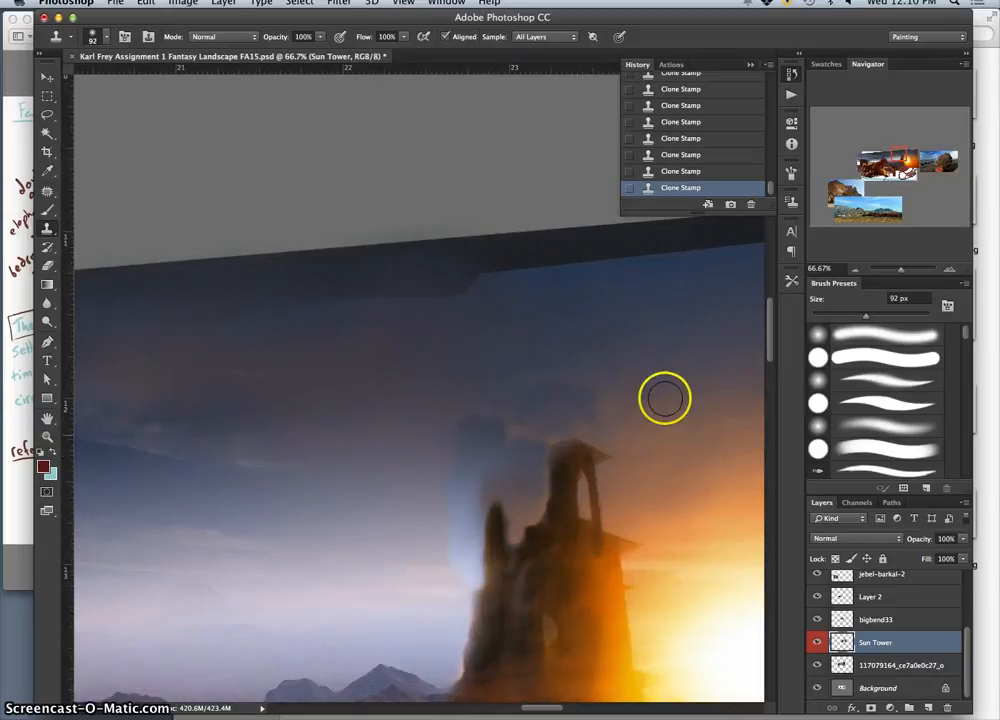
click(562, 37)
click(545, 17)
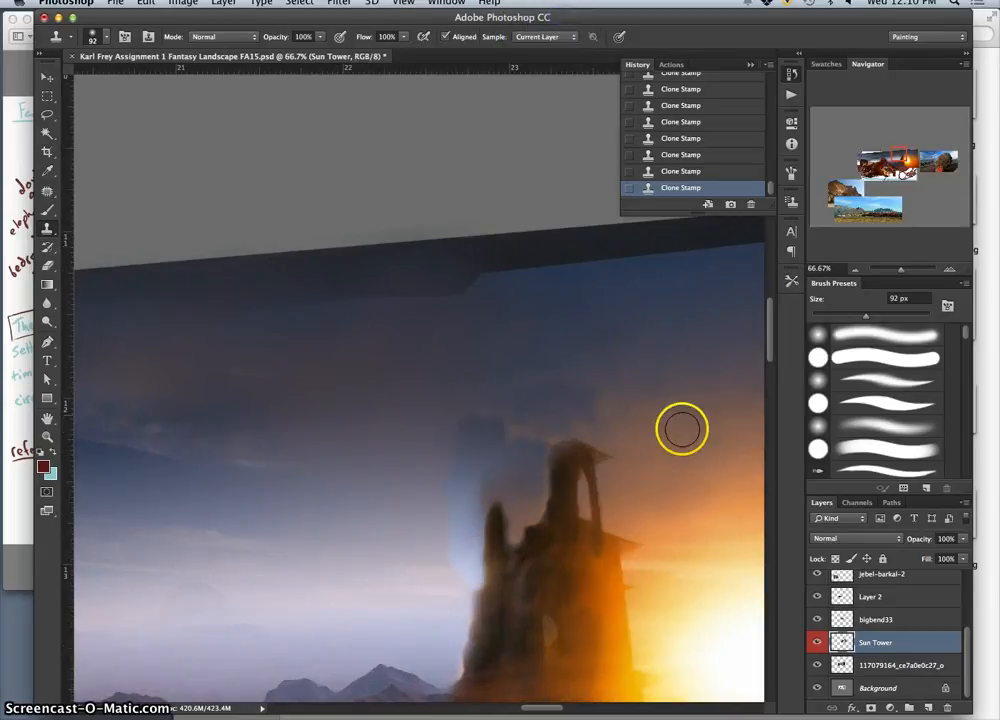
Step: Undo the full-strength orange stroke above the tower and clone orange sky there at 36% opacity instead
drag(557, 422, 583, 415)
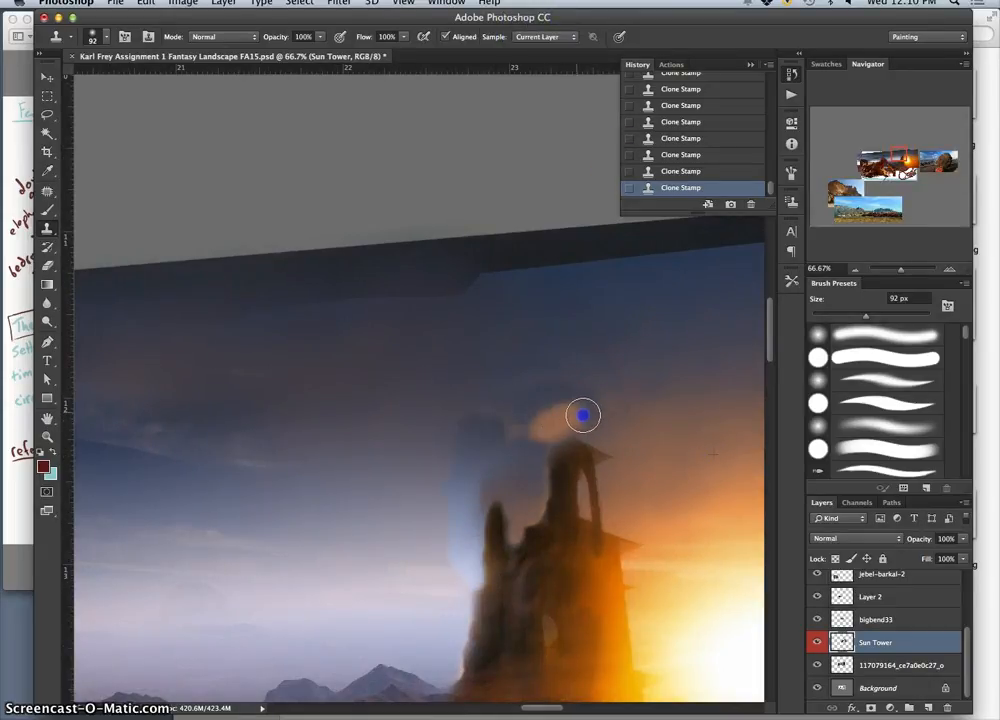
key(super+z)
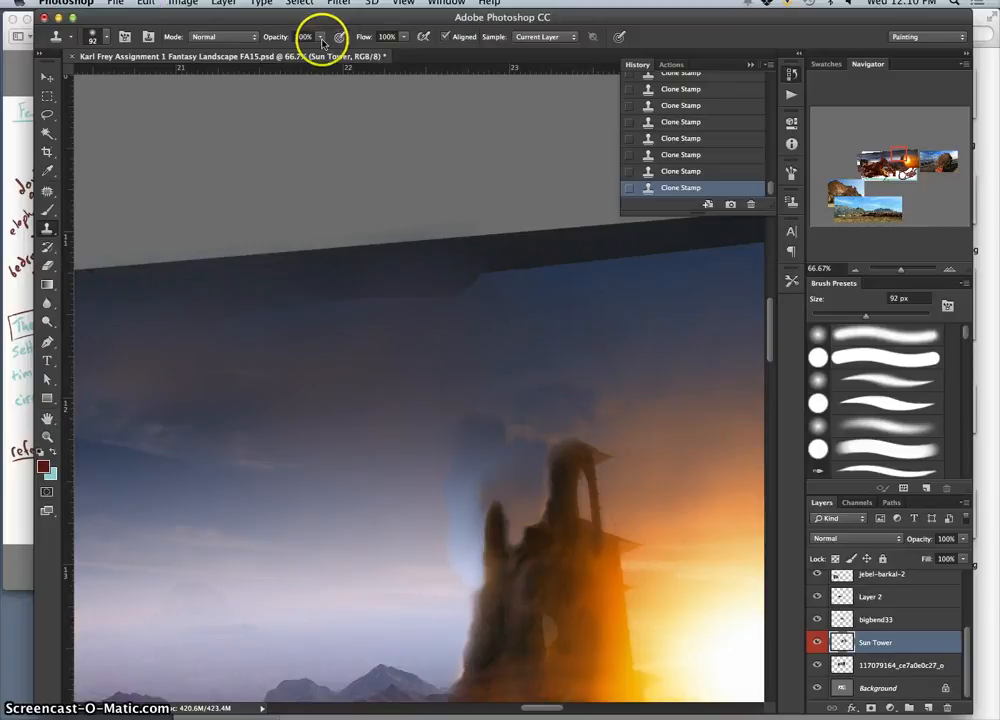
drag(320, 38, 270, 53)
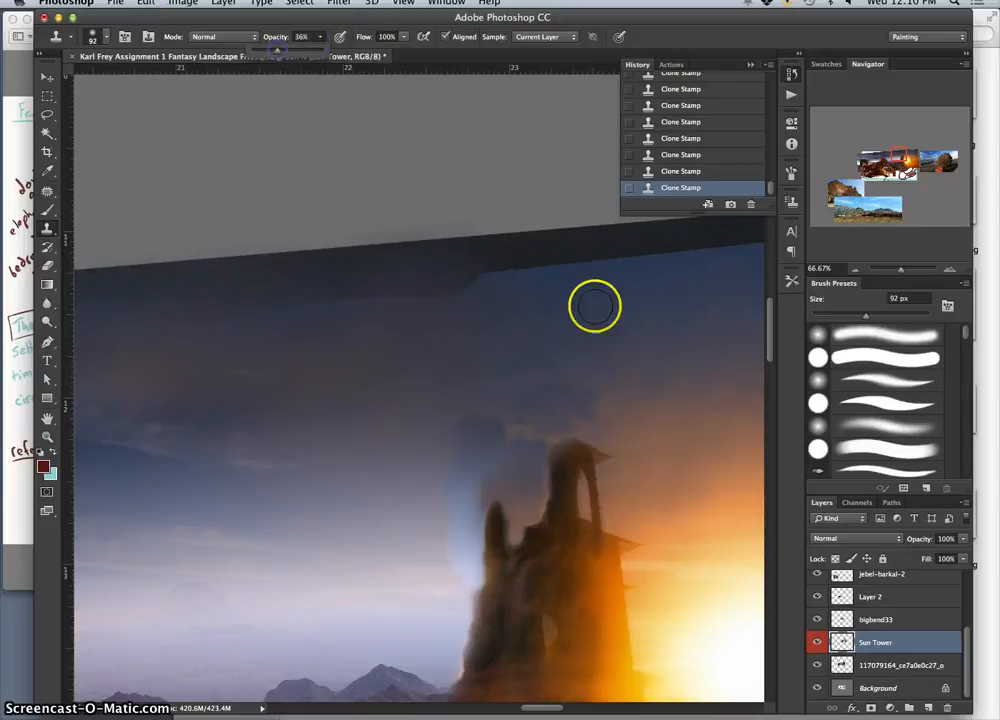
click(707, 465)
mouse_move(606, 410)
mouse_down()
mouse_move(541, 418)
mouse_move(593, 425)
mouse_move(540, 428)
mouse_up()
Step: Lower the Clone Stamp's opacity to 14% and lightly clone orange sky over the dark sky above the tower
drag(316, 40, 252, 50)
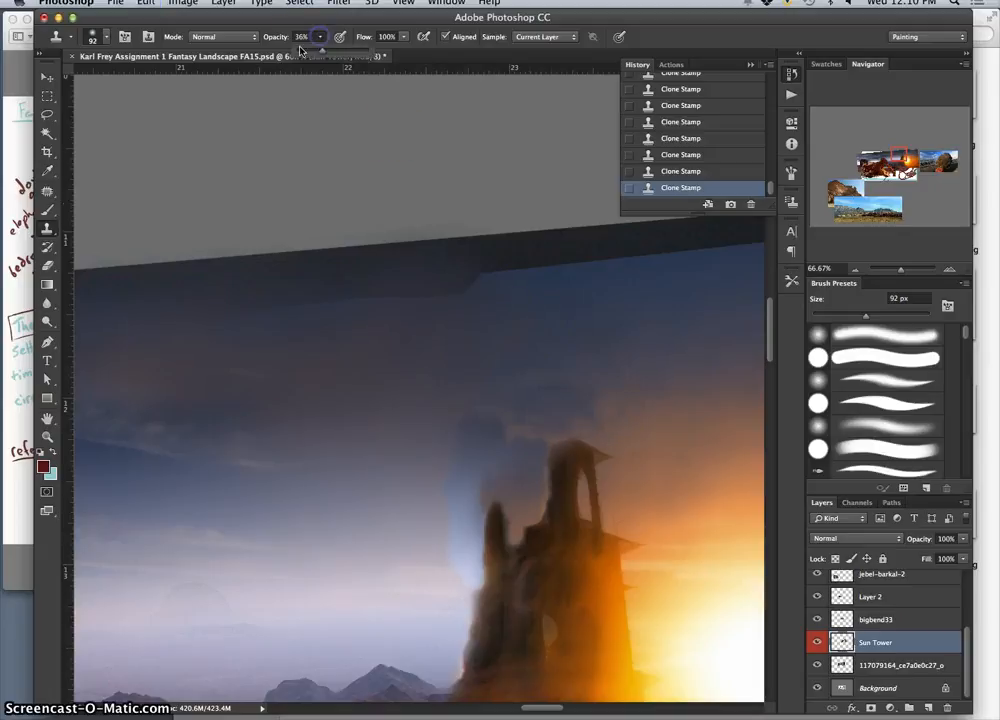
alt+click(709, 453)
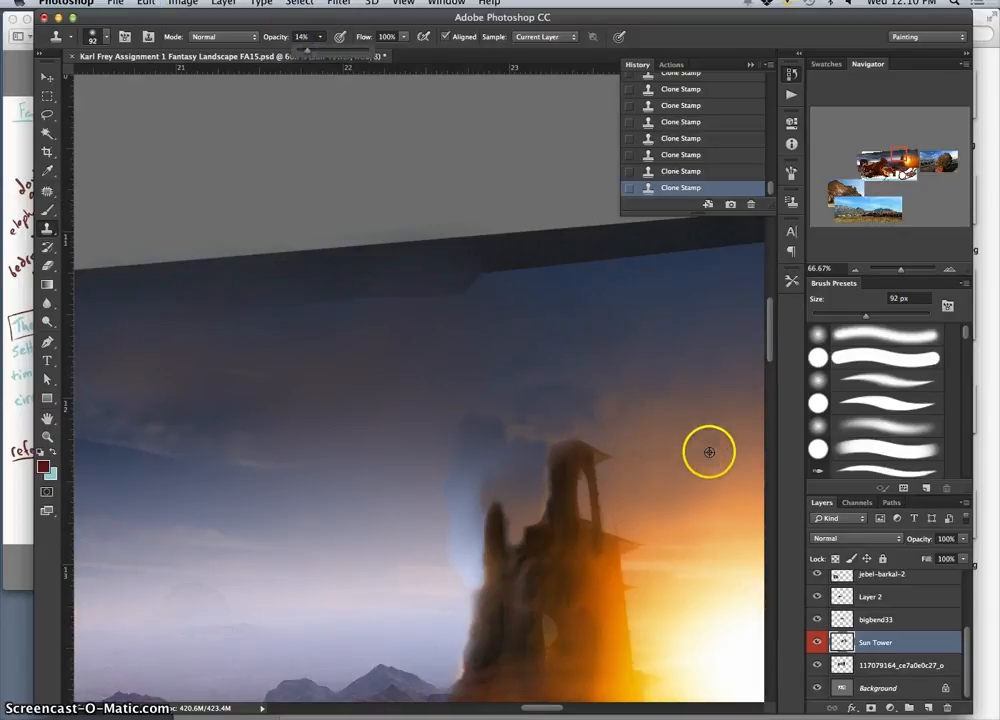
click(594, 415)
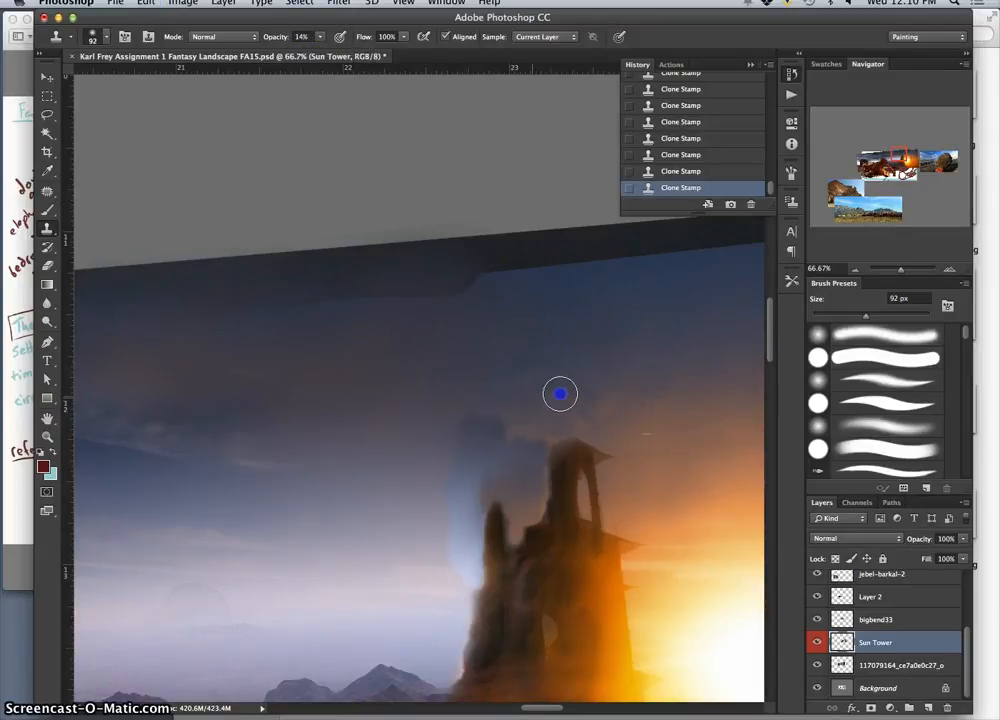
click(541, 437)
Step: Resample the orange sky and clone it over the gap between the tower's columns and around its peak
alt+click(702, 465)
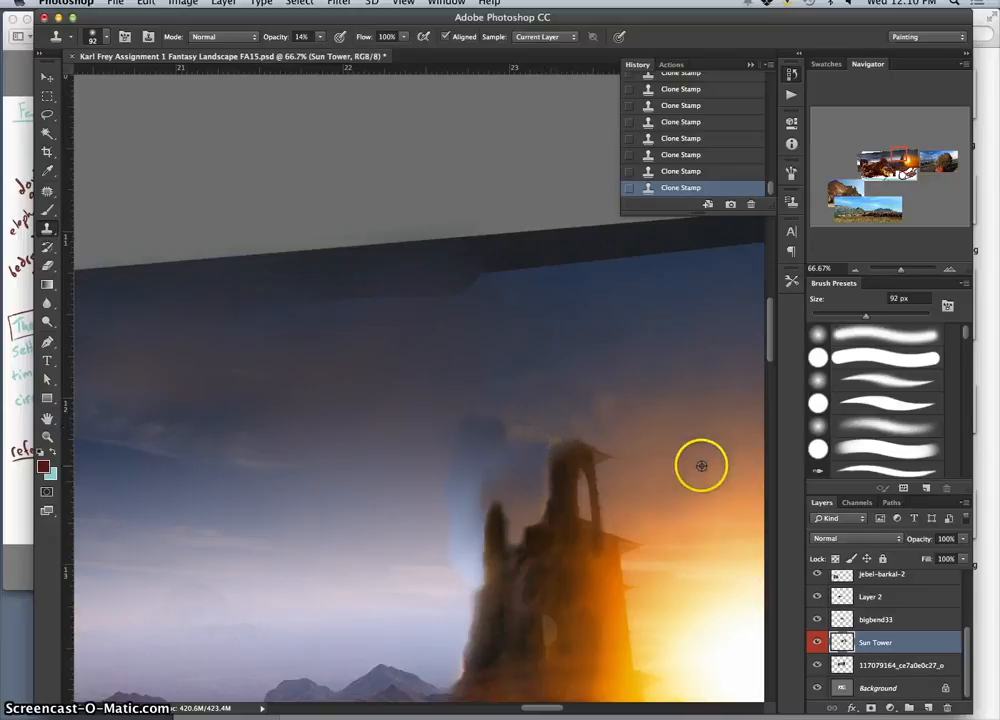
click(560, 463)
mouse_move(560, 463)
mouse_down()
mouse_move(546, 430)
mouse_move(518, 460)
mouse_up()
click(598, 442)
Step: Clone the neighbouring warm sky down the tower's sunlit edge, over the protruding roof tips
alt+click(660, 447)
click(625, 463)
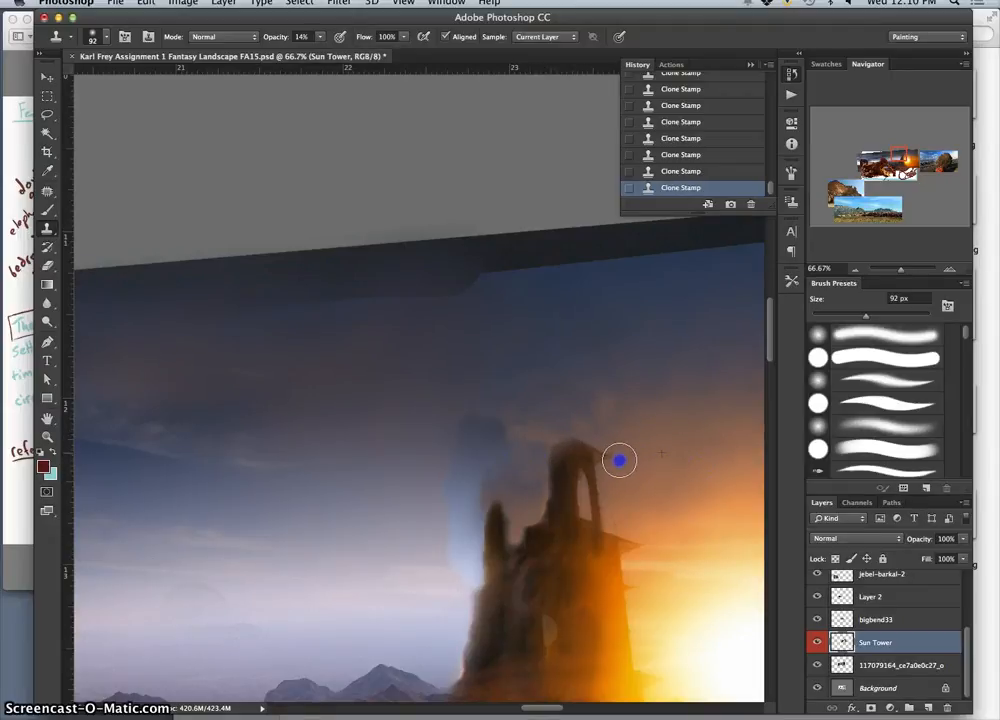
drag(606, 455, 607, 464)
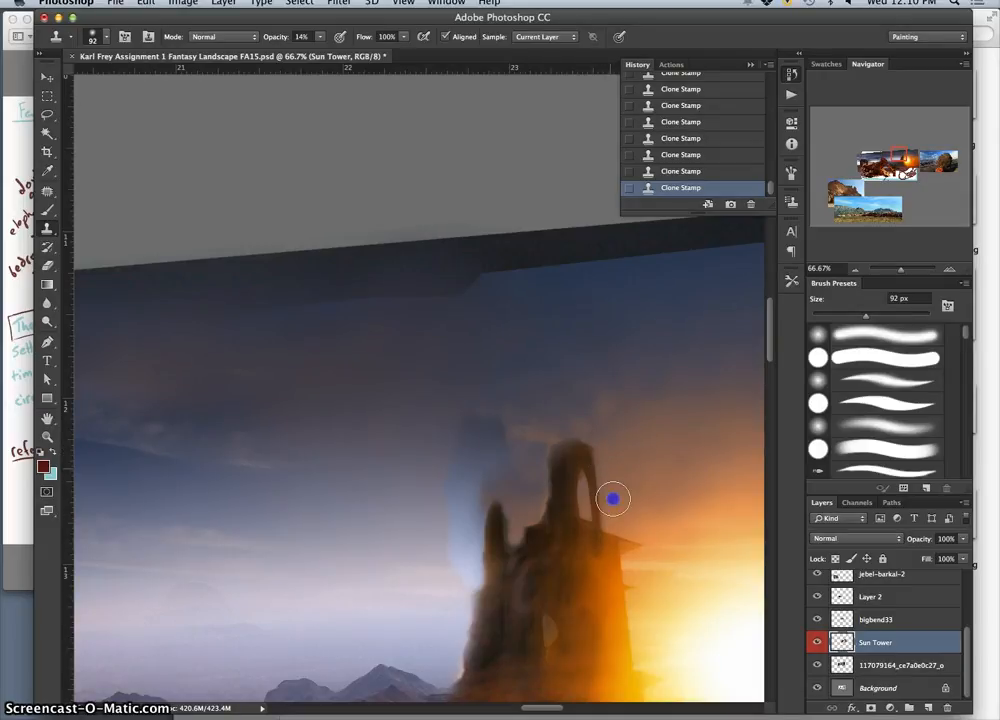
click(644, 574)
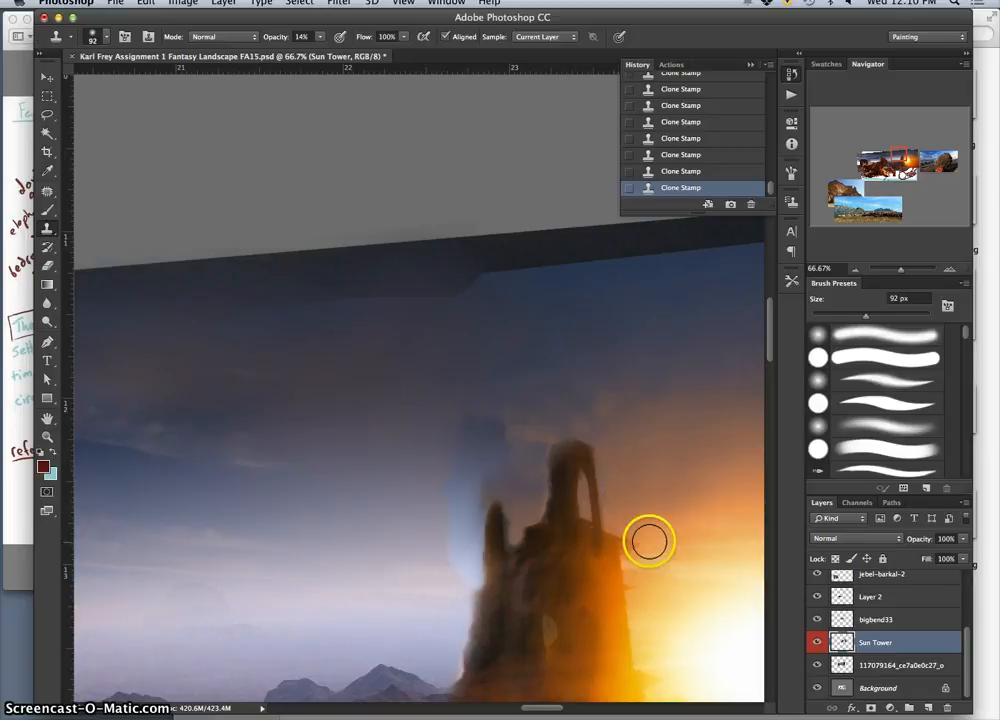
Step: Clone sky over the blue patch above the tower's left column and down the pale strip beside it
key(super+minus)
key(super+minus)
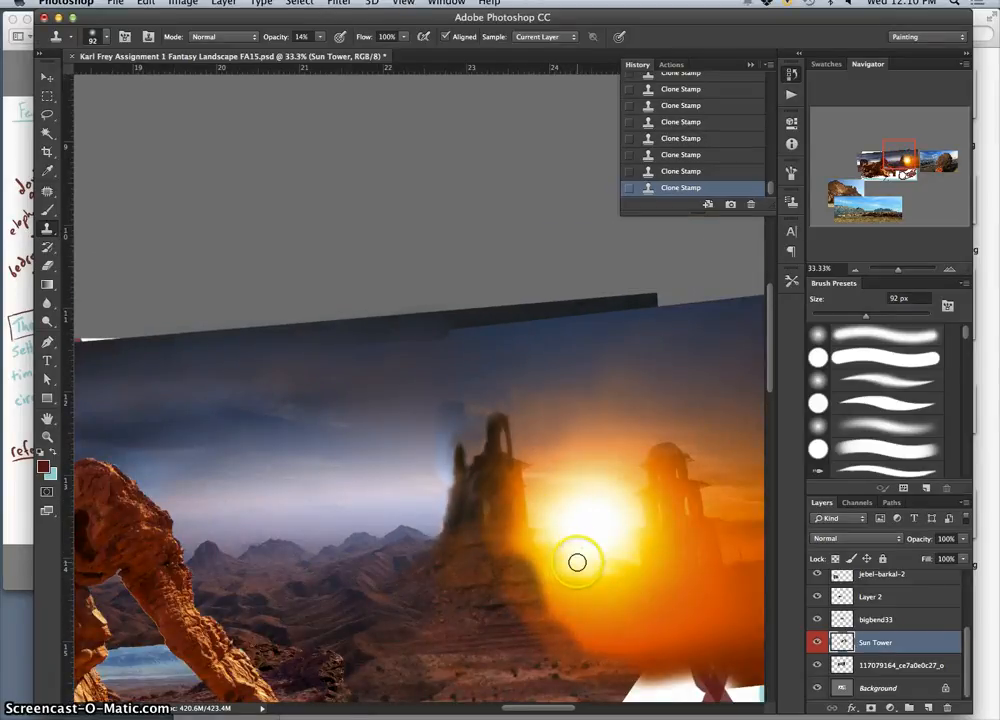
click(570, 547)
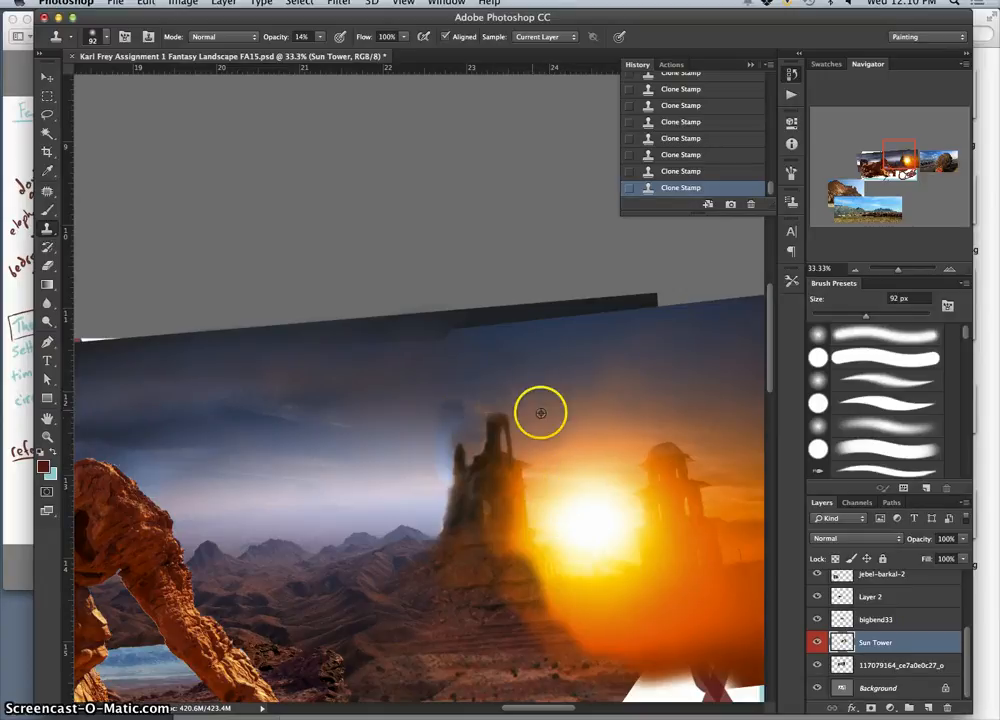
click(474, 408)
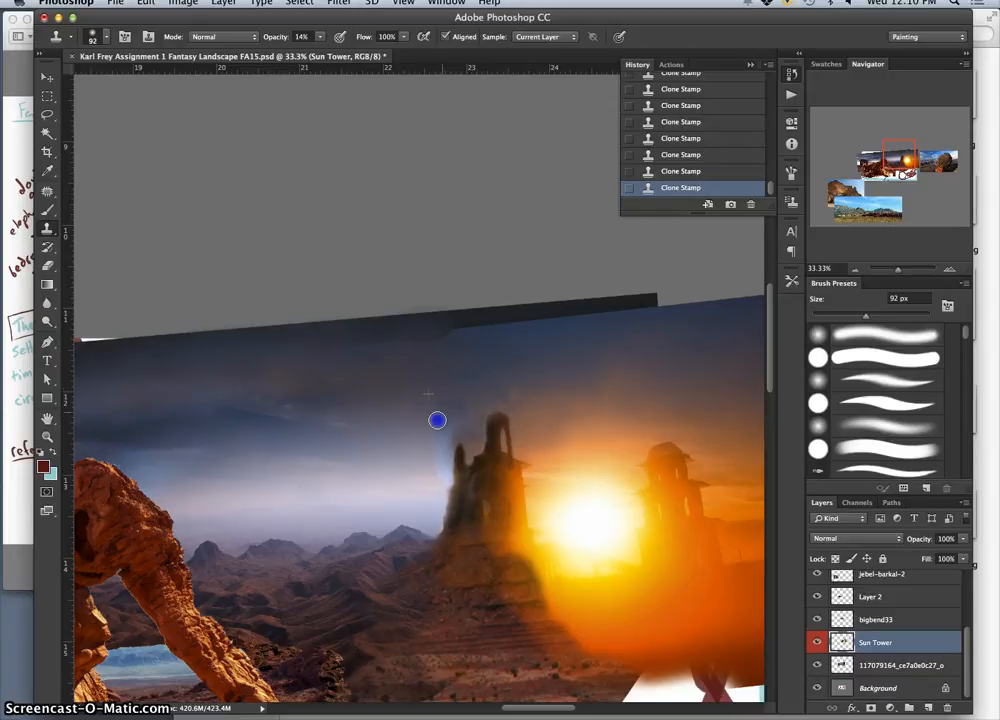
drag(460, 401, 457, 417)
click(410, 389)
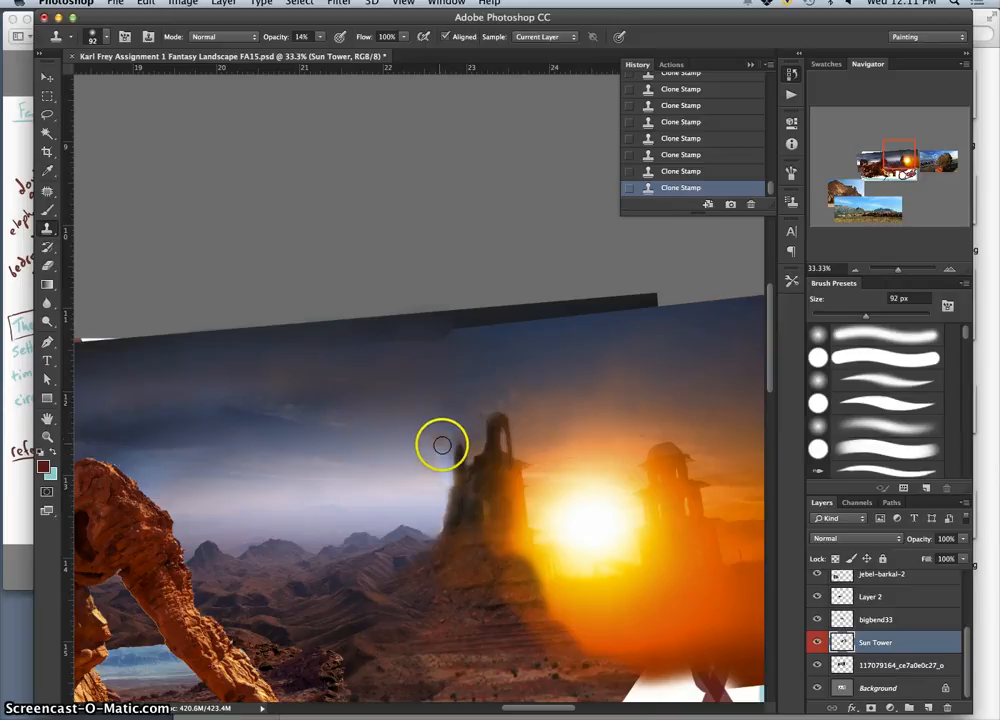
drag(442, 445, 442, 458)
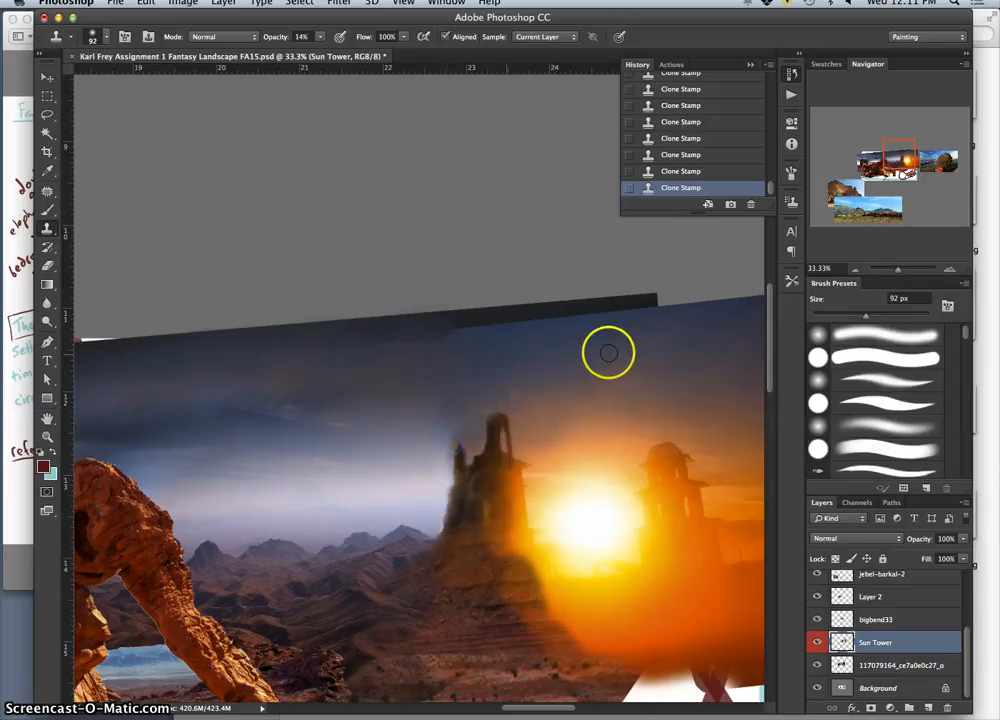
Step: Clone warm sky and the neighbouring darker sky around the tip and outer edge of the tower's left column
alt+click(585, 424)
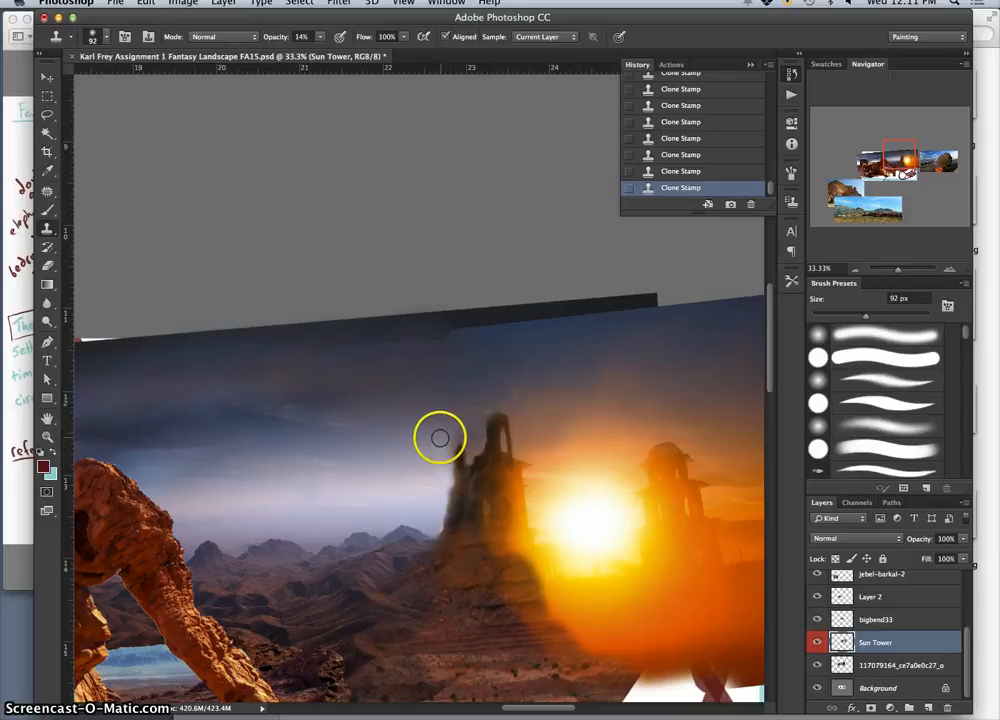
click(448, 439)
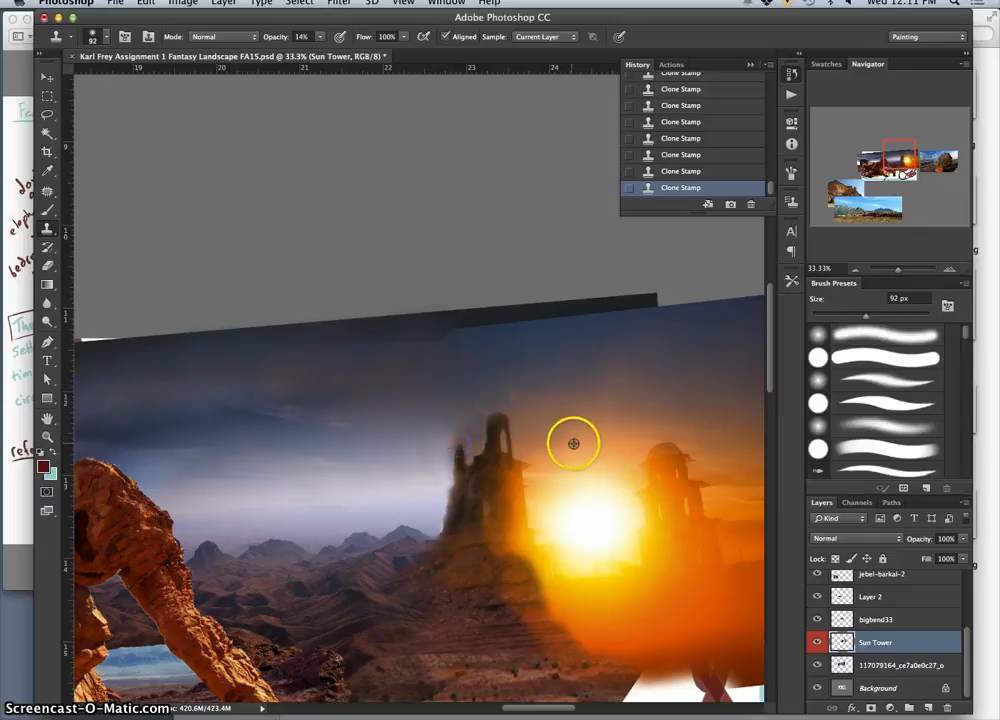
click(392, 449)
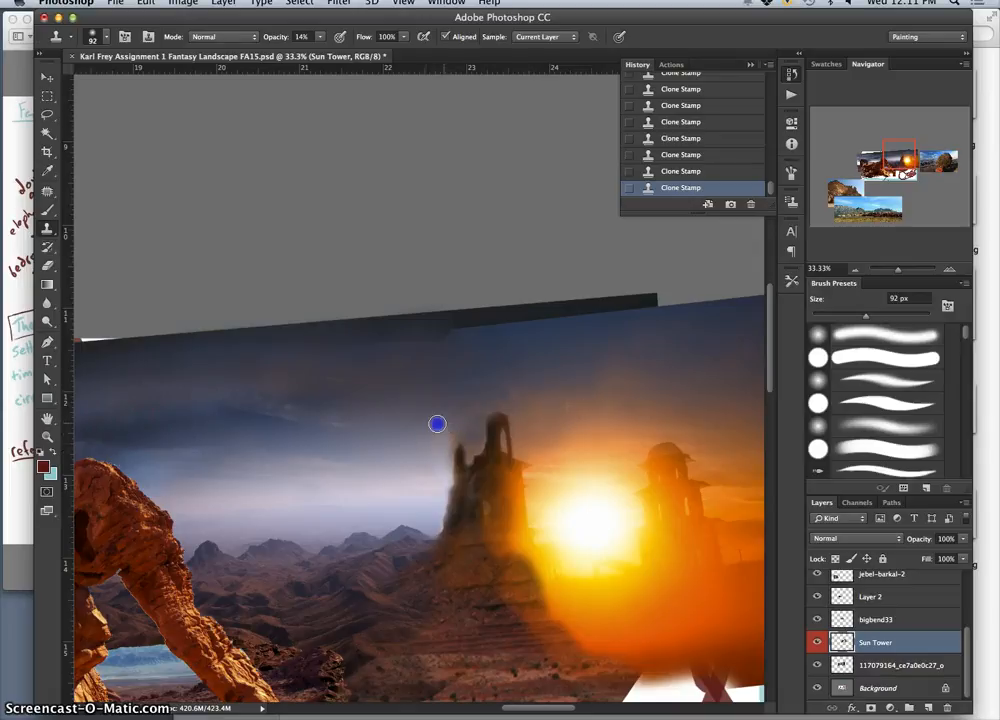
click(445, 459)
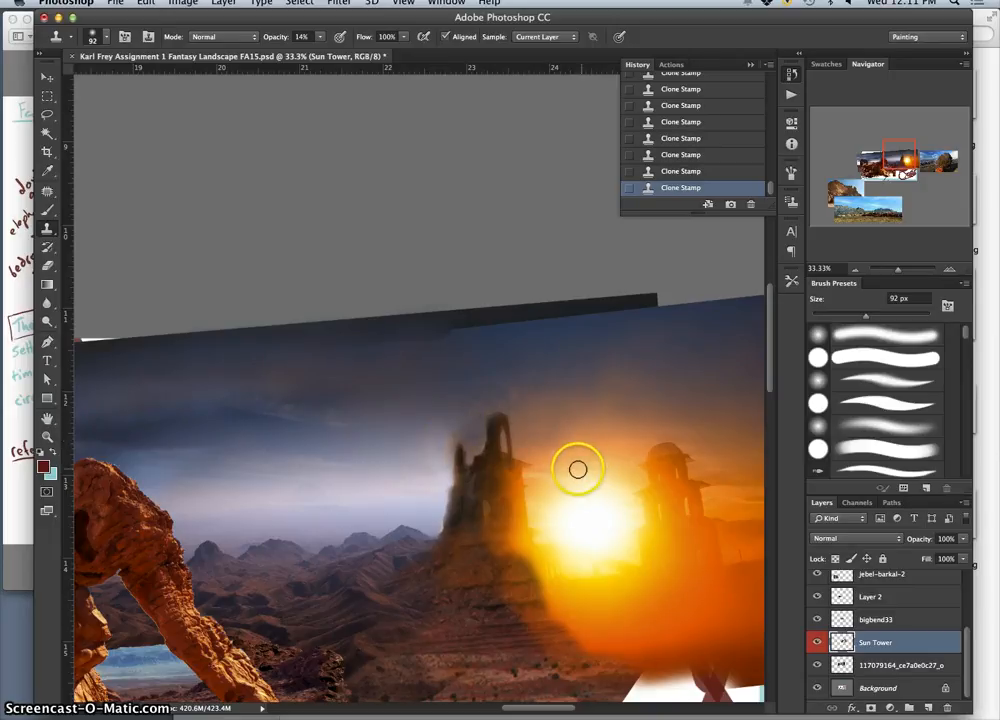
Step: Switch to the Eraser, set its size to 129 px, and try a full-opacity stroke on the tower, undoing it
key(super+minus)
key(super+minus)
key(super+minus)
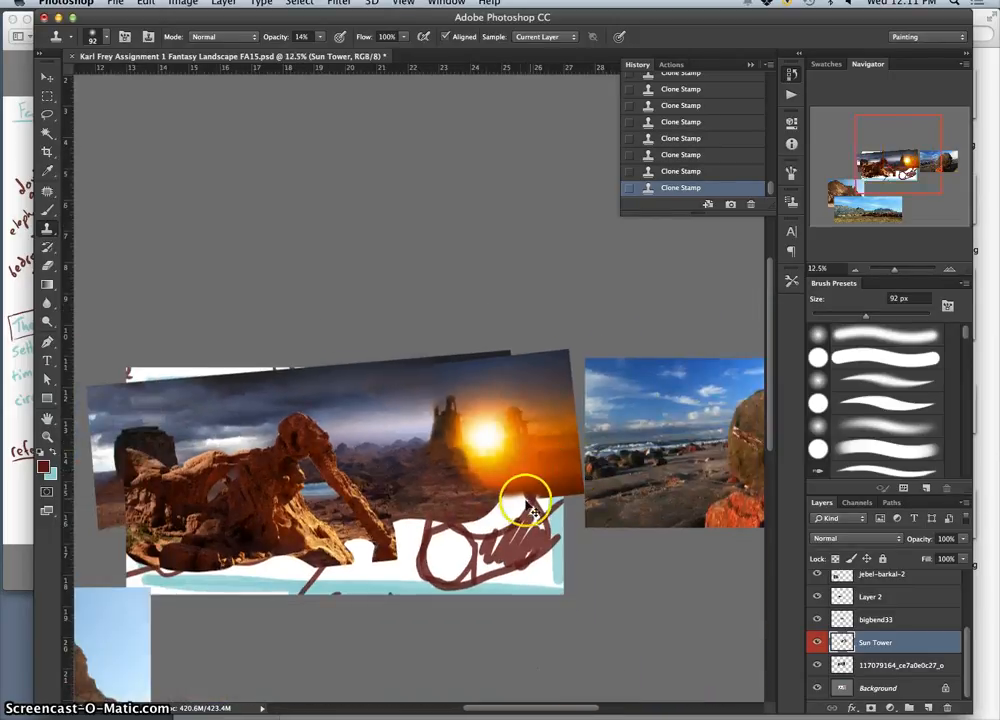
key(super+plus)
key(super+plus)
key(super+plus)
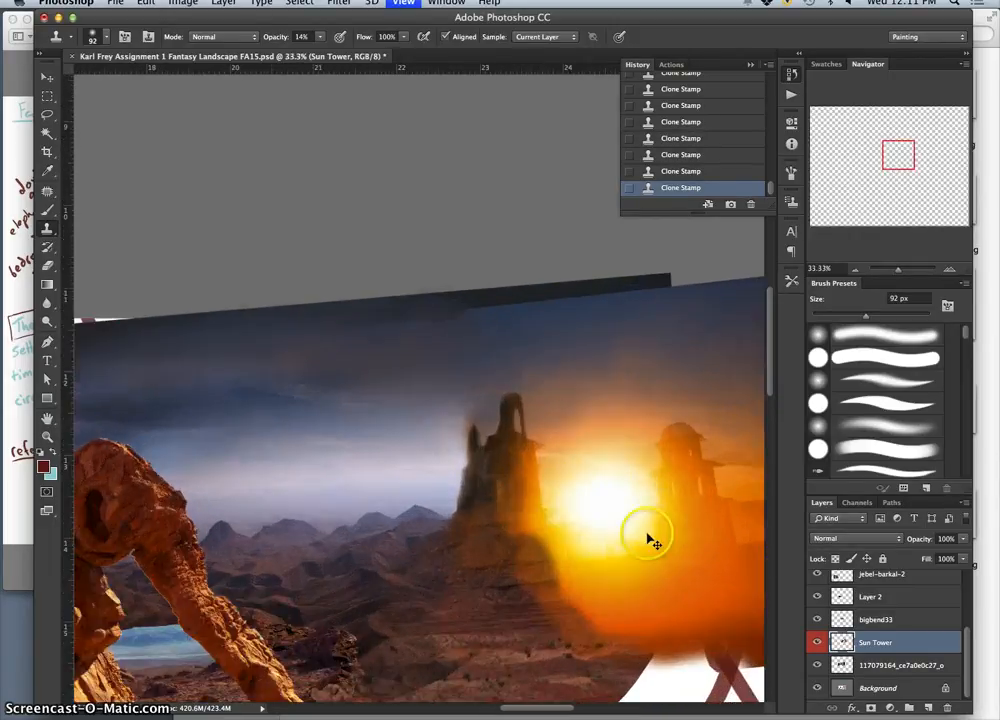
click(47, 265)
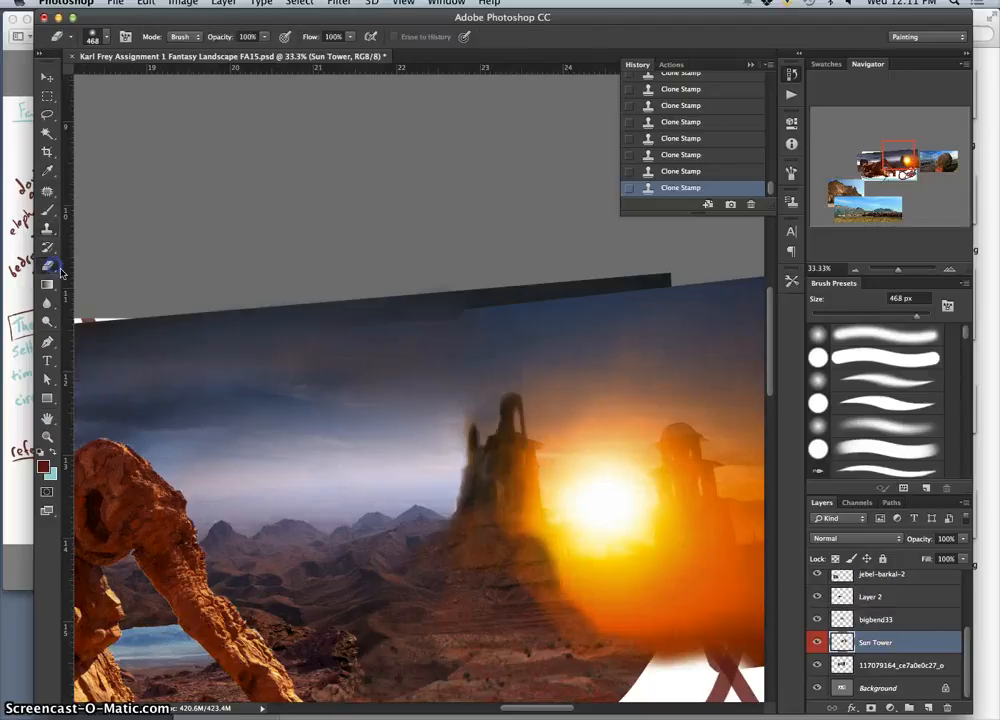
click(105, 37)
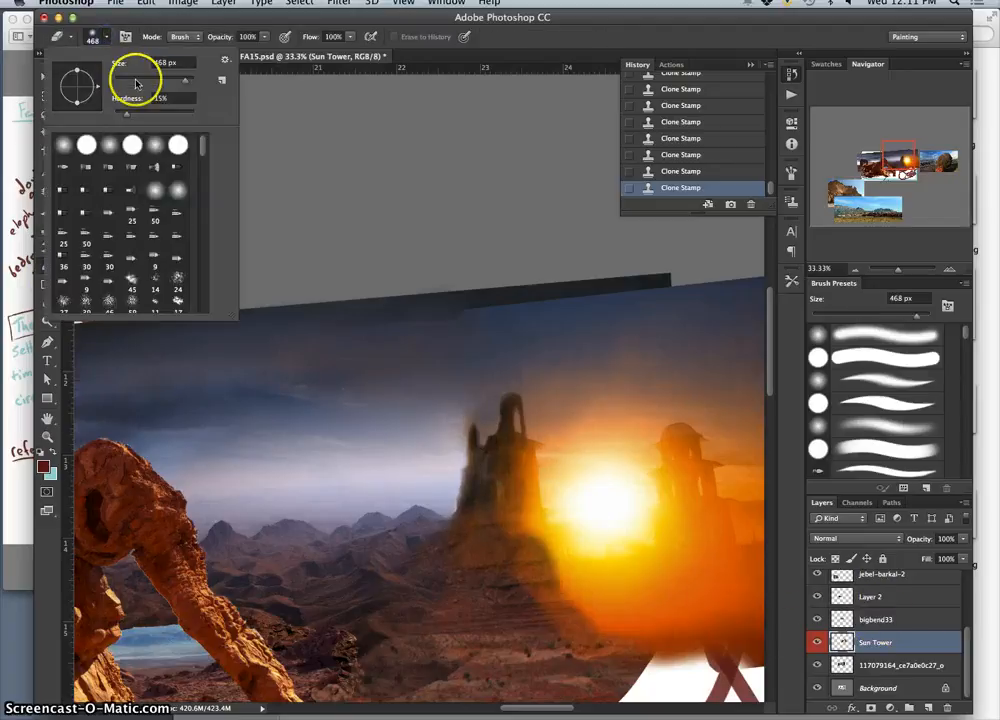
drag(137, 84, 125, 80)
click(520, 460)
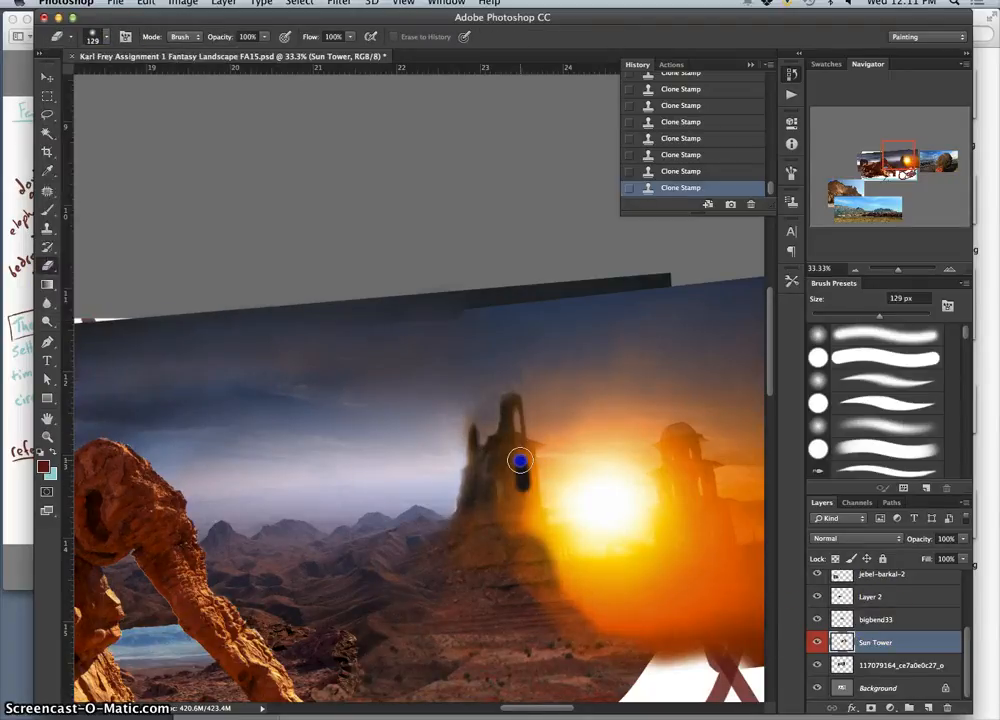
key(super+z)
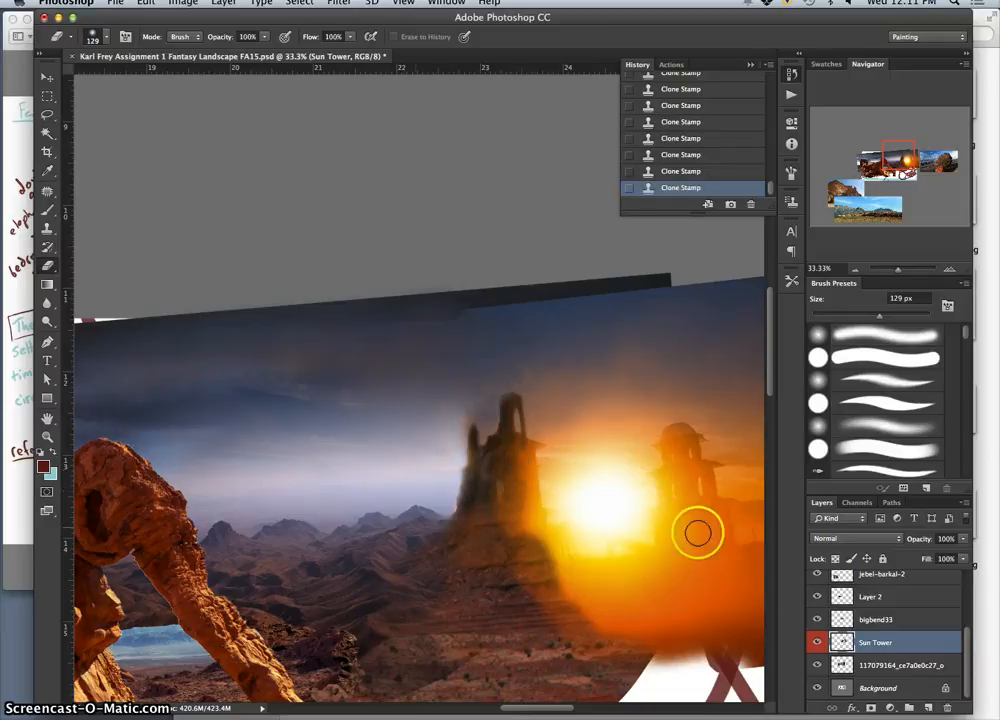
Step: Compare the image without the Sun Tower layer, set the Eraser's opacity to 17%, and lightly erase the tower's middle and sunlit side
click(818, 643)
click(819, 644)
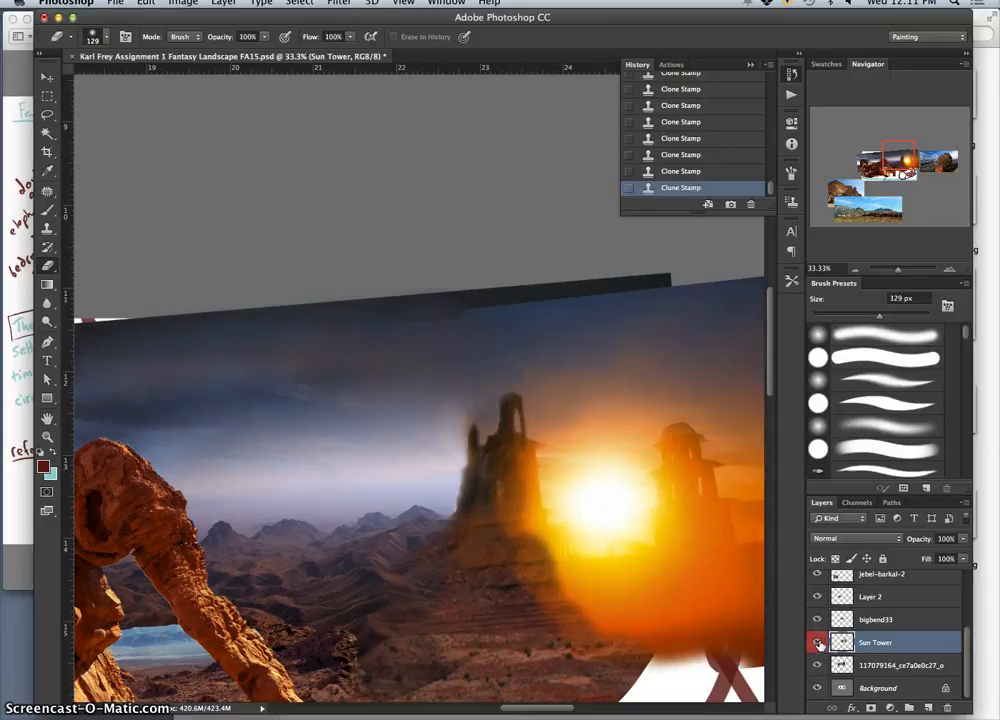
click(264, 37)
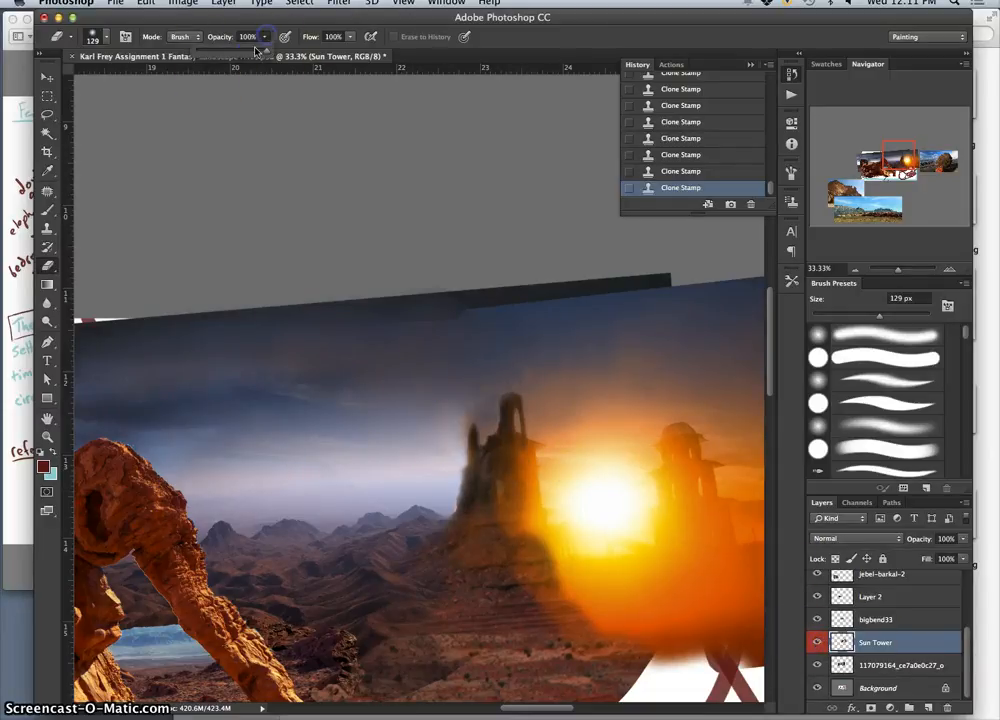
click(518, 460)
click(520, 455)
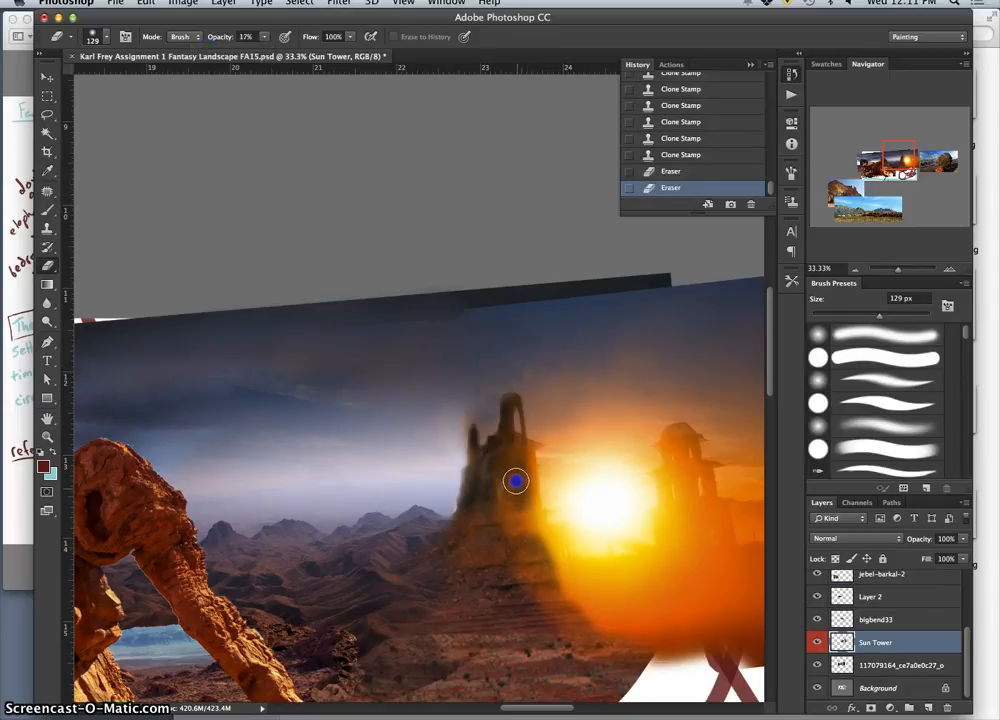
click(494, 456)
click(497, 446)
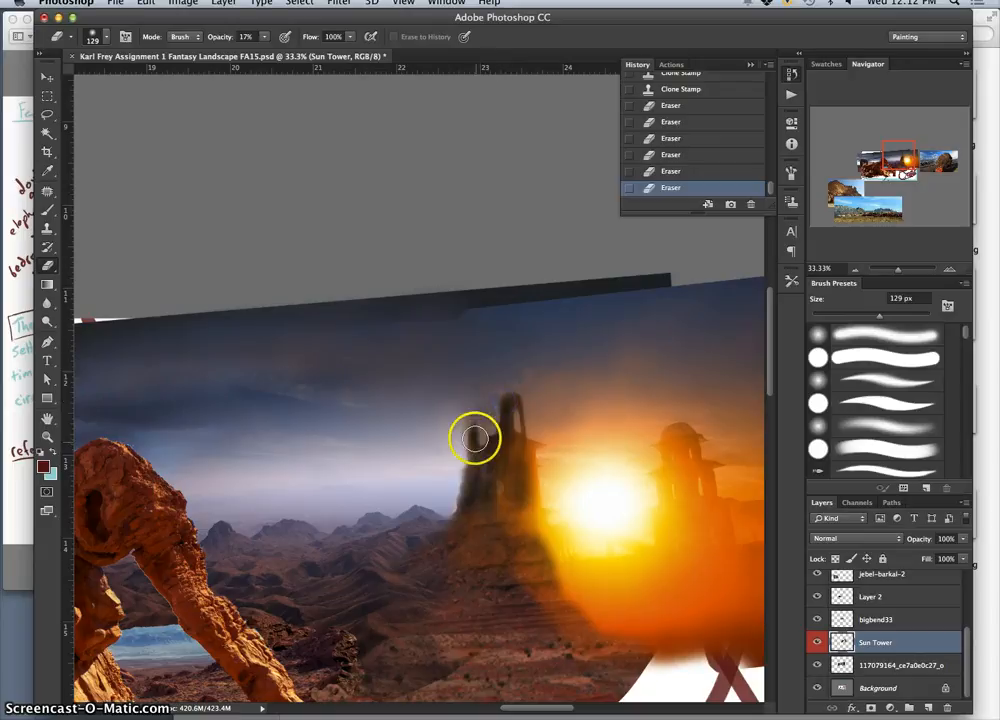
Step: Lightly erase the Sun Tower layer over the tower's left column, and undo the last stroke between the columns
click(476, 447)
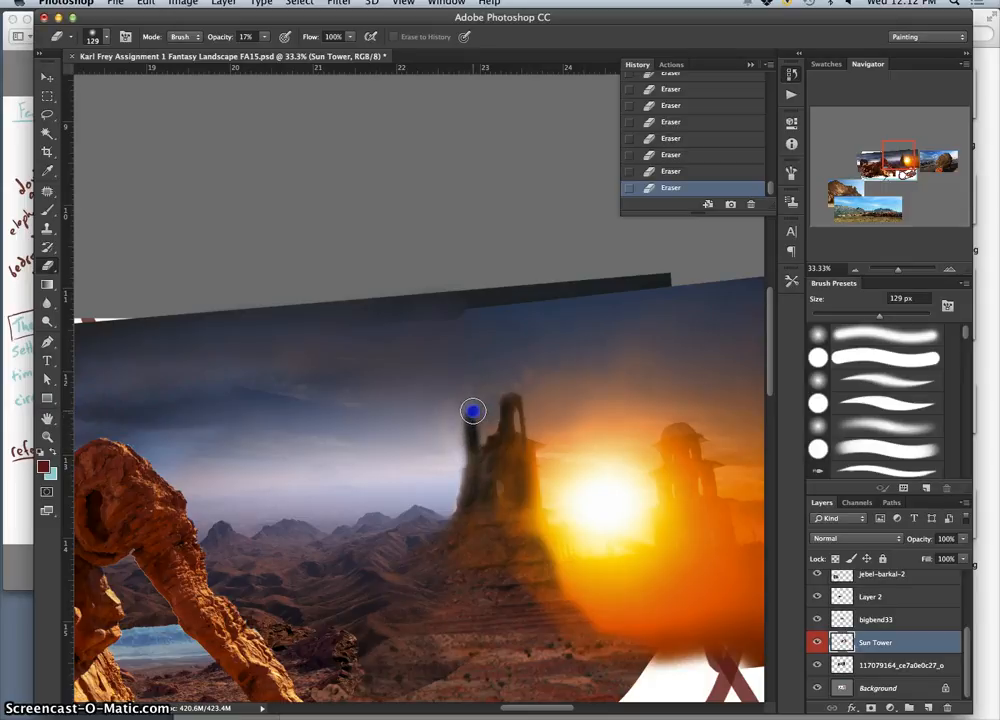
click(491, 437)
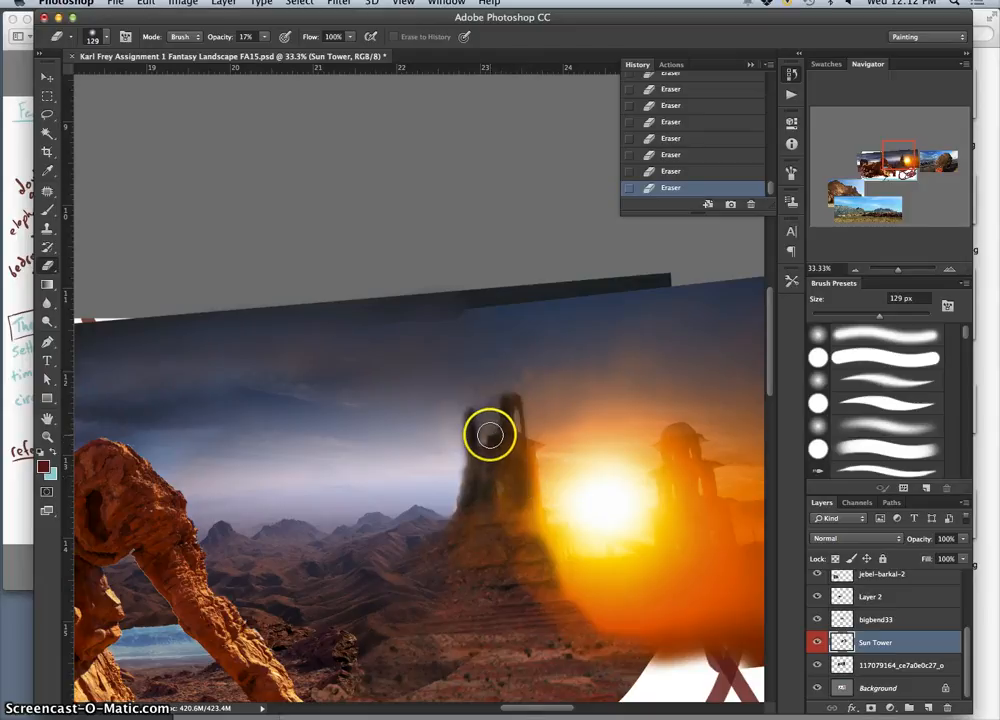
key(alt+super+z)
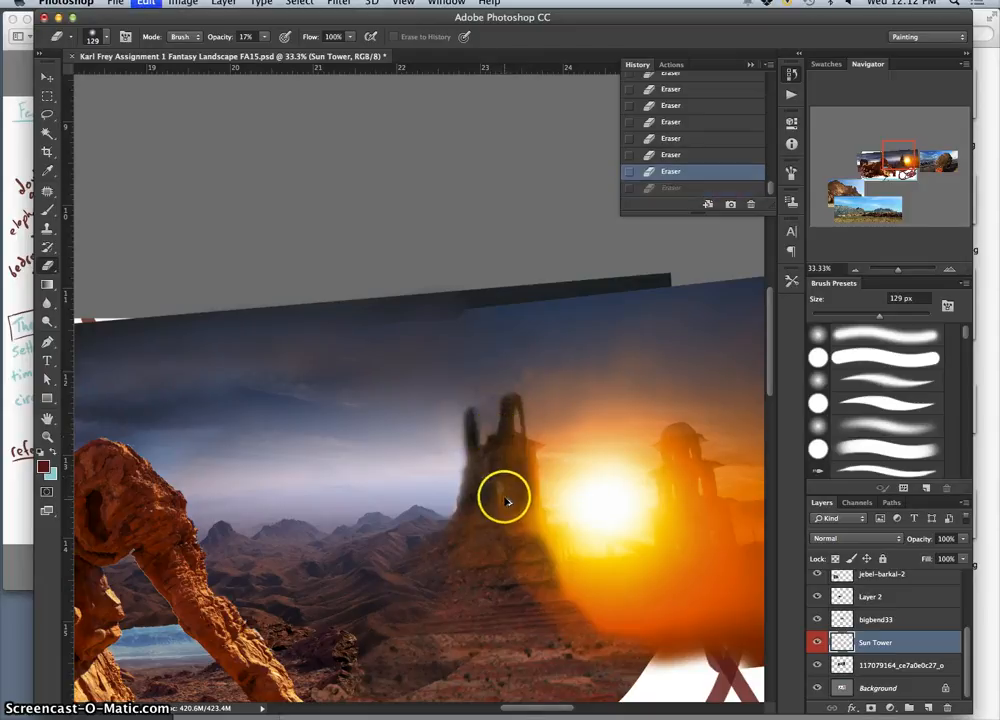
Step: Roll back the recent erasing in the history to the fourth Eraser state after the last Clone Stamp
key(alt+super+z)
key(alt+super+z)
key(alt+super+z)
key(alt+super+z)
key(alt+super+z)
key(alt+super+z)
key(alt+super+z)
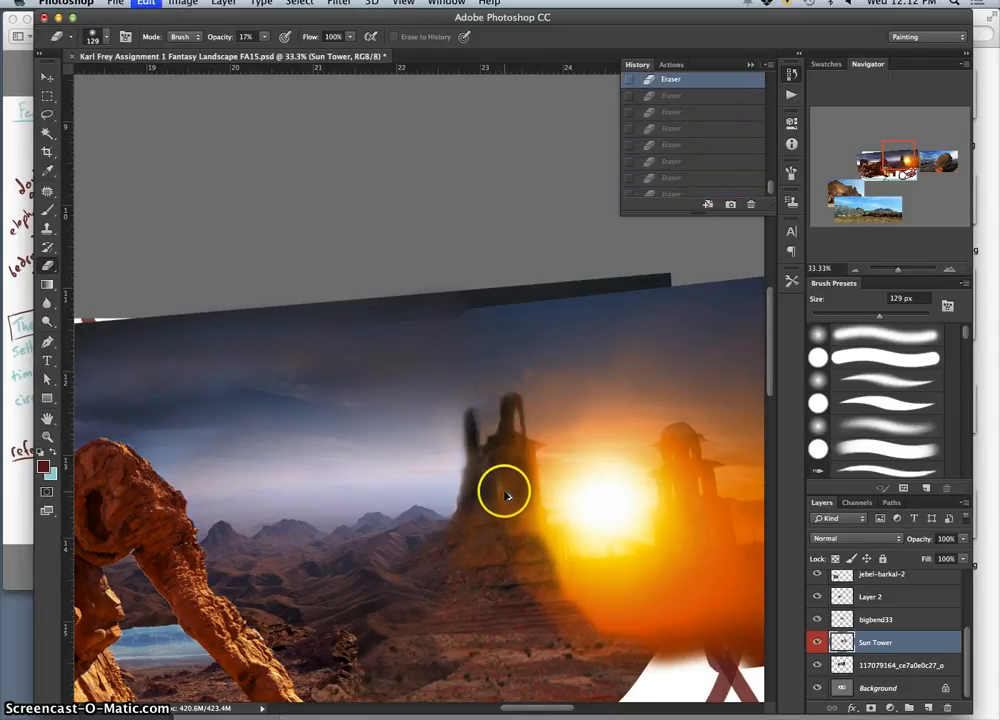
key(alt+super+z)
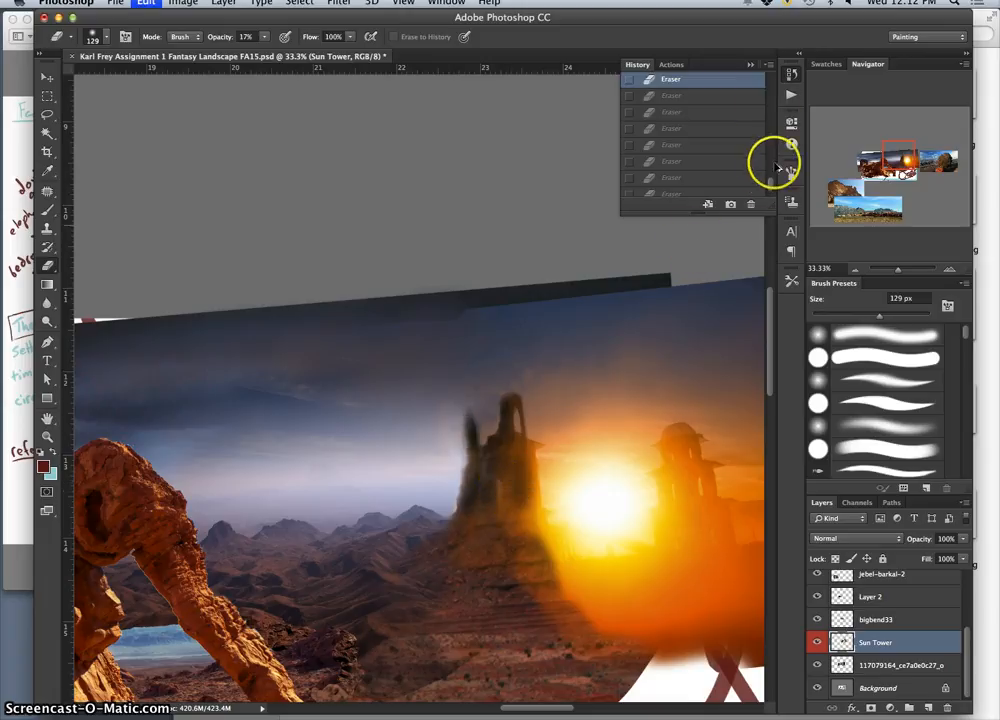
drag(769, 185, 772, 178)
click(699, 93)
click(698, 130)
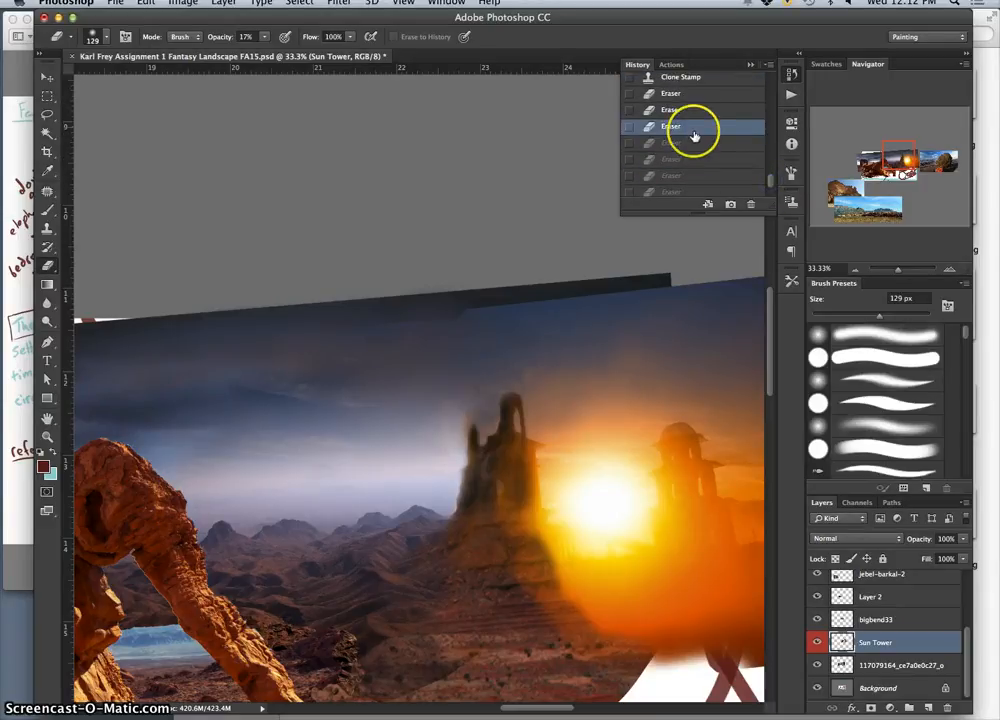
click(689, 143)
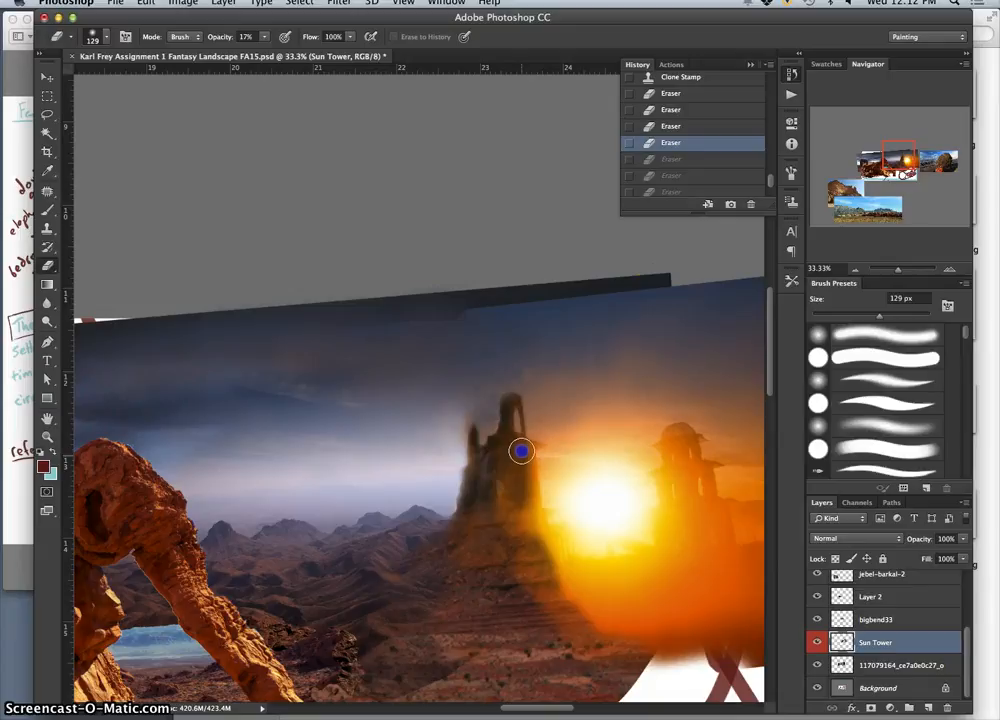
Step: Lightly erase the Sun Tower layer over the tower and its lower slope, and compare the image with the layer hidden and shown
drag(521, 451, 517, 443)
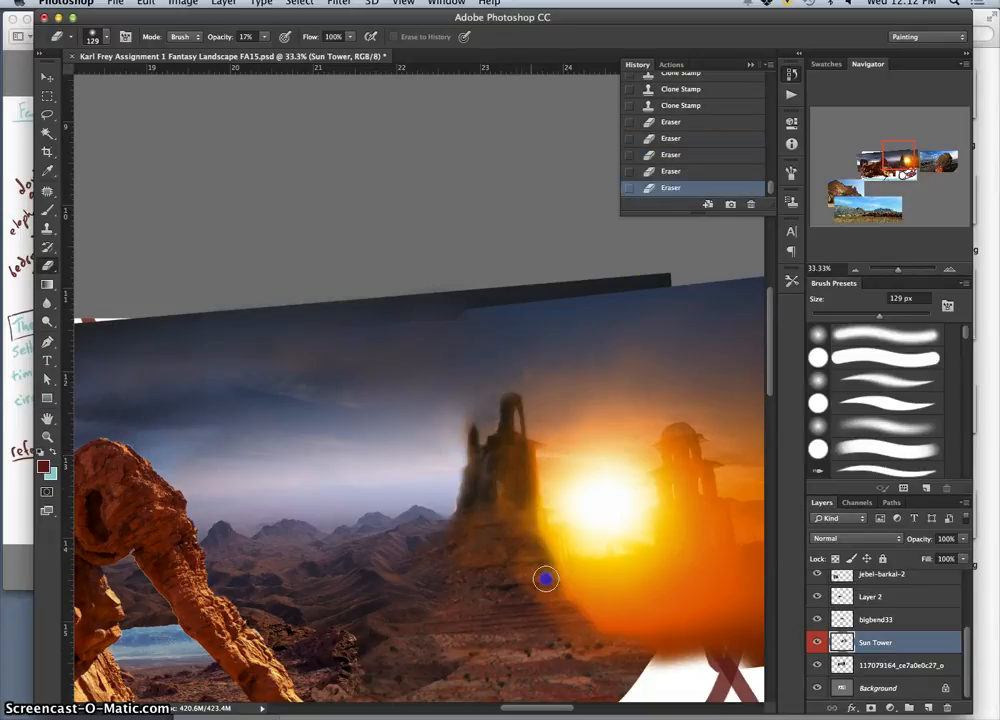
drag(545, 579, 516, 569)
click(487, 464)
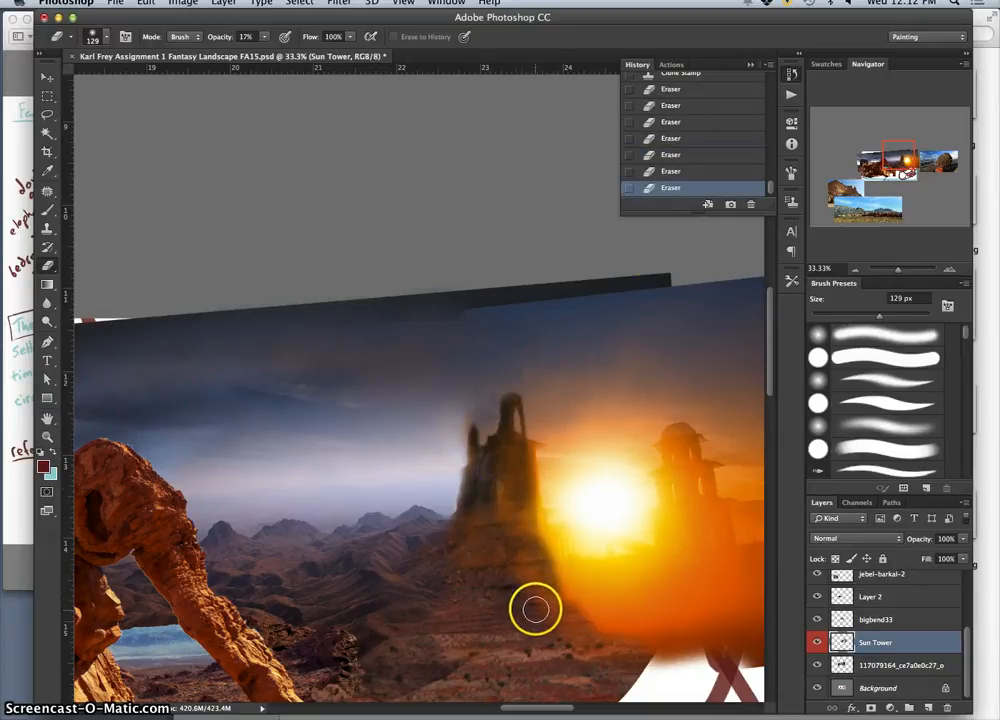
key(super+minus)
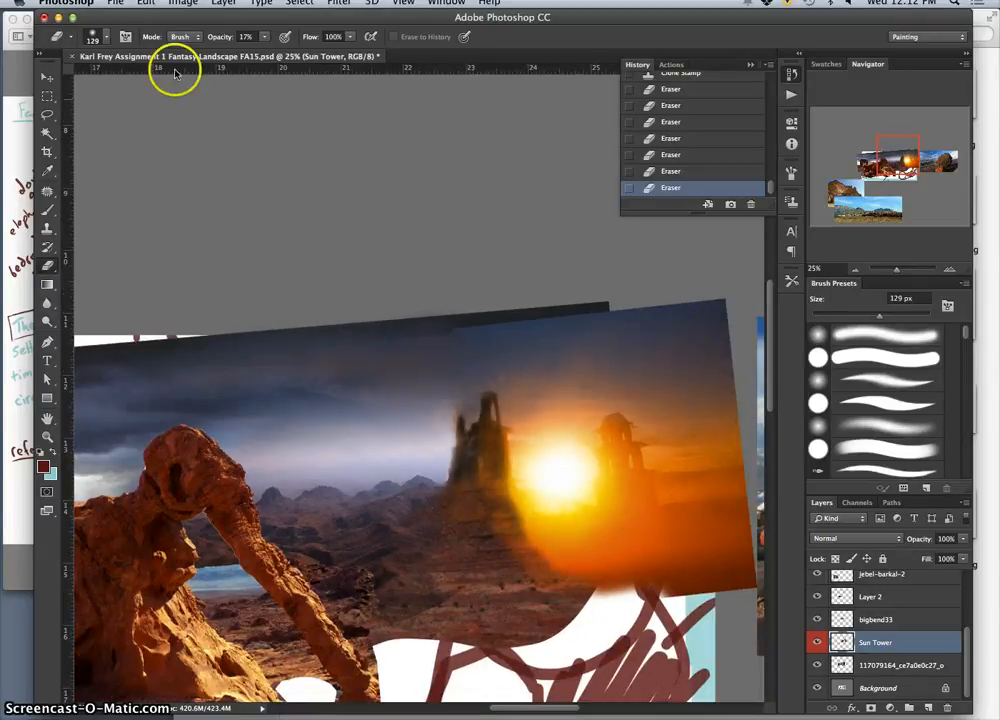
click(817, 642)
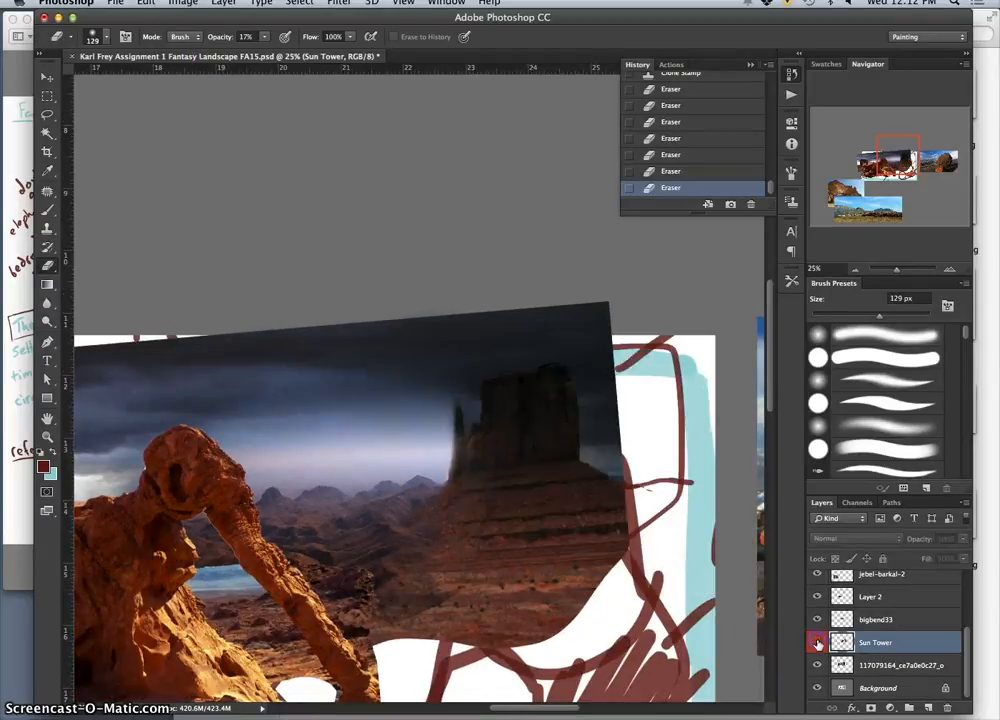
click(817, 643)
click(817, 643)
click(817, 643)
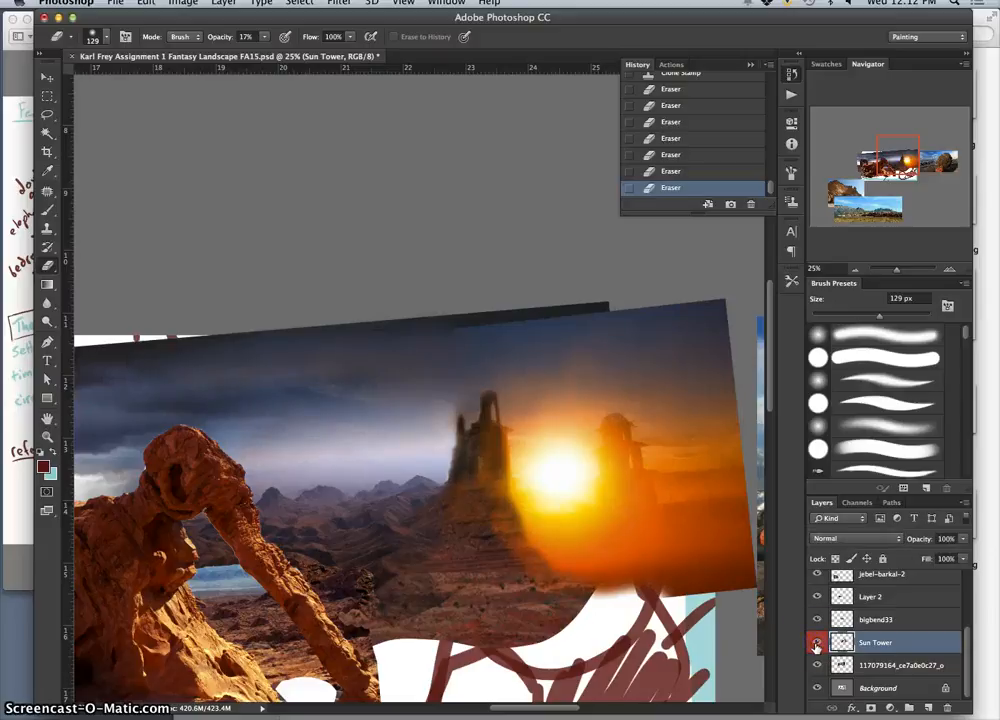
Step: Set the Eraser's size to 361 px and soften the upper edge and outer corners of the Sun Tower layer
click(49, 267)
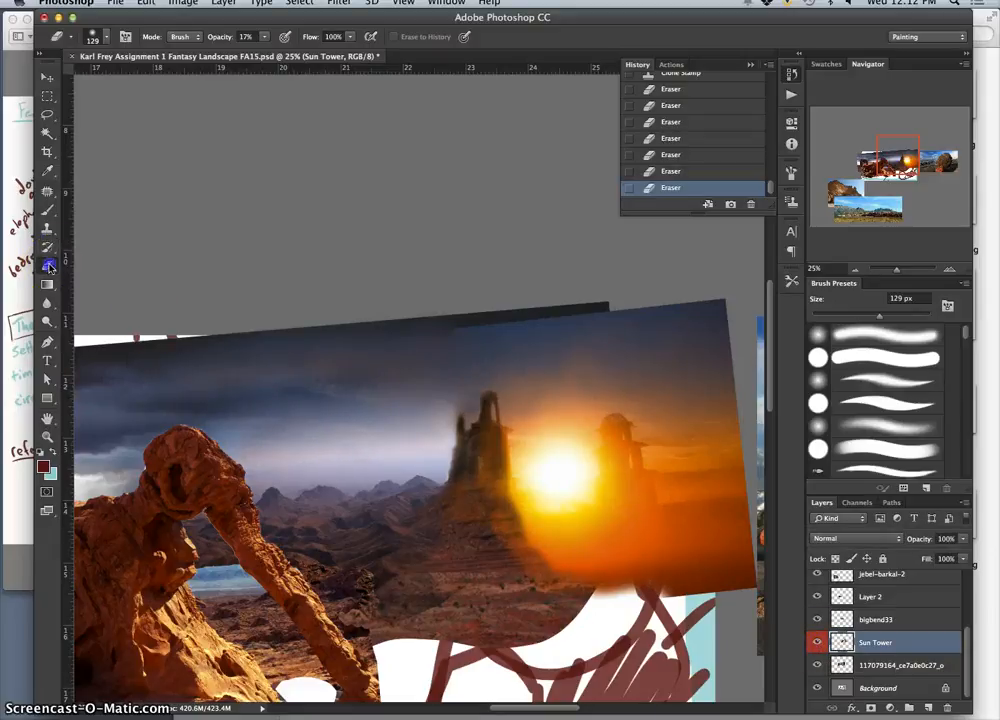
click(106, 40)
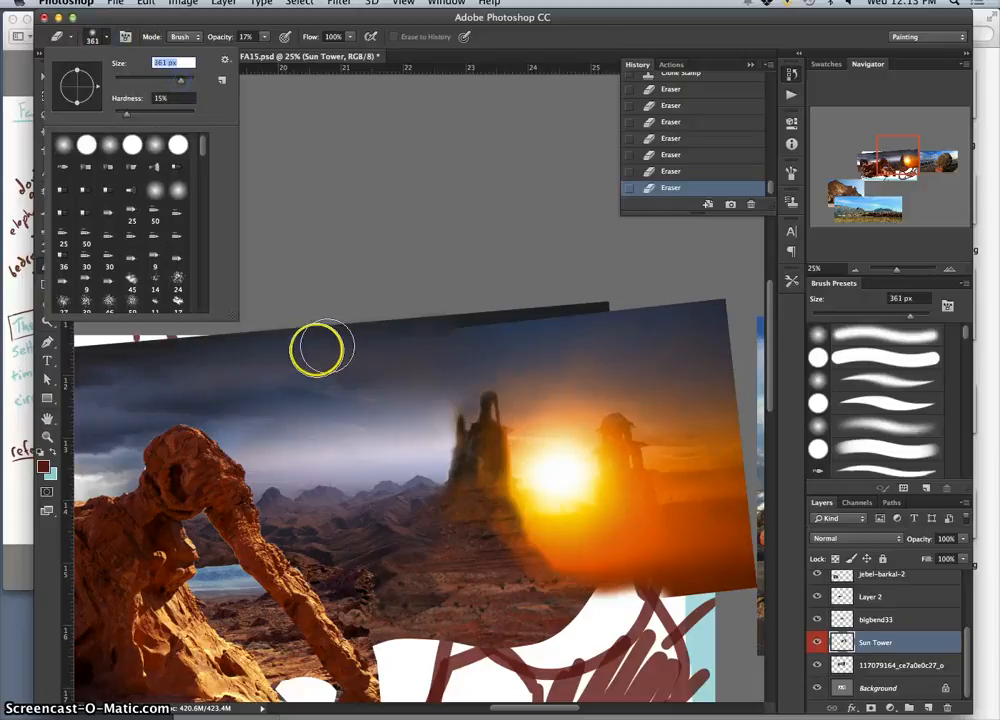
click(286, 383)
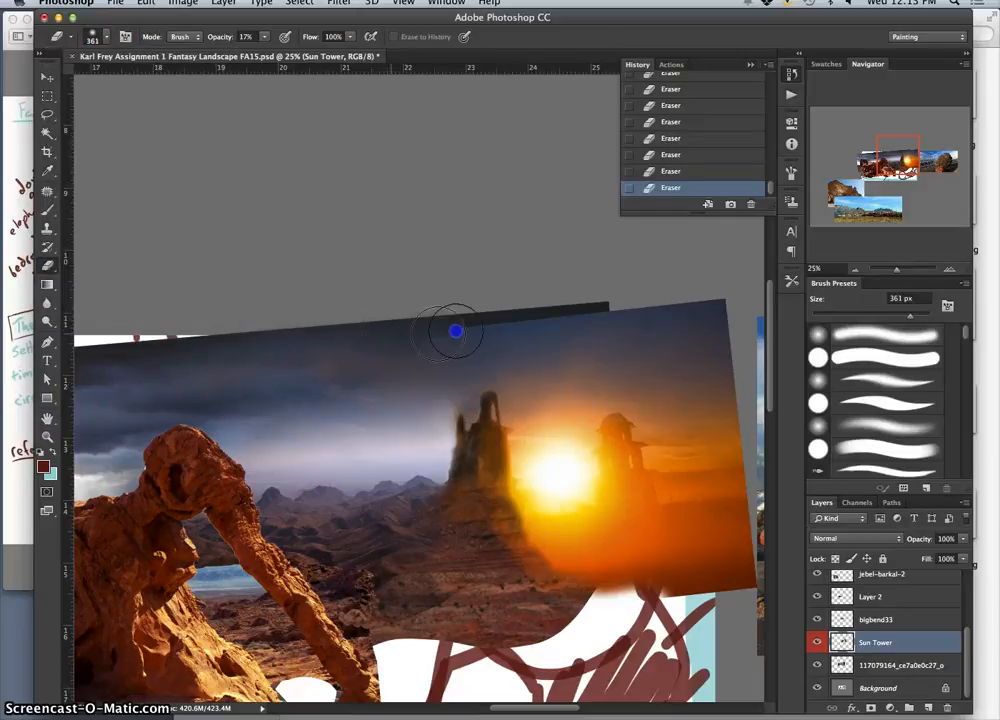
click(536, 302)
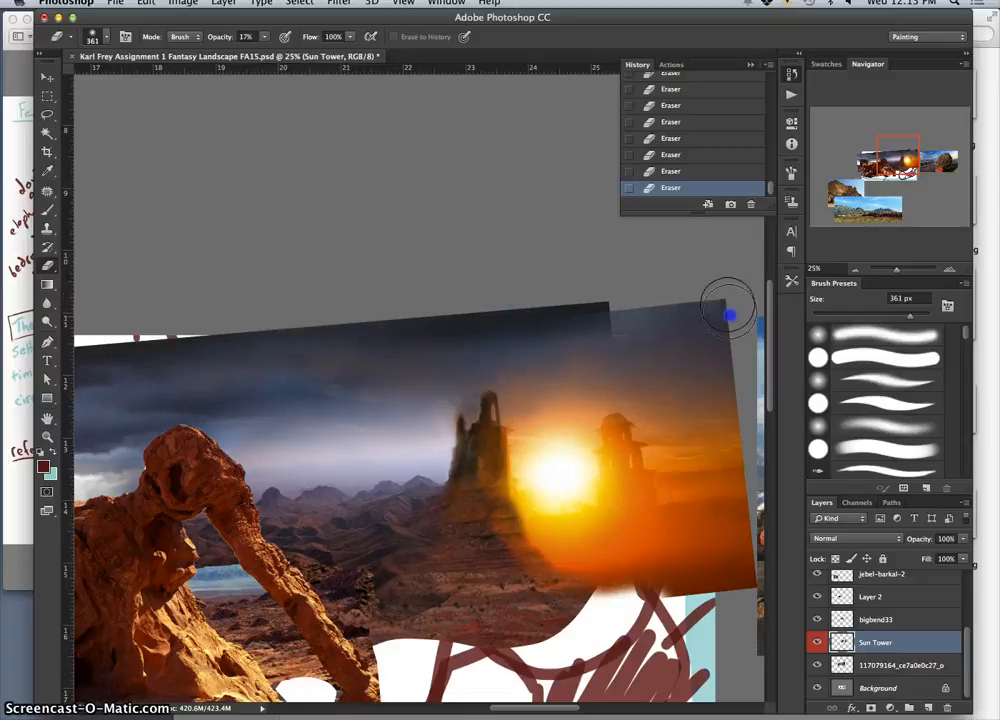
mouse_move(728, 330)
mouse_down()
mouse_move(743, 437)
mouse_move(699, 558)
mouse_move(608, 615)
mouse_move(562, 603)
mouse_move(496, 549)
mouse_up()
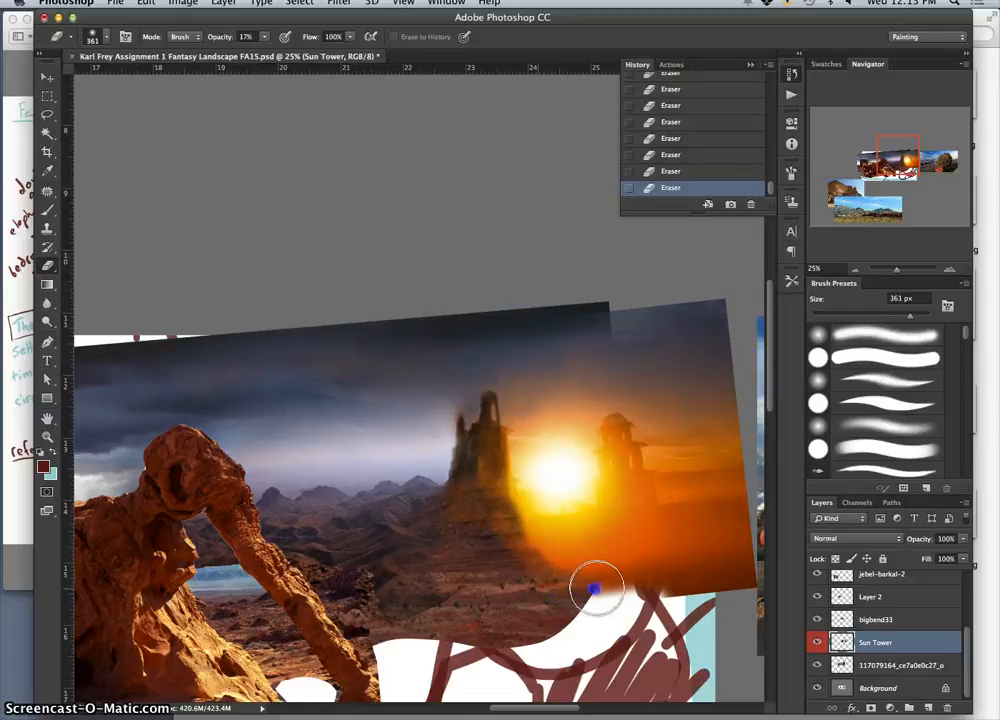
Step: Soften the Sun Tower layer's lower edge, and try light strokes over the small and large towers, undoing those strokes
mouse_move(594, 587)
mouse_down()
mouse_move(660, 560)
mouse_move(696, 574)
mouse_move(624, 522)
mouse_move(616, 442)
mouse_up()
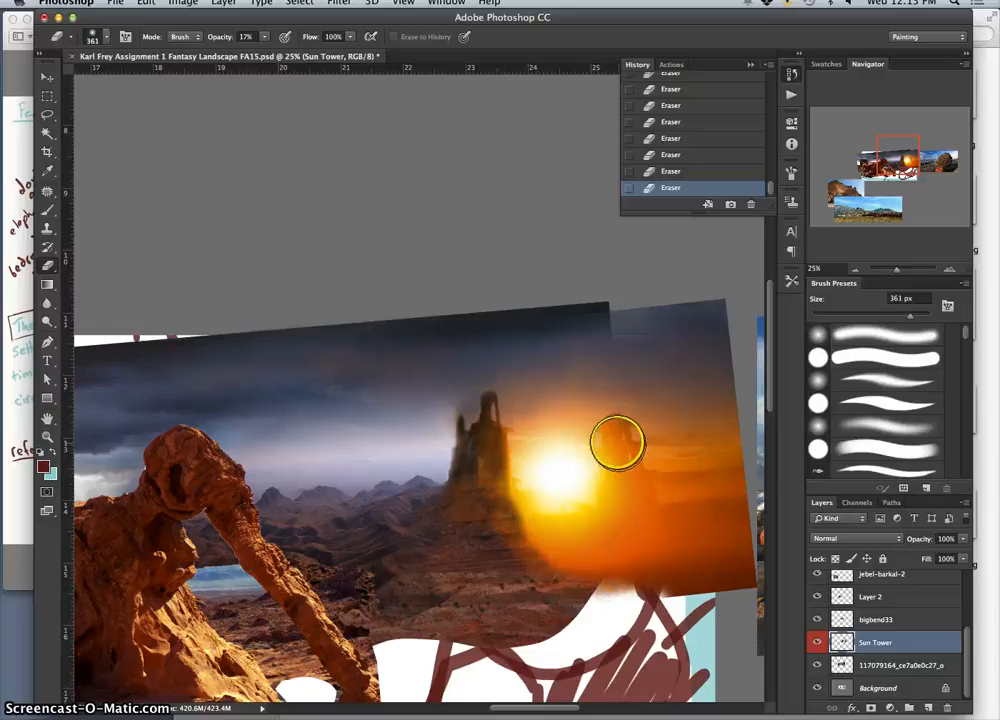
mouse_move(630, 497)
mouse_down()
mouse_move(665, 524)
mouse_move(673, 519)
mouse_up()
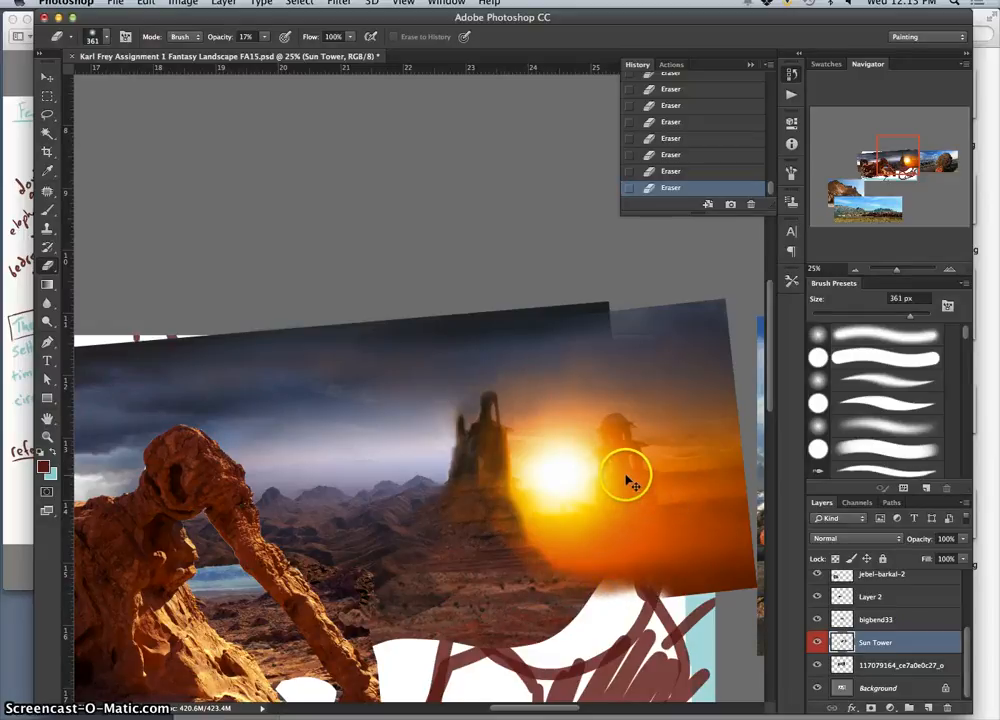
key(super+z)
mouse_move(588, 602)
mouse_down()
mouse_move(708, 589)
mouse_move(646, 595)
mouse_move(745, 601)
mouse_move(652, 610)
mouse_up()
drag(460, 406, 429, 469)
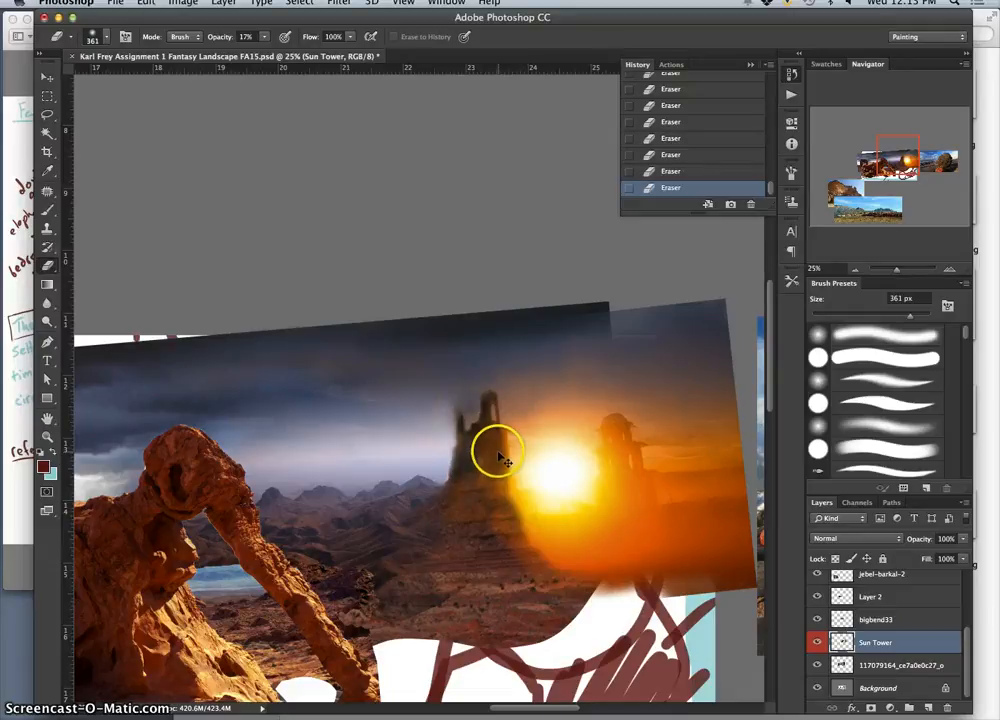
key(super+alt+z)
key(super+alt+z)
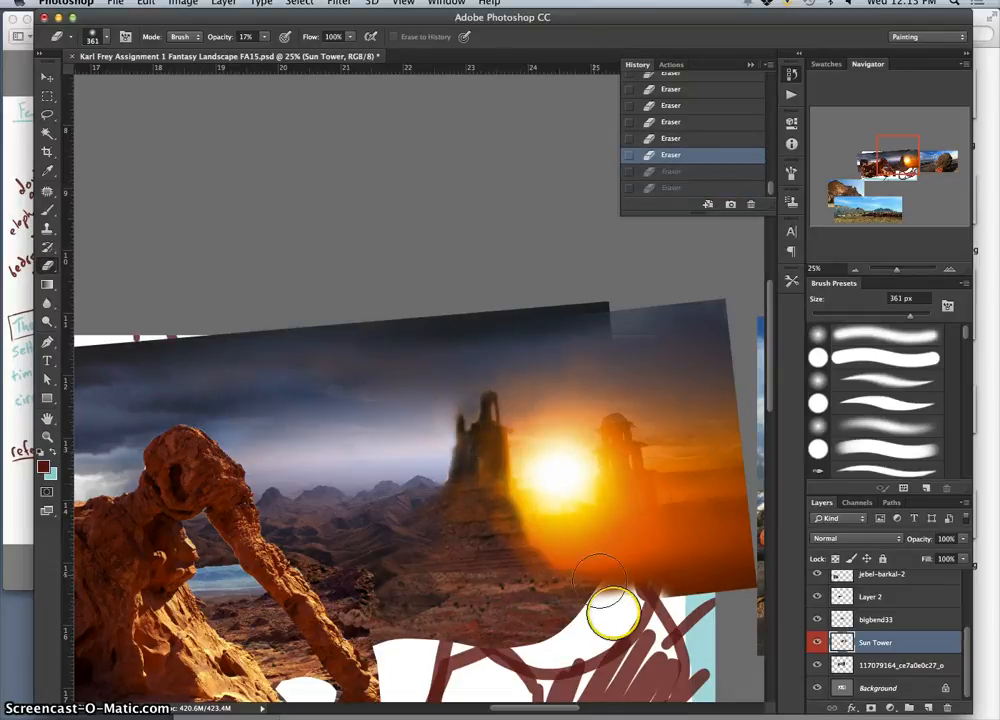
Step: Save the landscape document and check the thumbnail sketch in Preview before returning to Photoshop
key(super+minus)
key(super+minus)
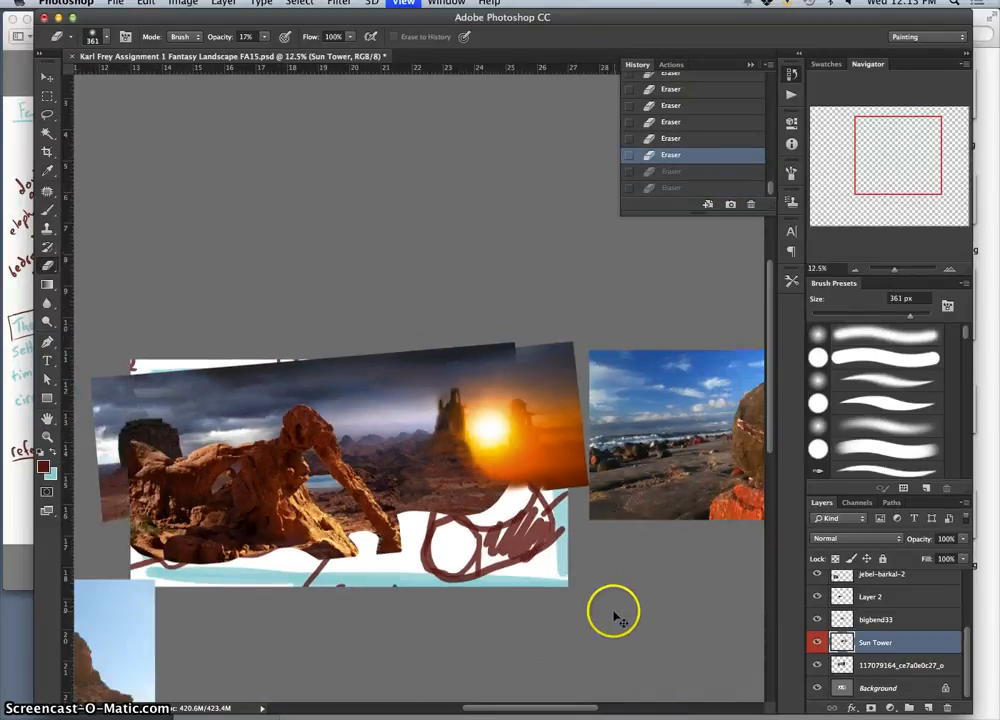
key(super+s)
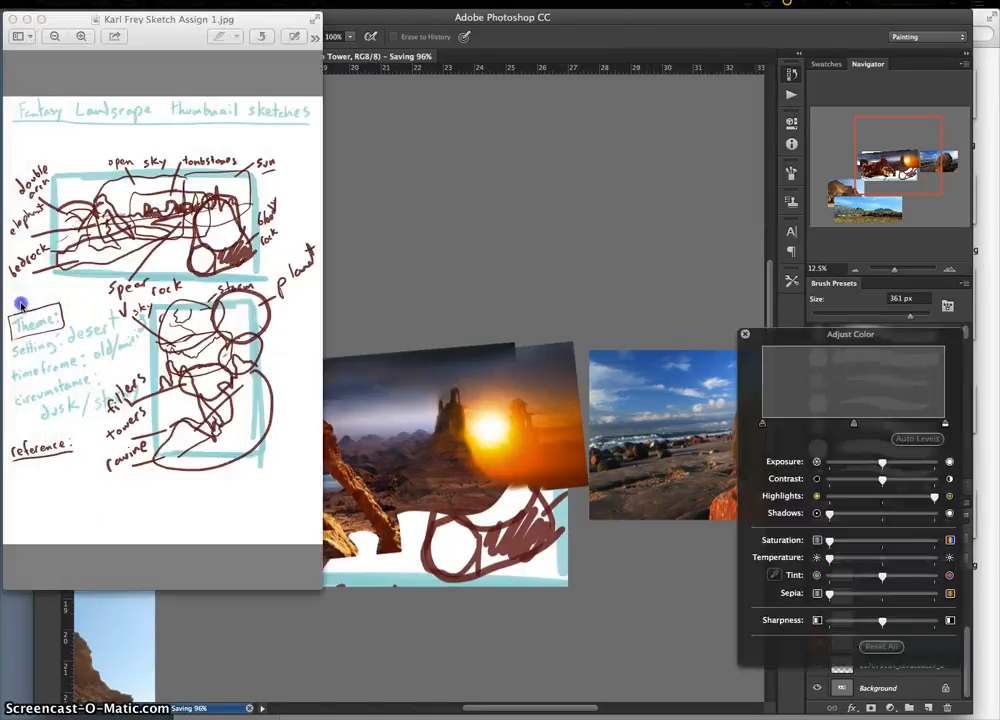
click(25, 308)
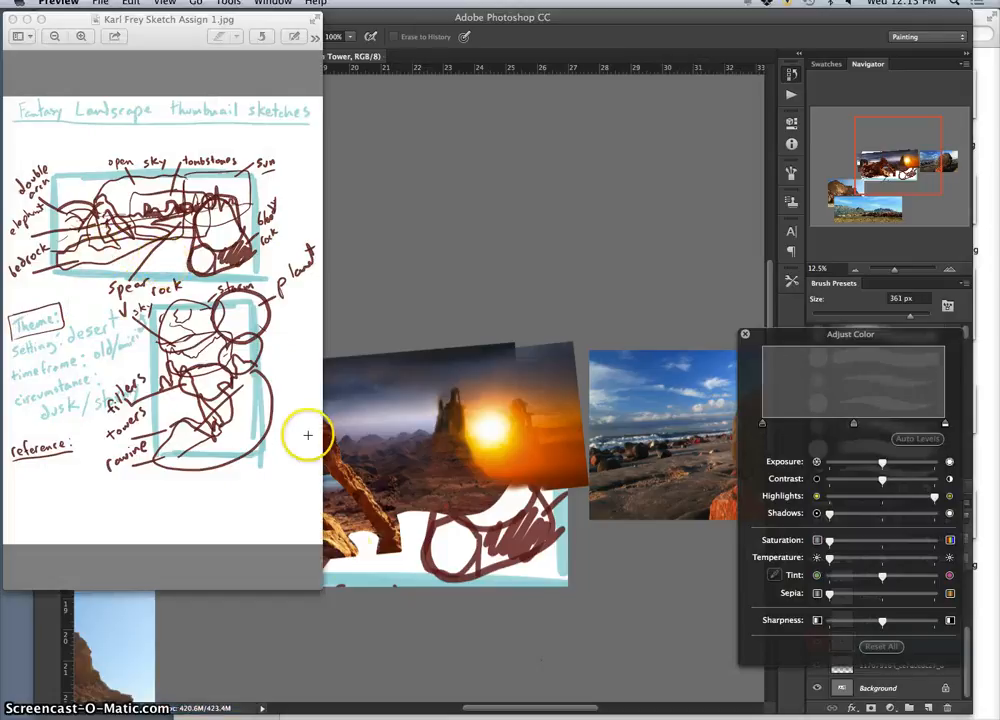
click(361, 631)
Step: Move the jebel-barkal-2 cliff photo beside the red rock arch, over the lower part of the sunset
key(super+minus)
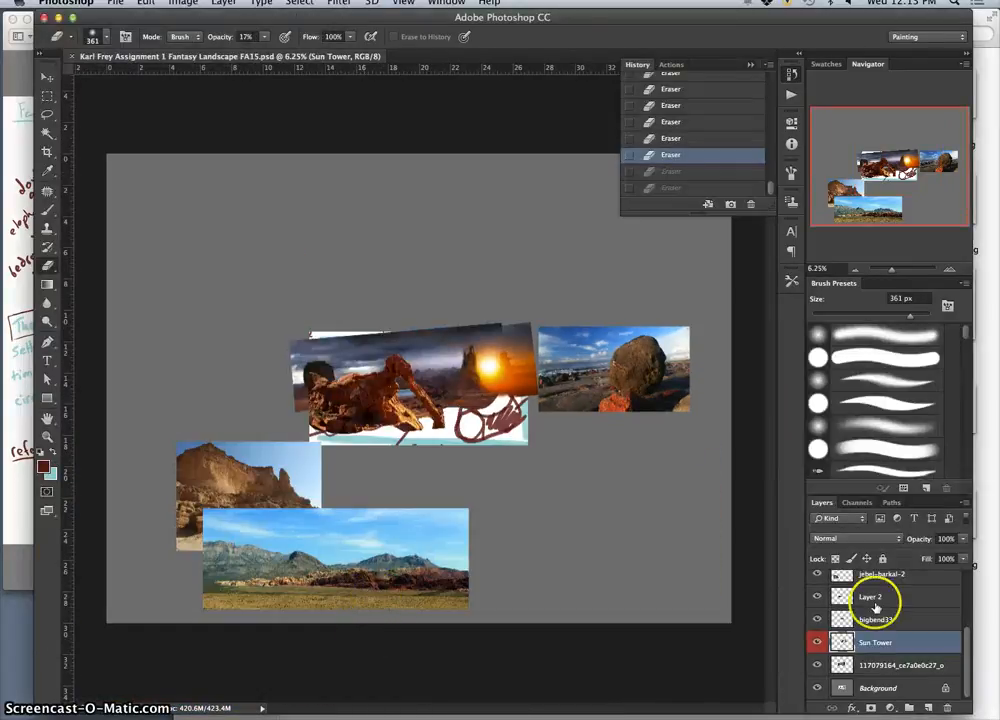
drag(964, 663, 975, 601)
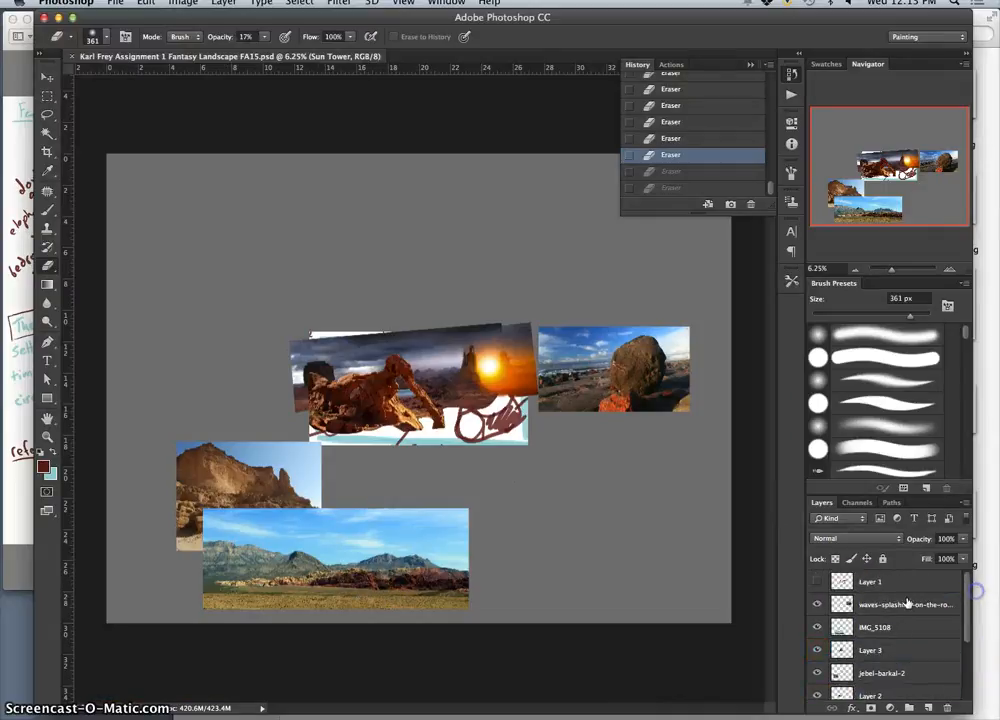
click(46, 76)
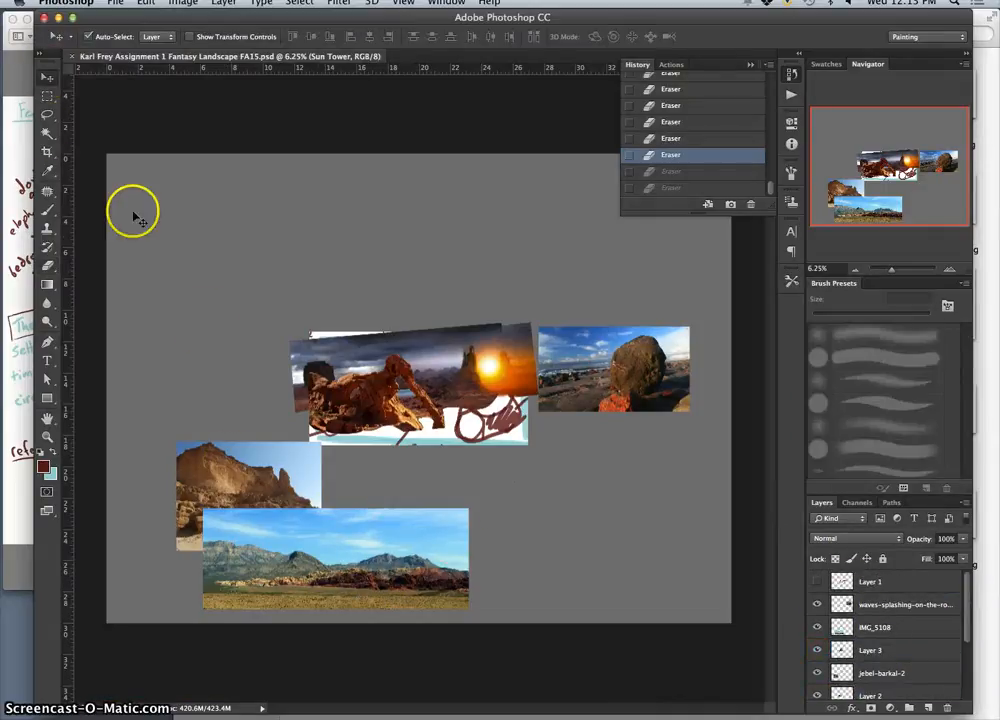
drag(270, 466, 501, 387)
drag(501, 385, 505, 390)
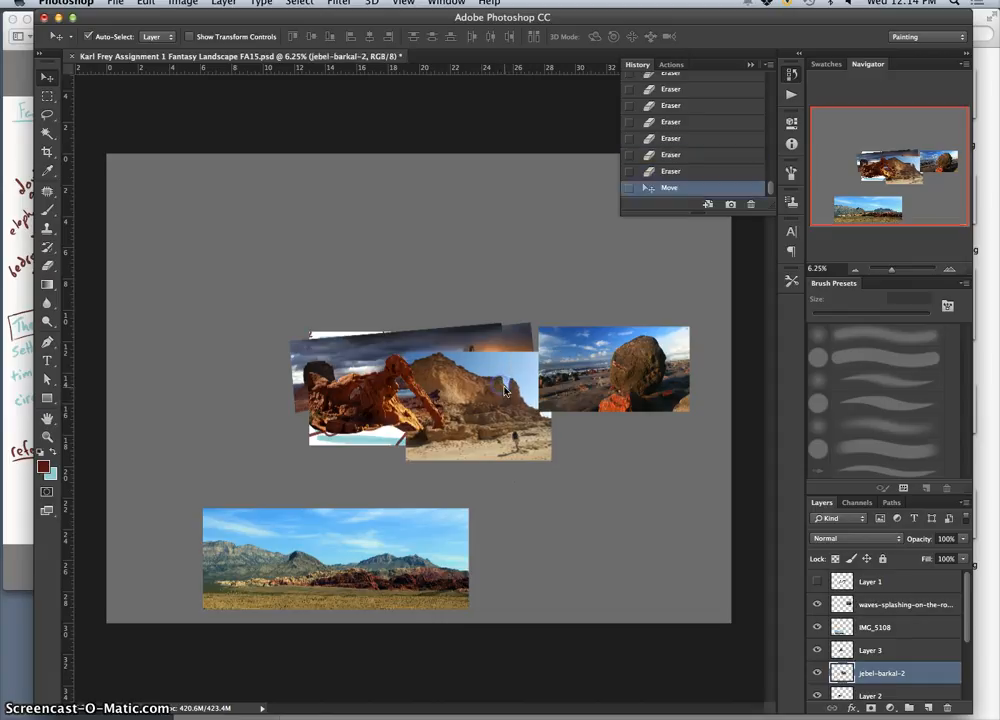
Step: Try flipping the jebel-barkal-2 photo horizontally, undo the flip and close the transform
key(super+t)
right_click(494, 391)
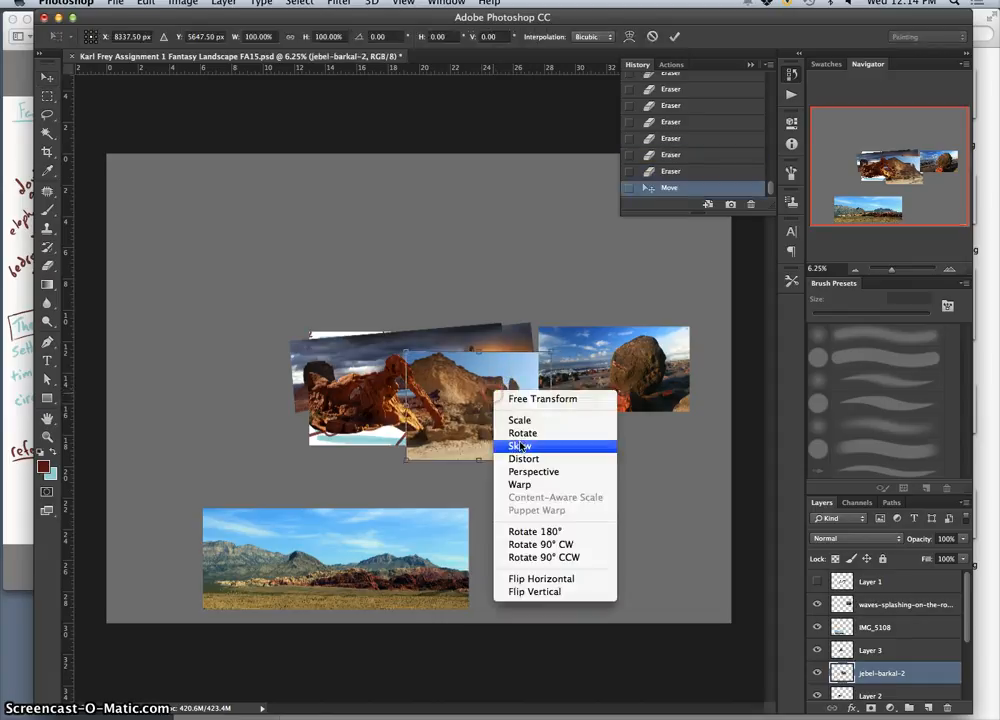
click(530, 579)
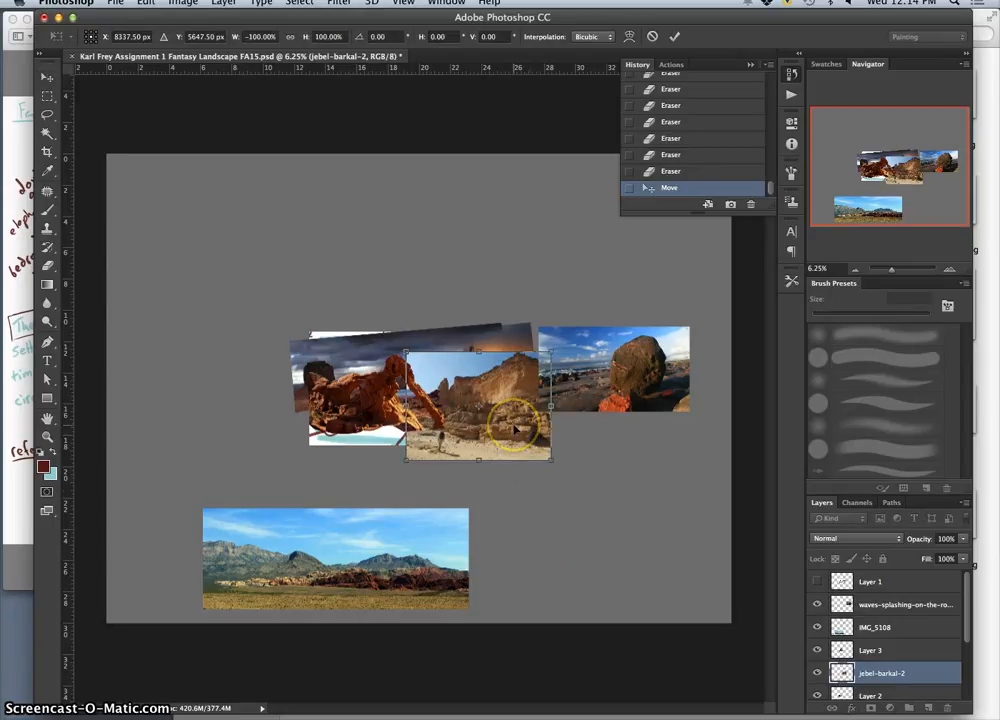
key(super+z)
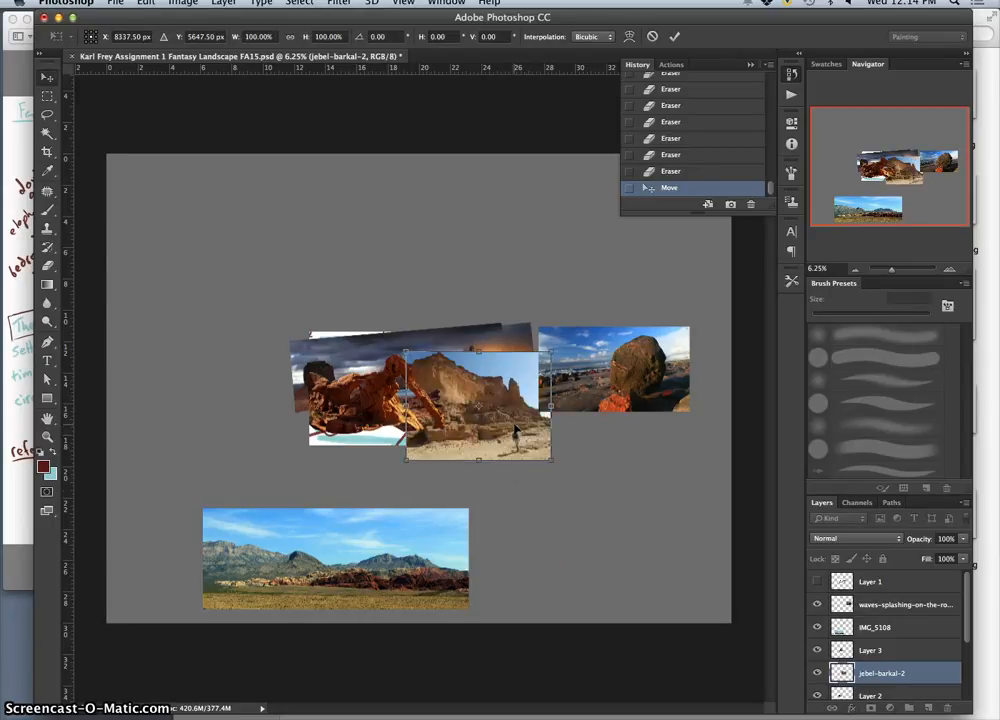
key(Return)
Step: Free-transform the jebel-barkal-2 photo to 83.91% height, shift it slightly toward the arch, and rotate it -3.11 degrees
key(super+plus)
key(super+plus)
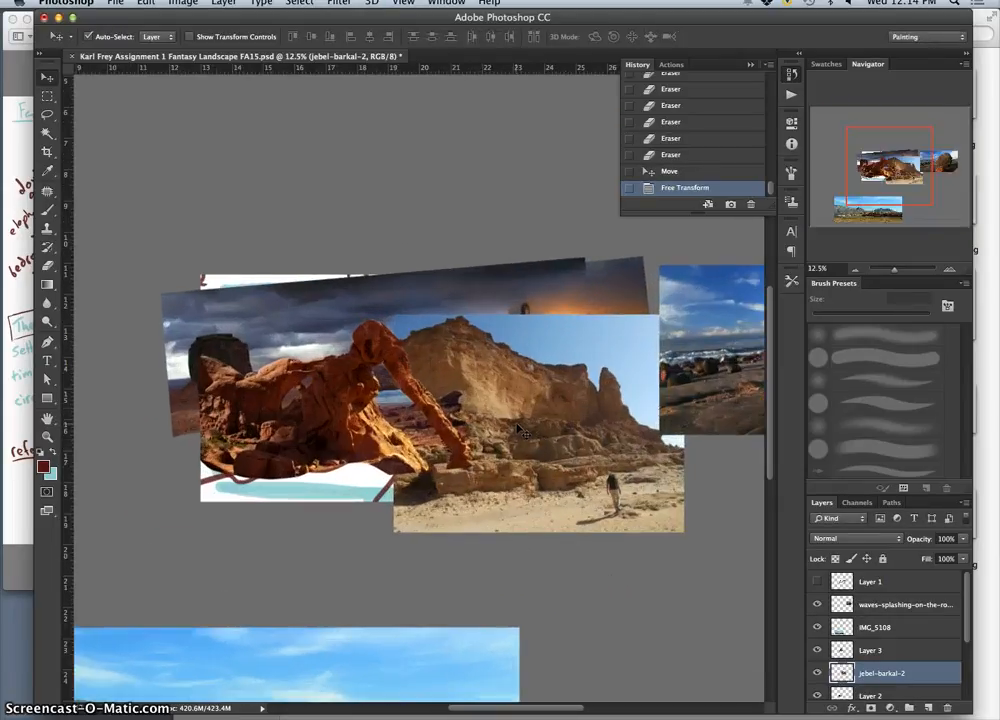
click(525, 398)
key(super+t)
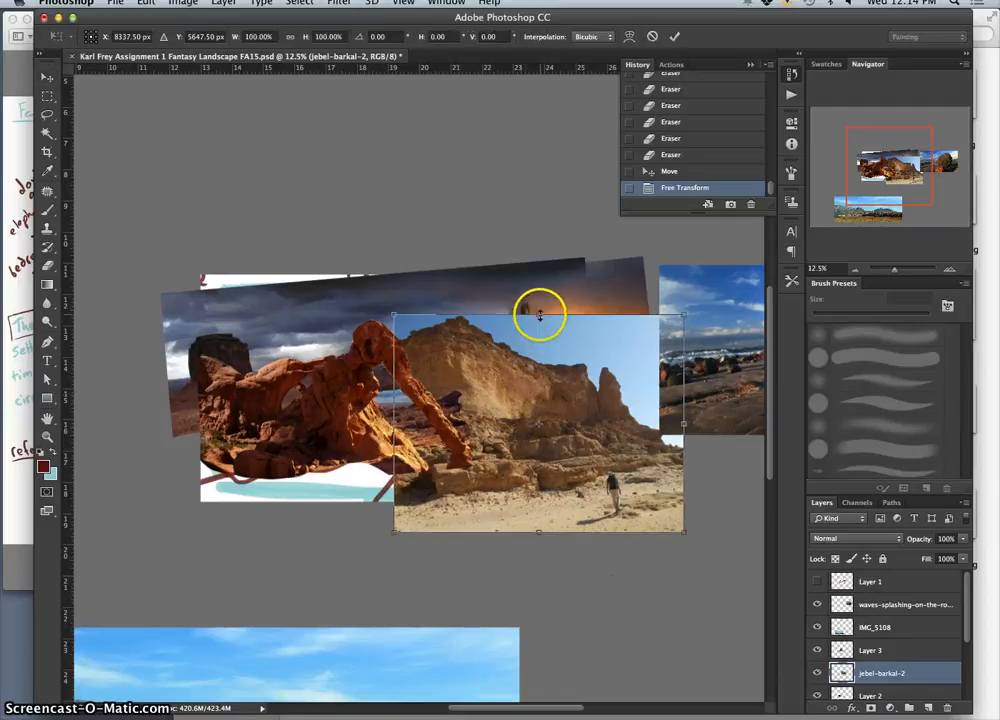
drag(538, 313, 537, 343)
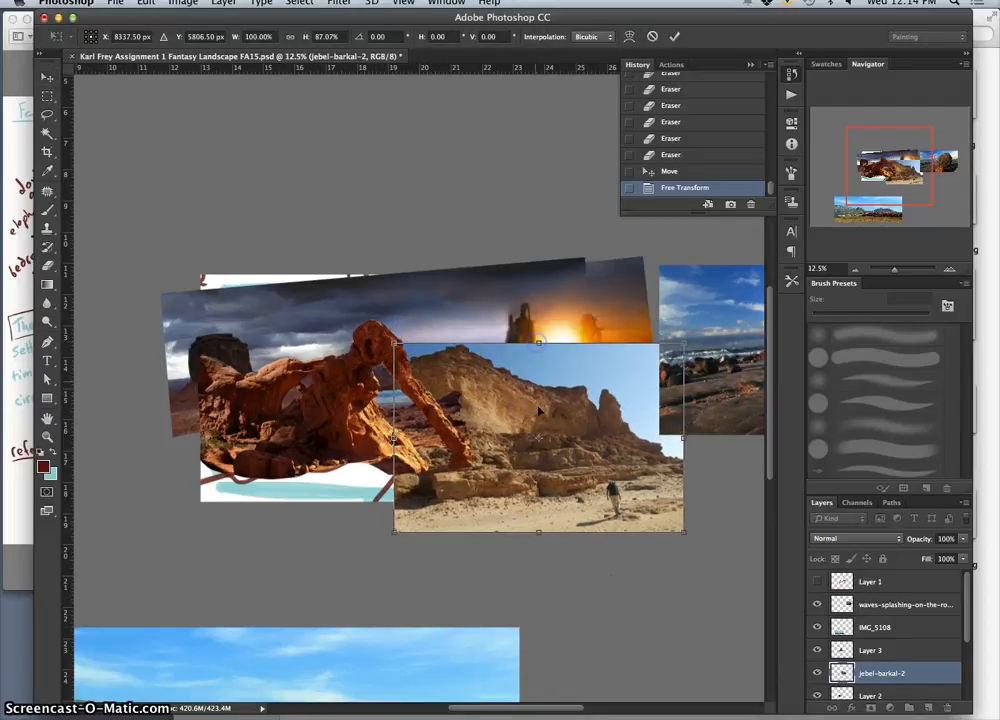
drag(538, 531, 538, 524)
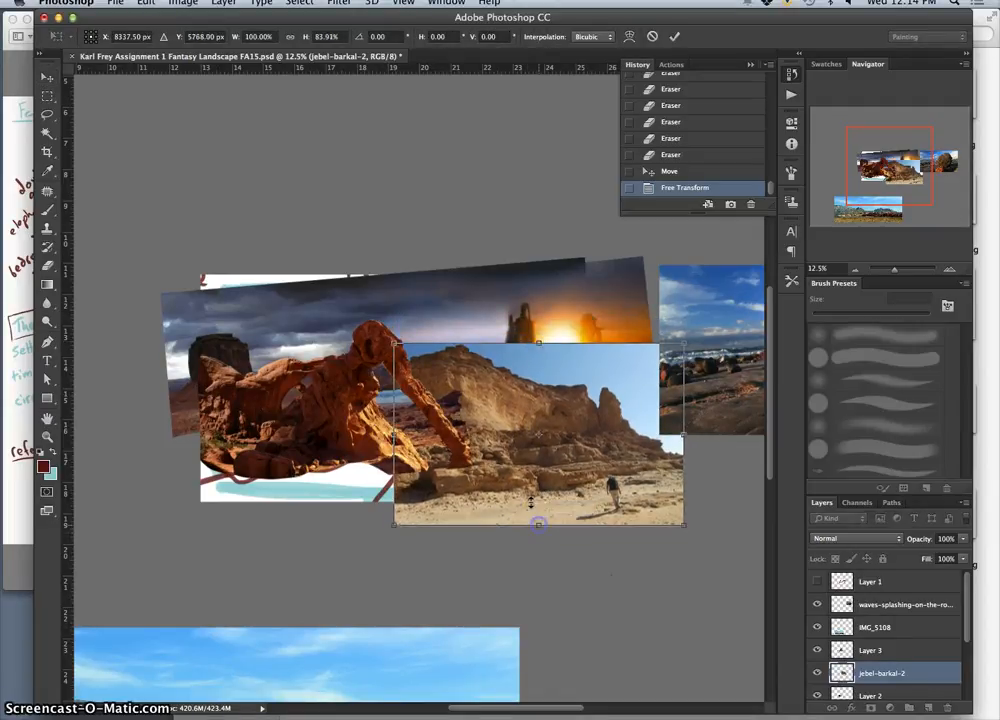
mouse_move(509, 420)
mouse_down()
mouse_move(487, 423)
mouse_move(498, 421)
mouse_move(493, 437)
mouse_move(471, 444)
mouse_move(497, 425)
mouse_move(480, 418)
mouse_move(490, 414)
mouse_up()
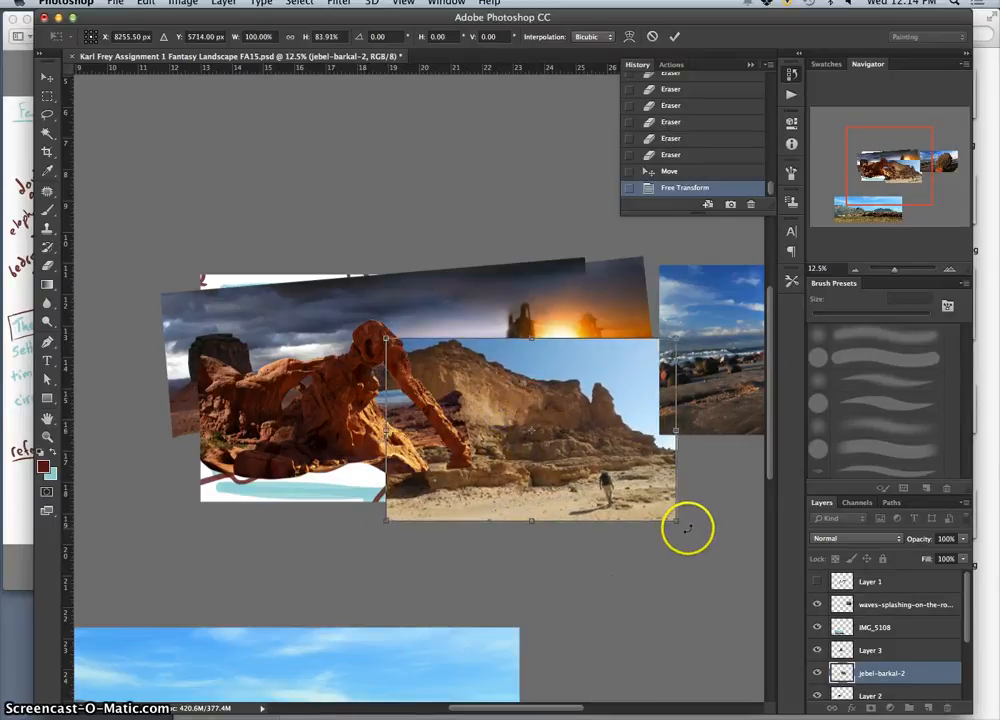
drag(686, 526, 686, 515)
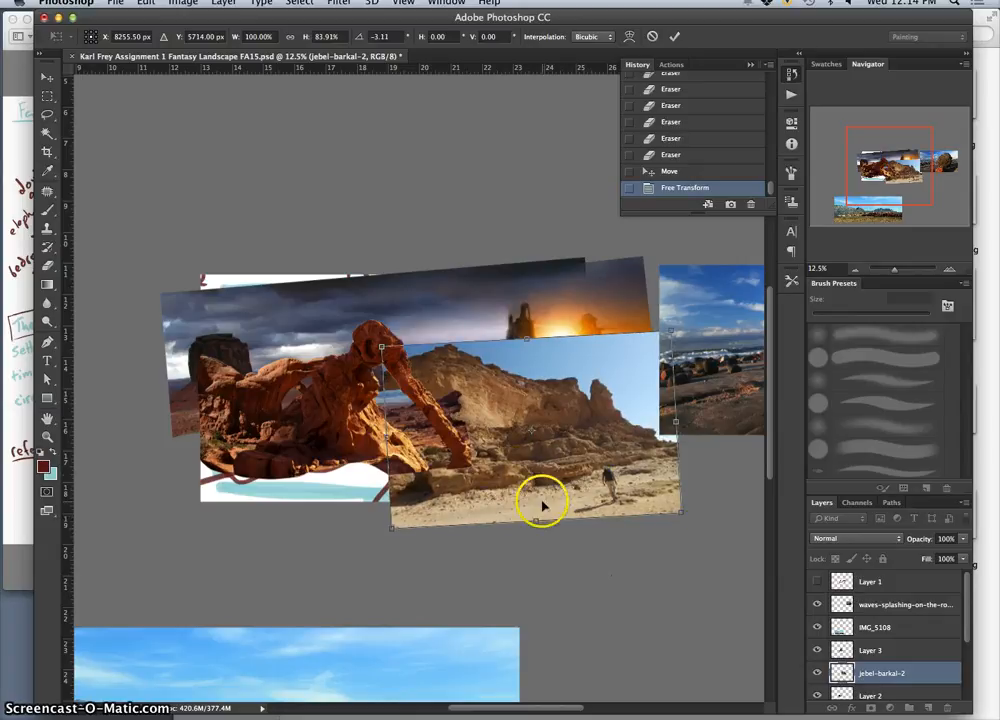
key(Return)
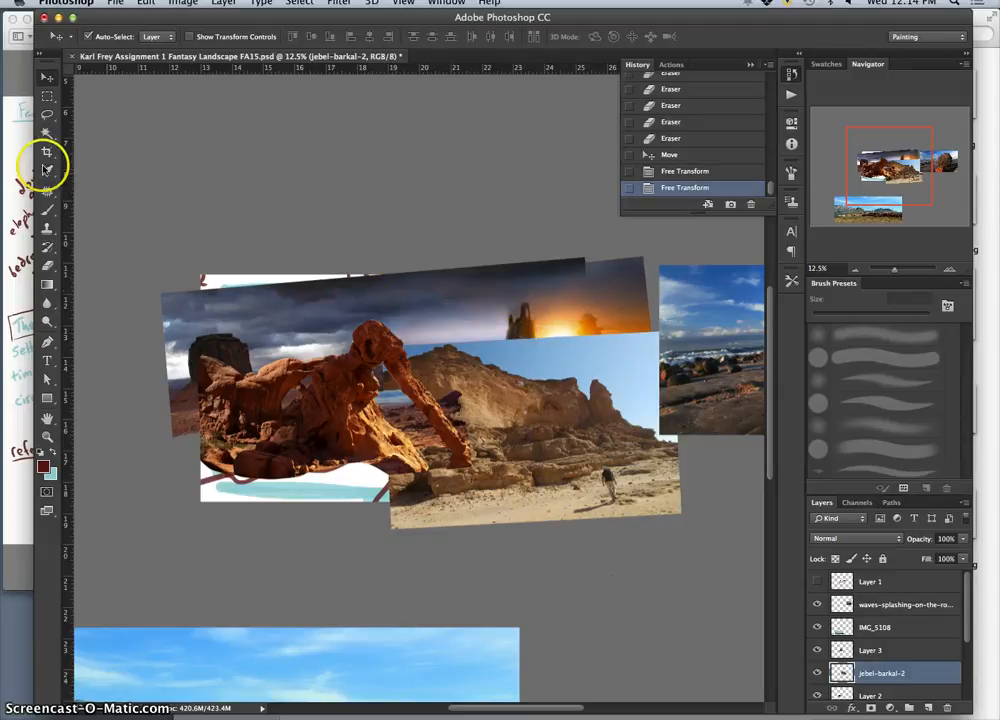
Step: Select all the blue sky areas of the jebel-barkal-2 photo with the Magic Wand, delete them and deselect
click(589, 367)
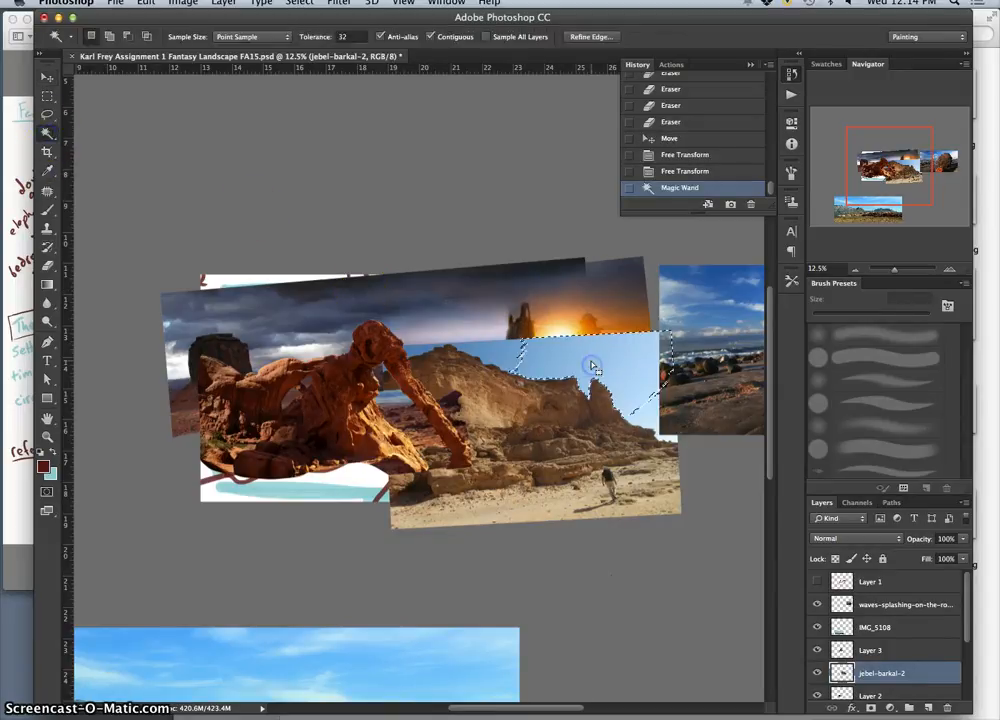
click(641, 417)
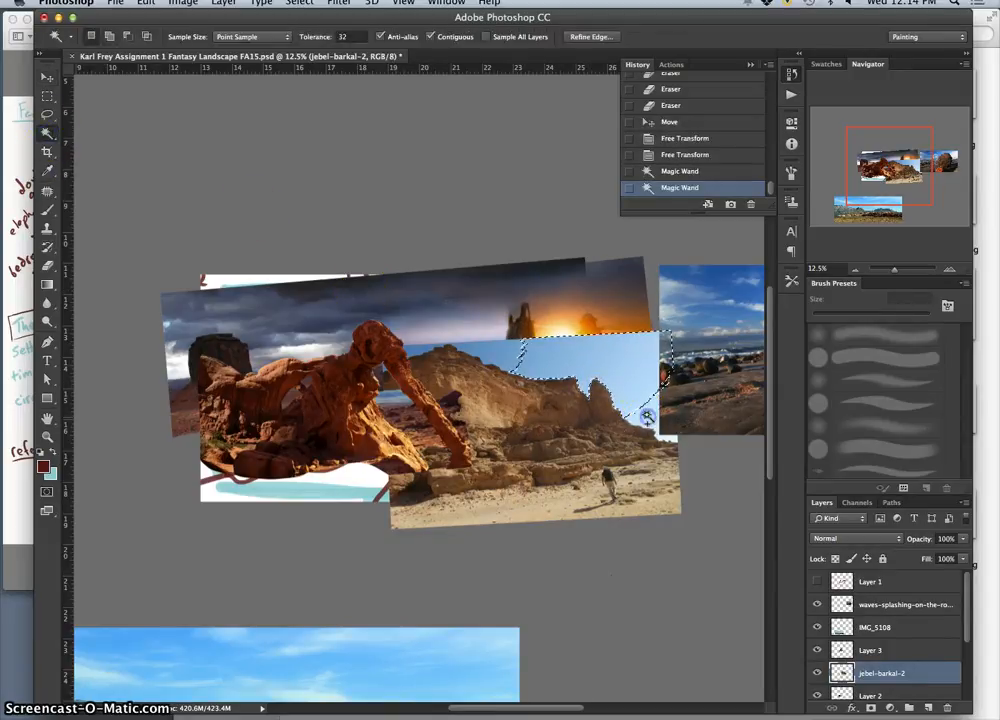
click(496, 330)
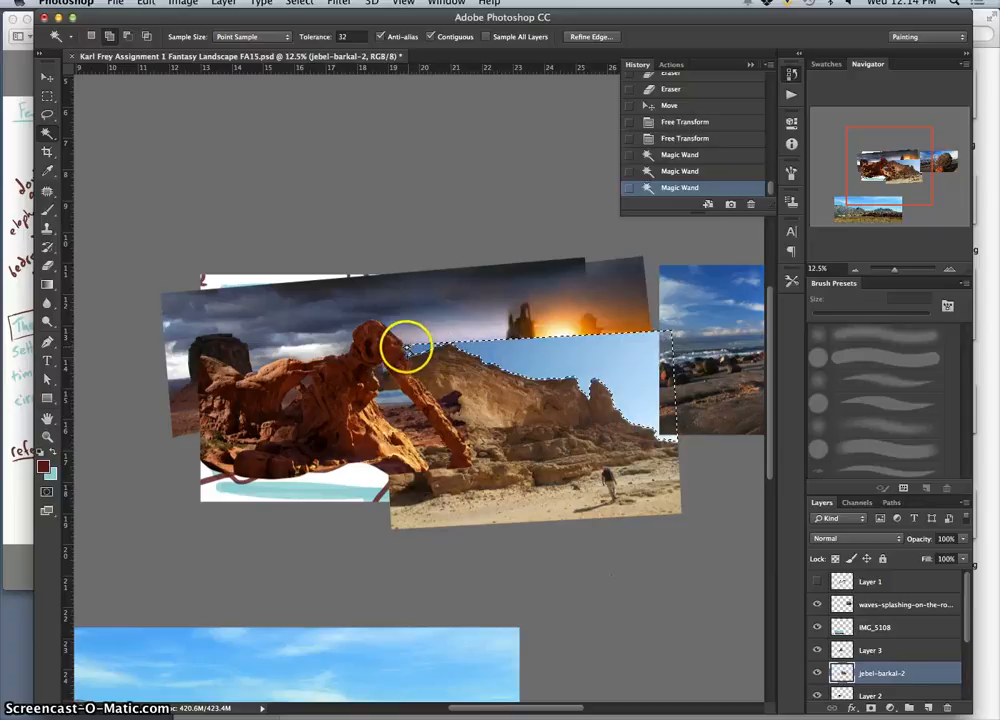
click(385, 366)
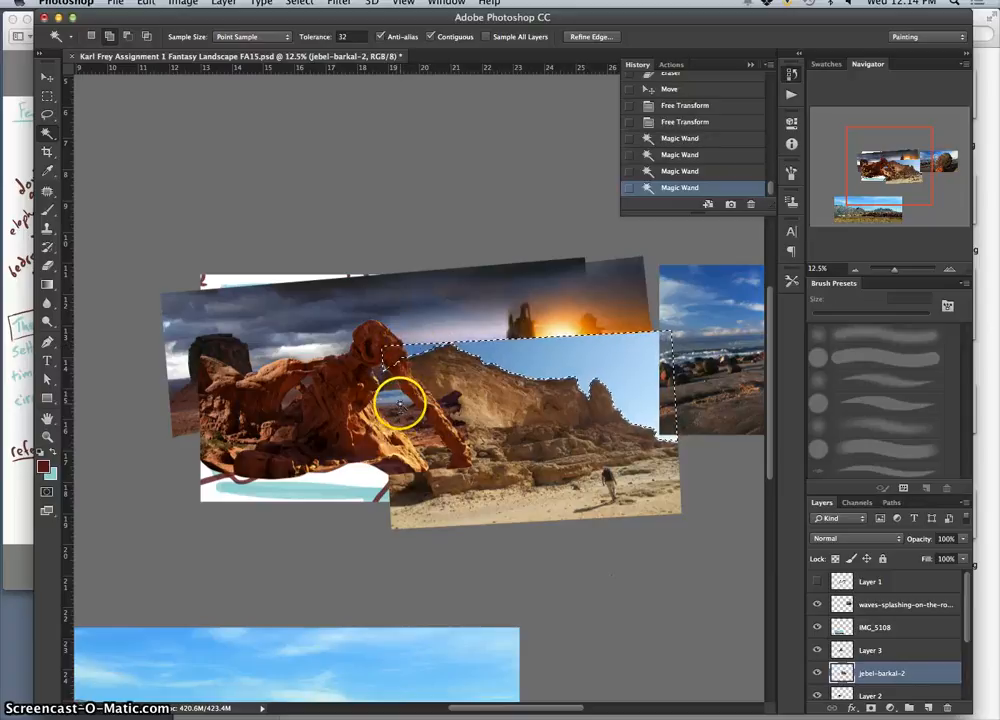
key(Delete)
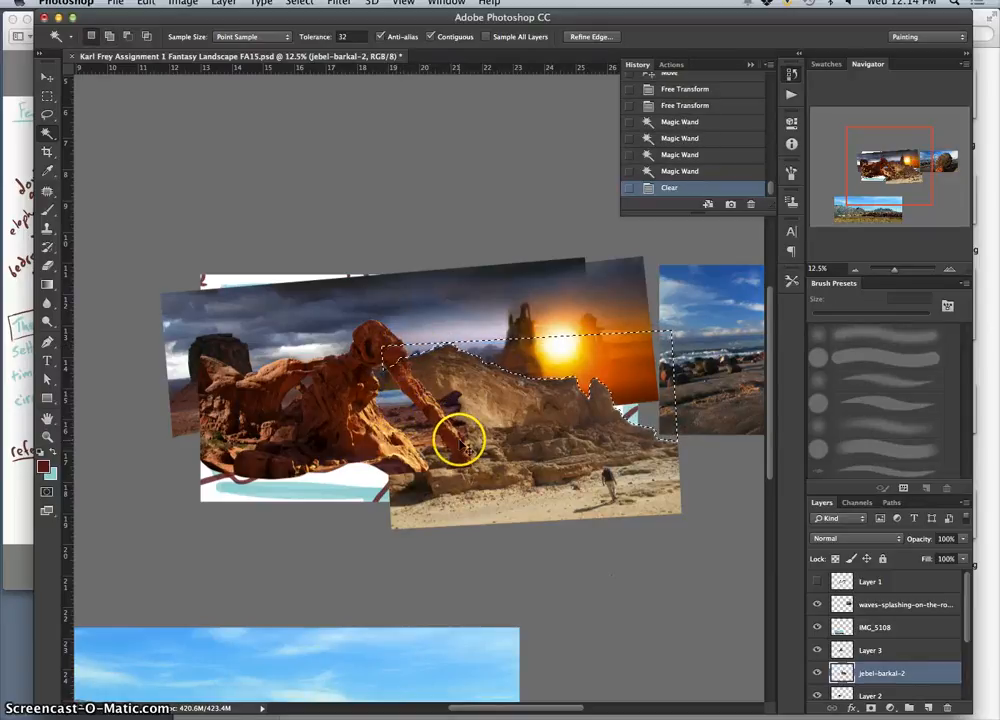
key(super+d)
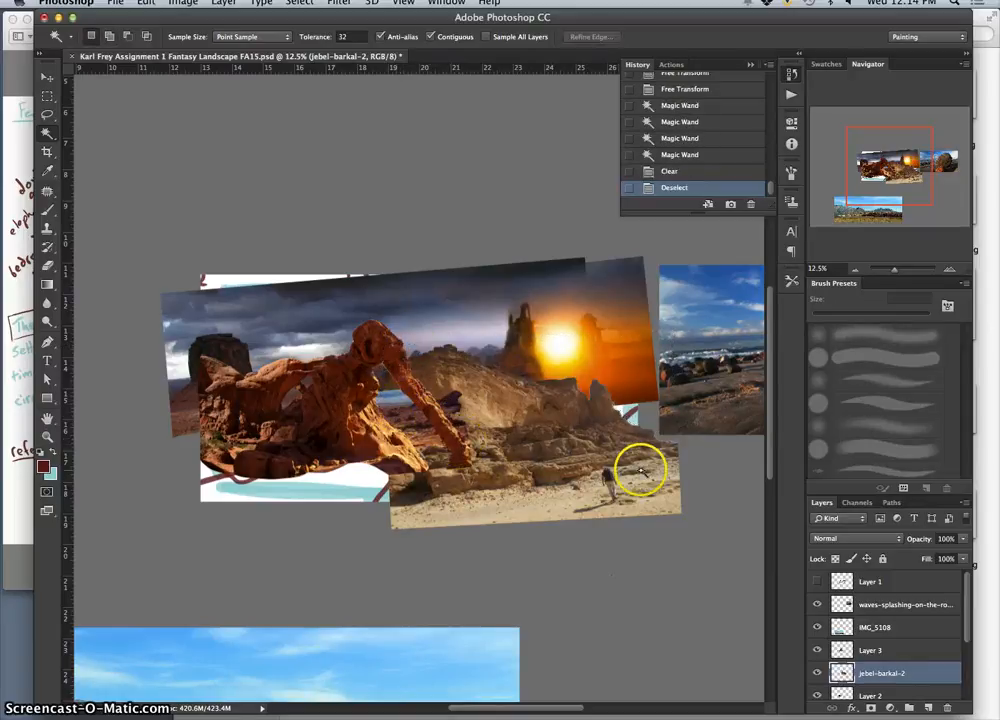
Step: Lasso and delete the sandy foreground with the walking figure and the straight edge beside the arch from the jebel-barkal-2 layer
click(47, 113)
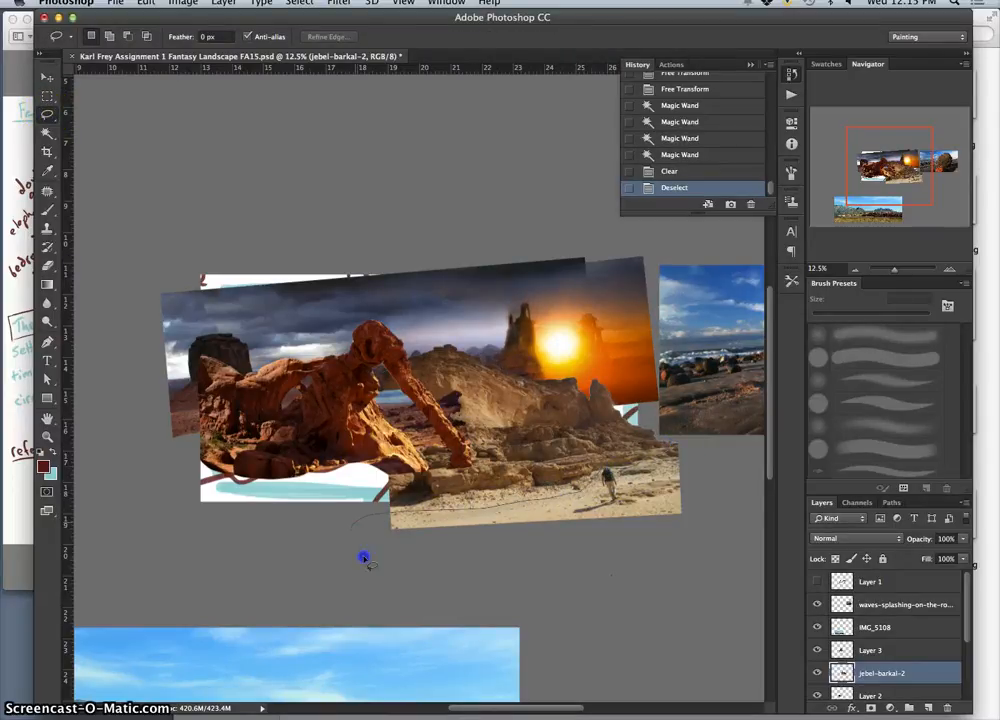
drag(709, 477, 709, 480)
key(Delete)
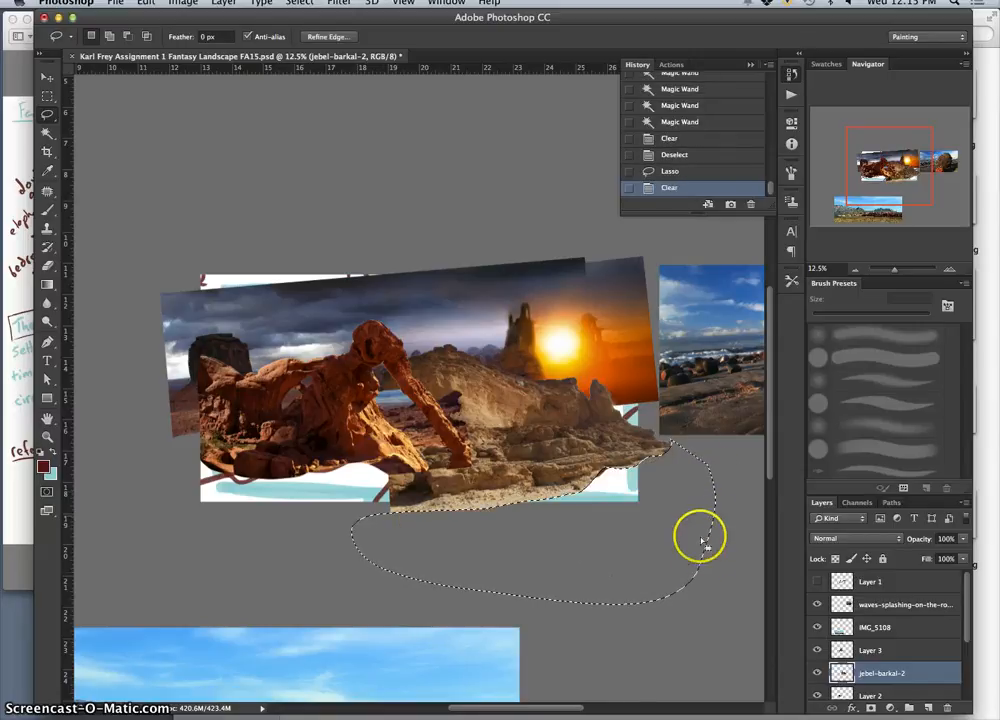
key(super+d)
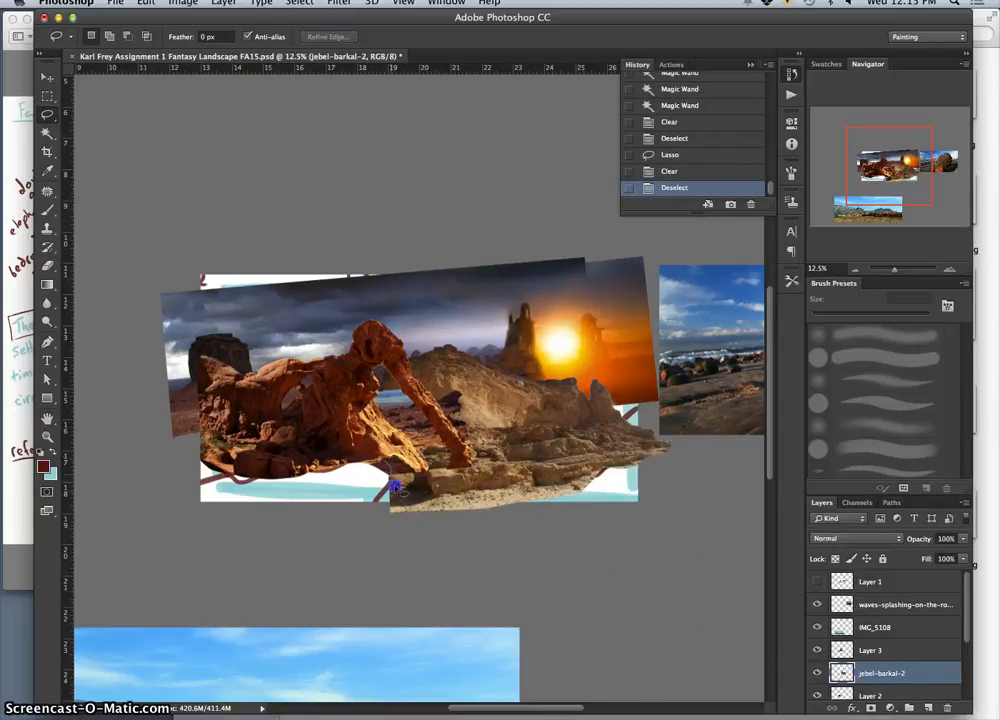
drag(355, 450, 393, 520)
key(Delete)
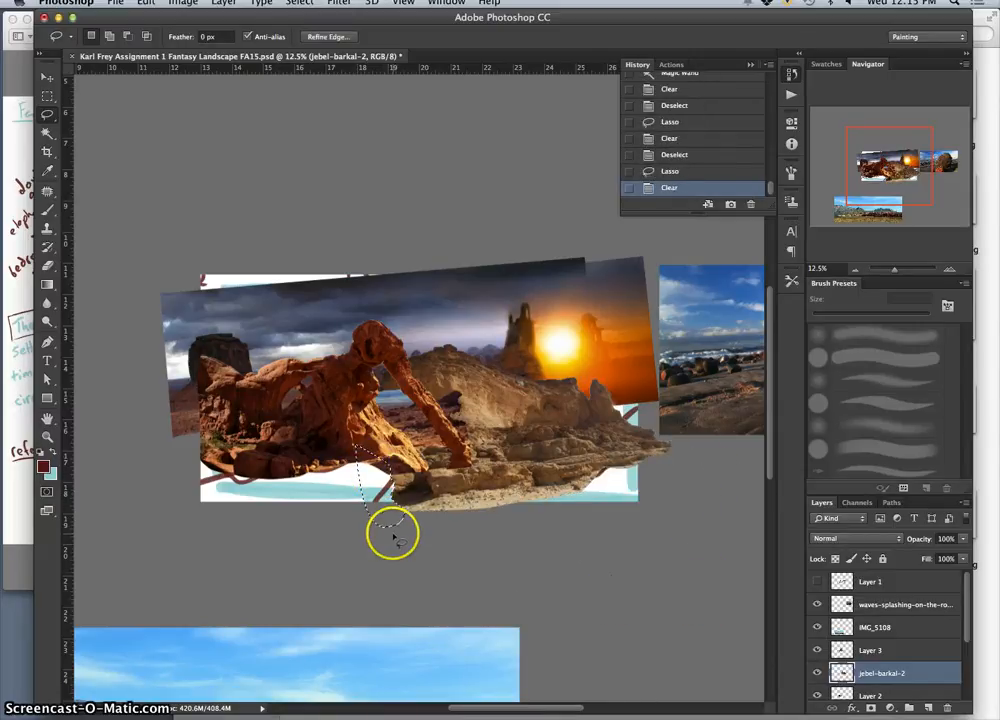
key(super+d)
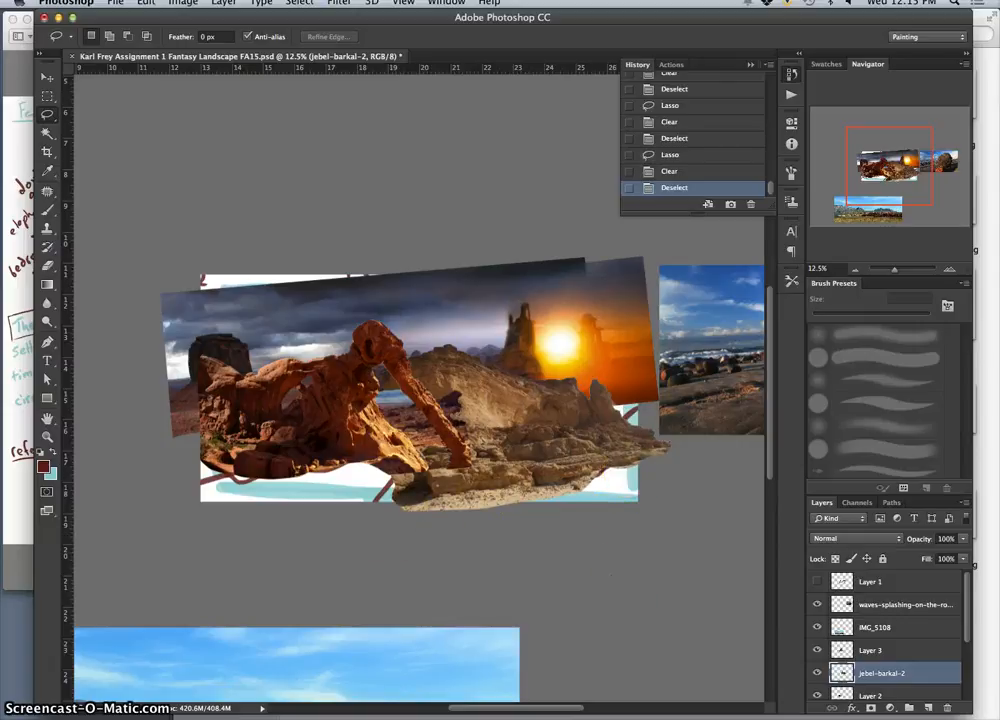
Step: Apply Color Balance to the jebel-barkal-2 layer with midtones at +26, -12, -16 and highlights at -11, -6, -14
click(183, 3)
mouse_move(235, 40)
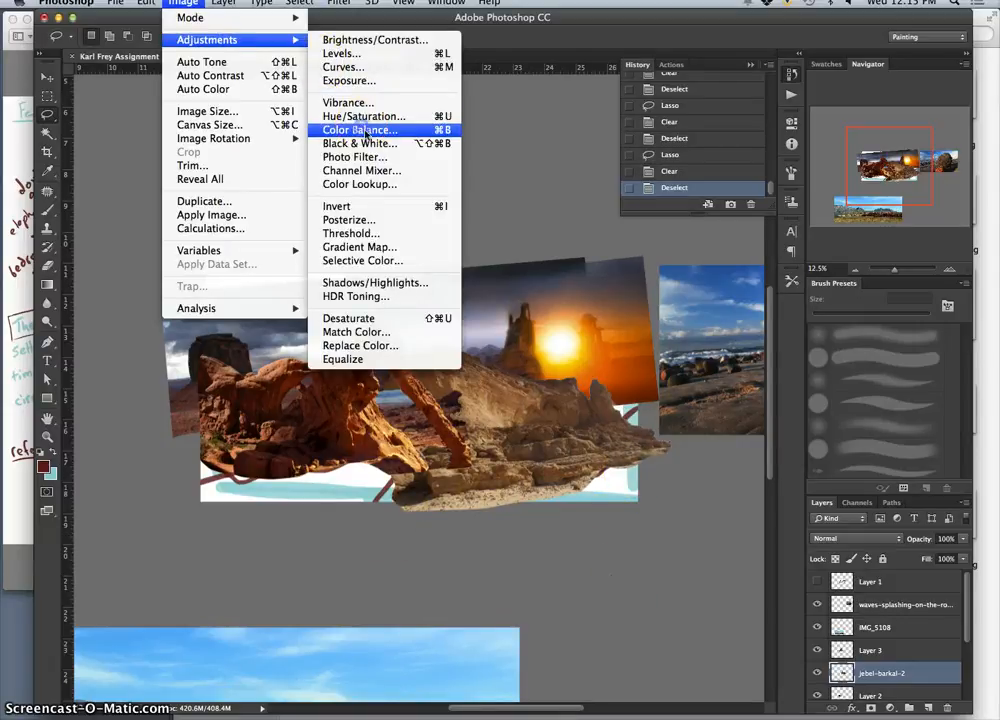
click(365, 131)
drag(650, 476, 668, 482)
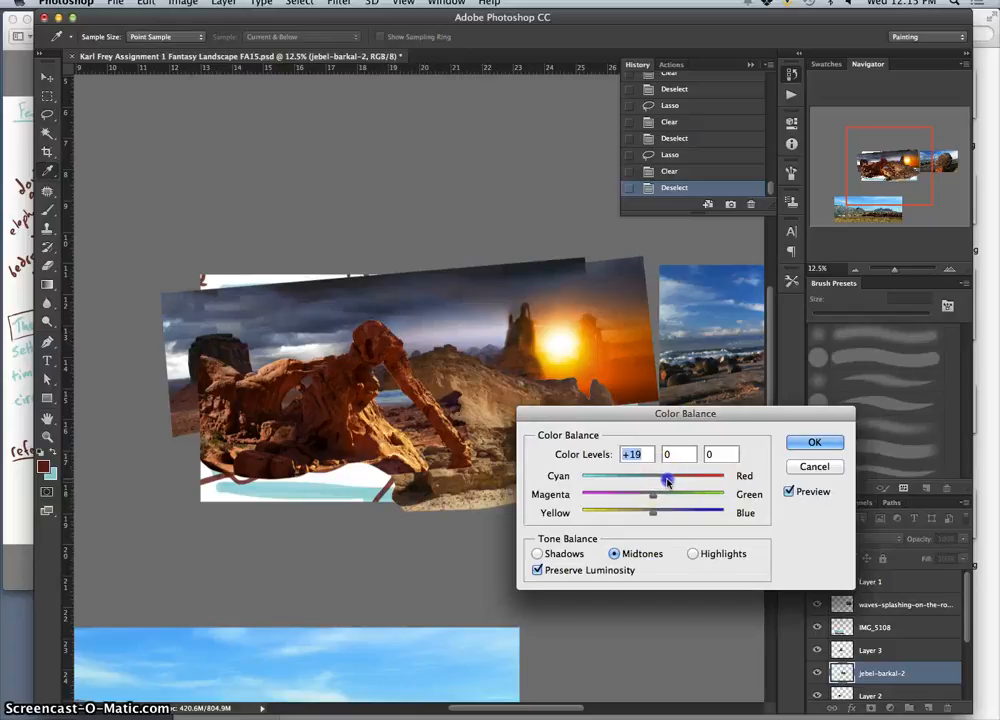
click(653, 513)
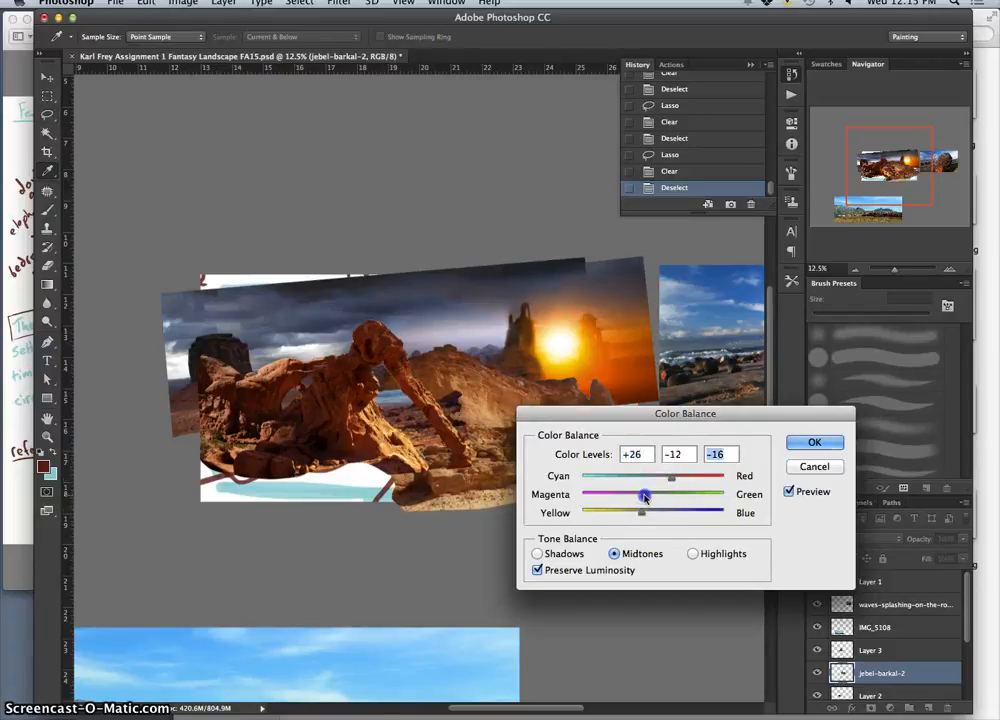
click(692, 553)
drag(645, 515, 642, 514)
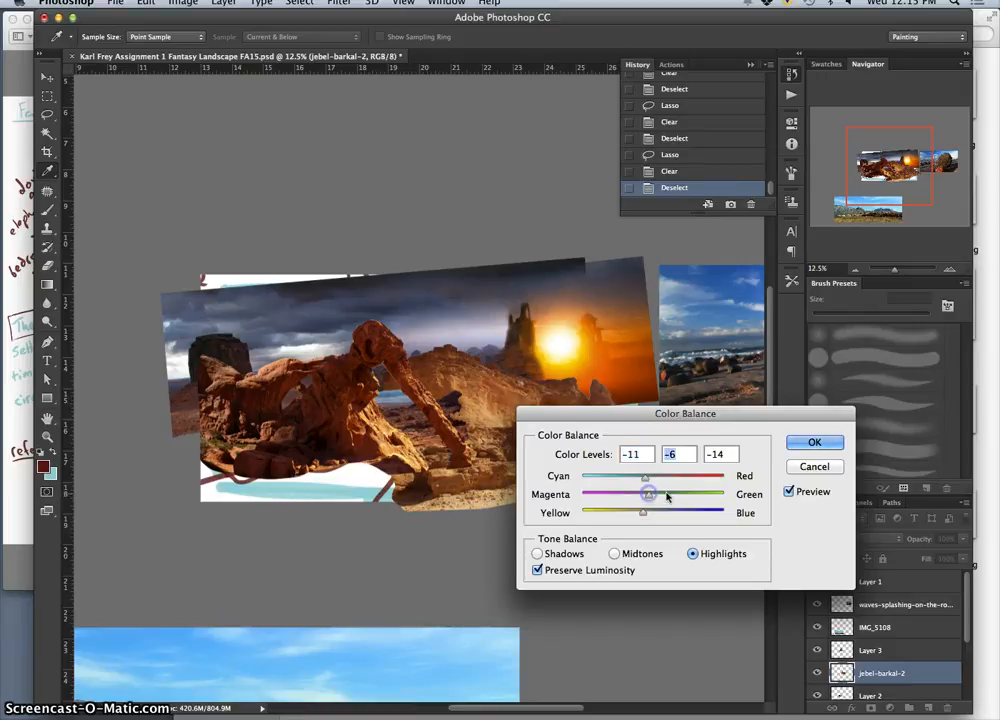
click(800, 437)
key(l)
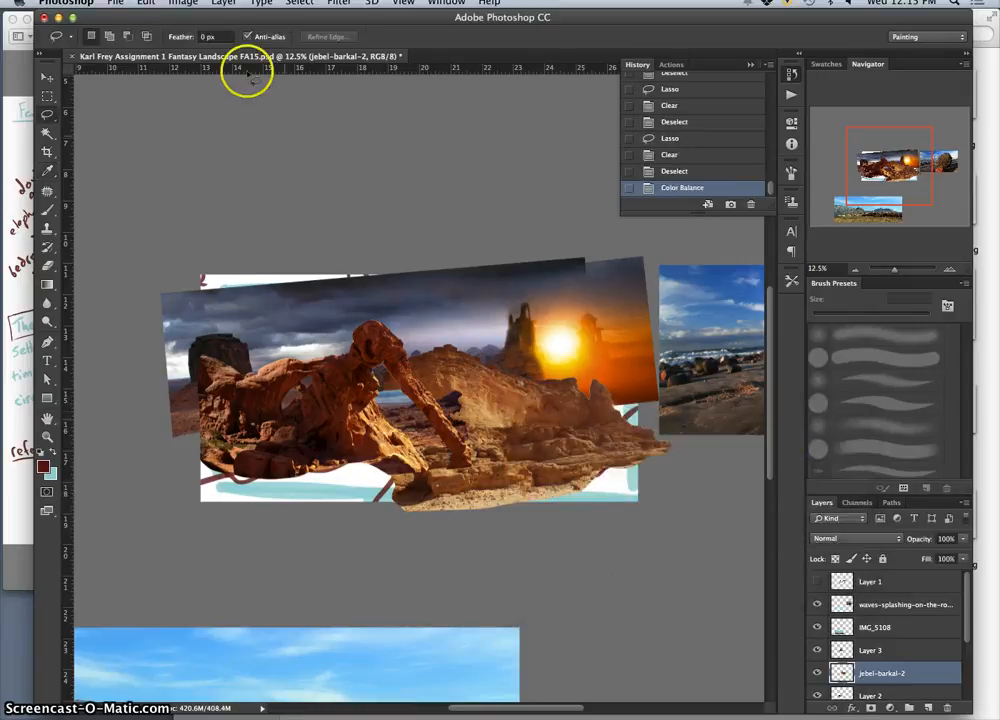
Step: Start a second Color Balance on the jebel-barkal-2 layer, shifting its shadows toward blue by about +14
click(183, 3)
mouse_move(207, 39)
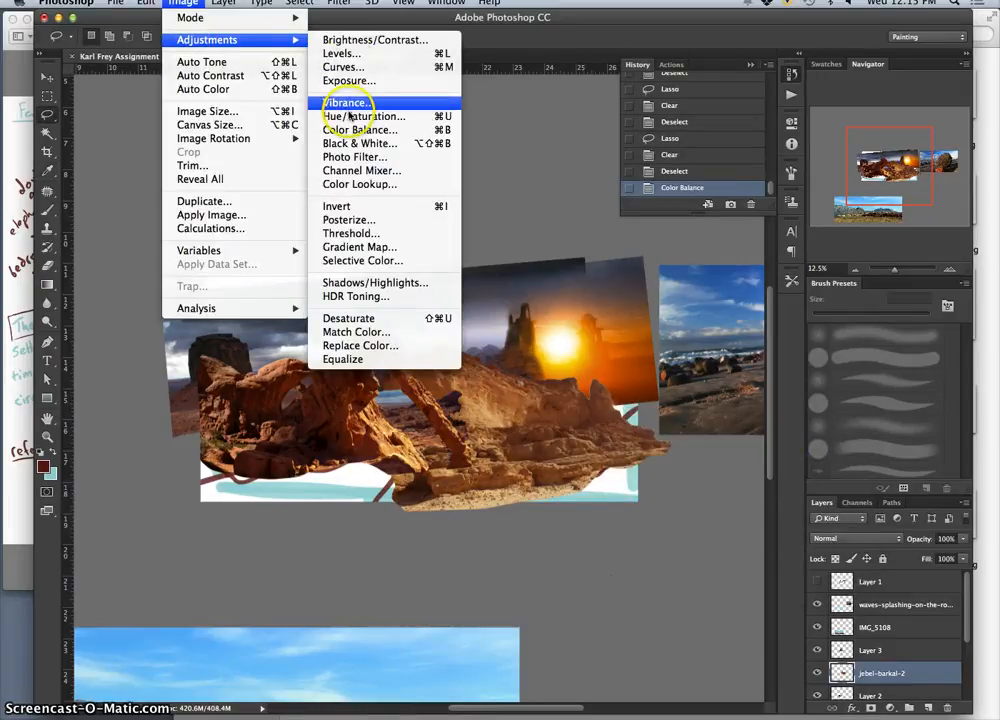
click(349, 130)
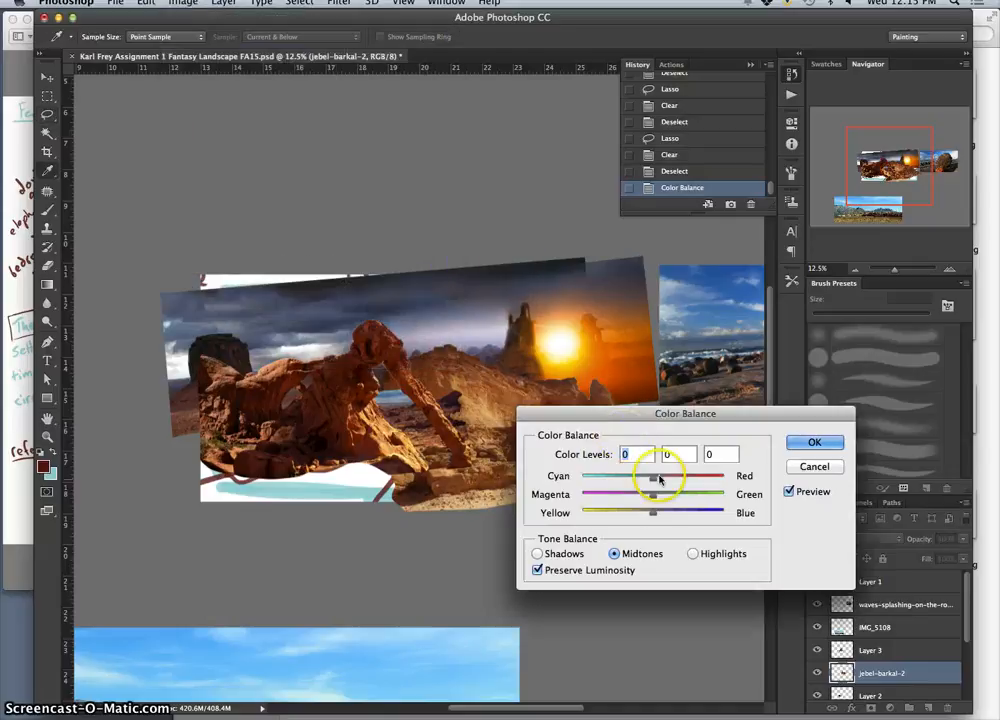
click(537, 554)
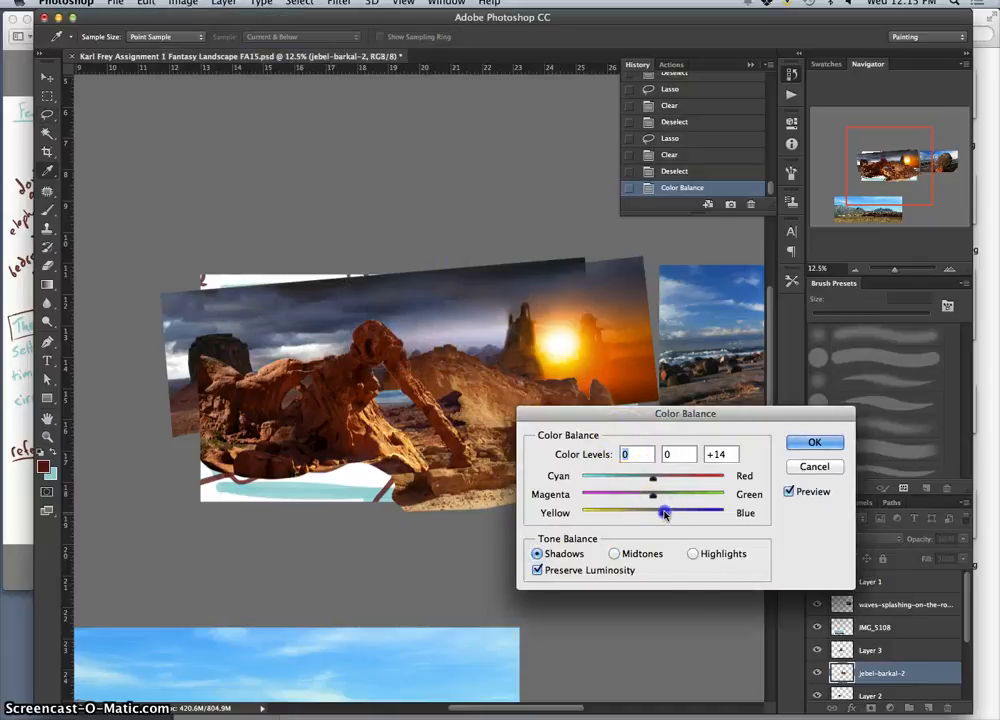